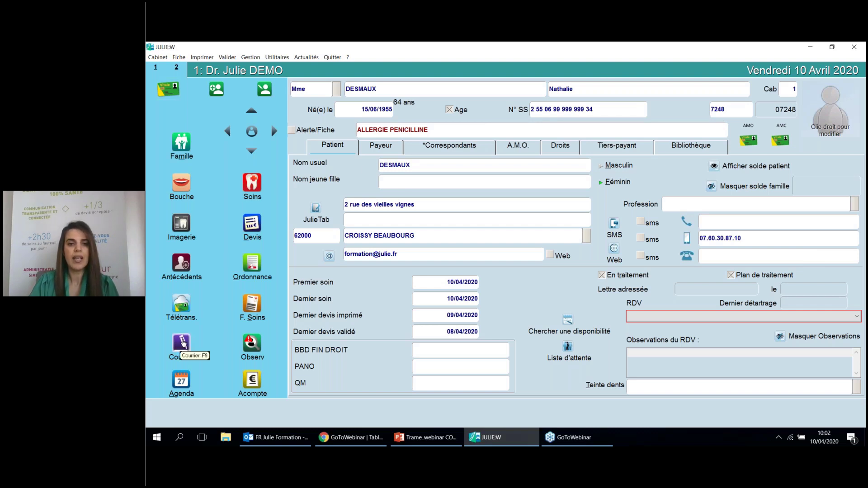
Open the Courrier letter window for the patient and look through the saved letter templates without loading one
click(183, 343)
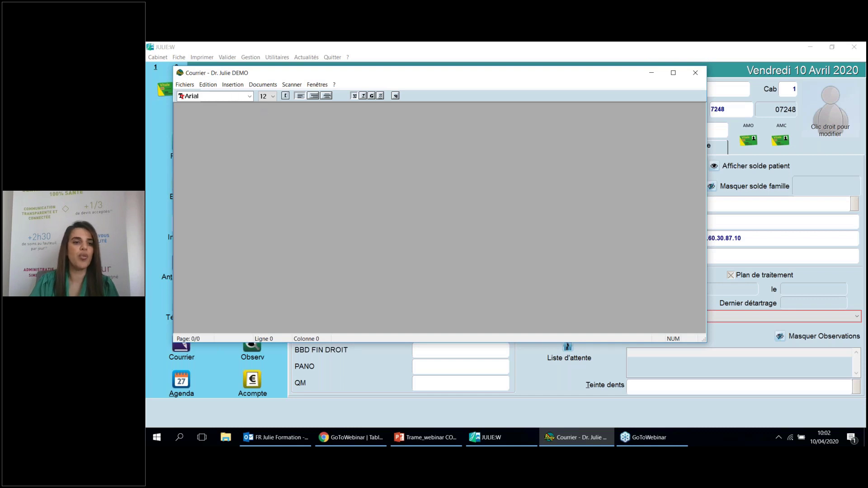
click(192, 85)
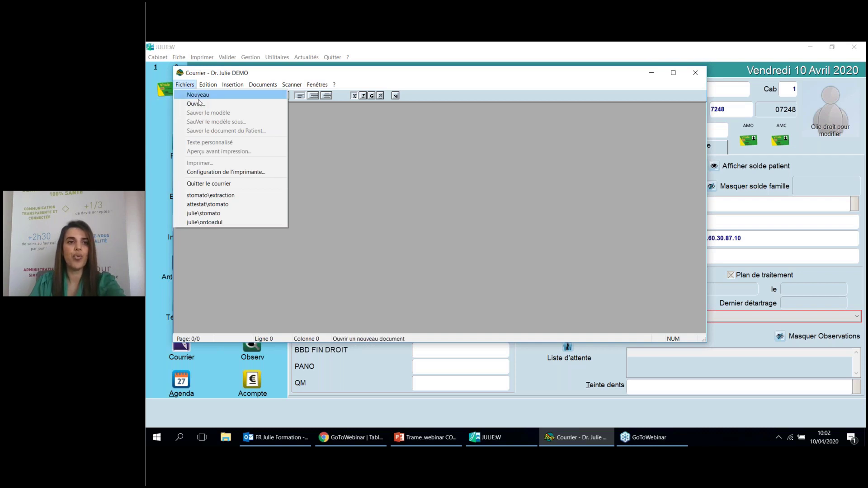
click(199, 104)
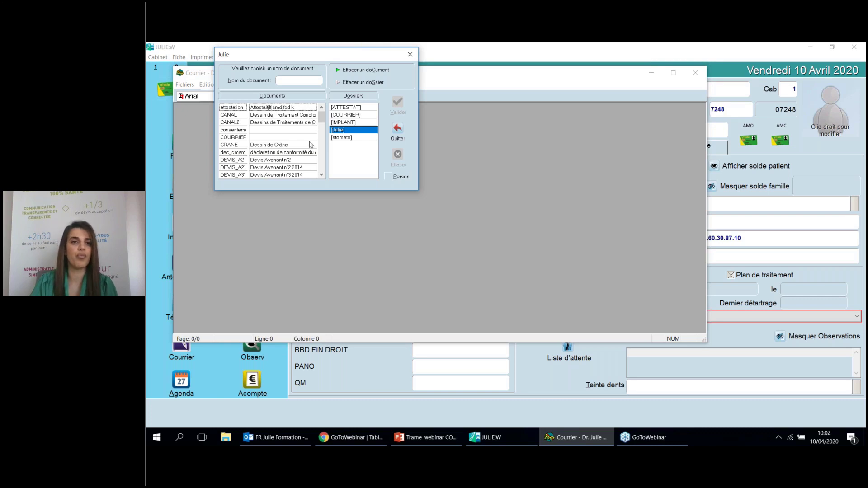
drag(321, 117, 321, 134)
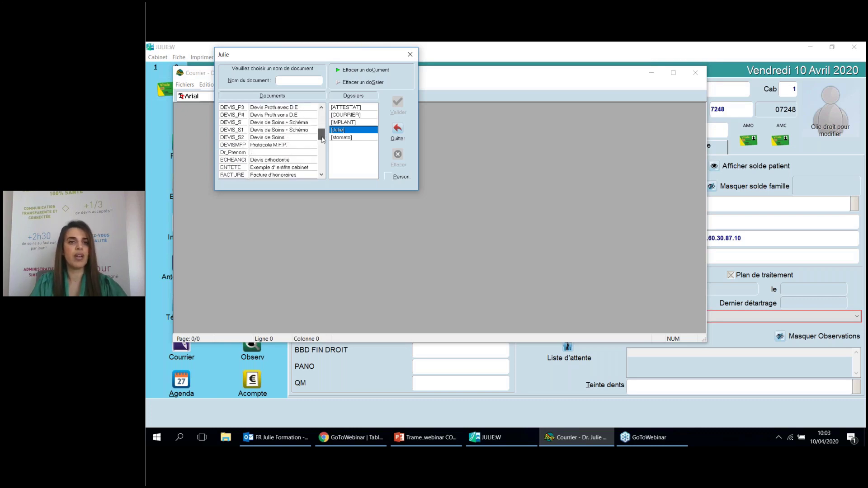
click(410, 54)
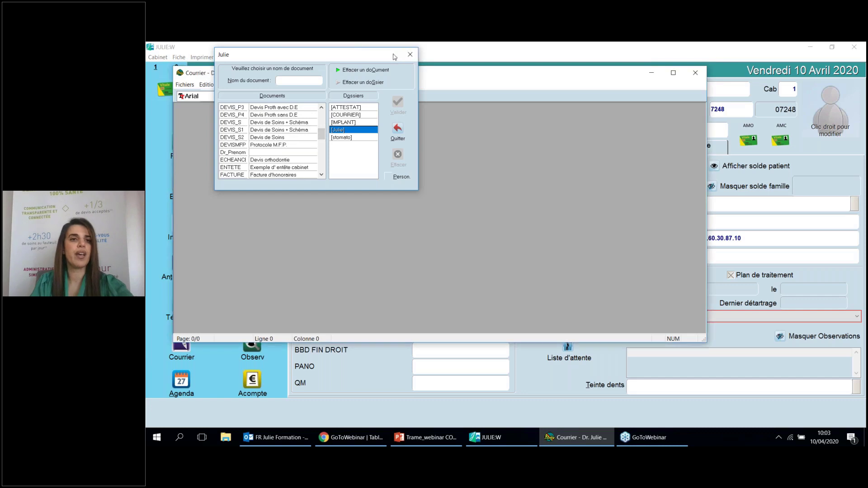
click(184, 85)
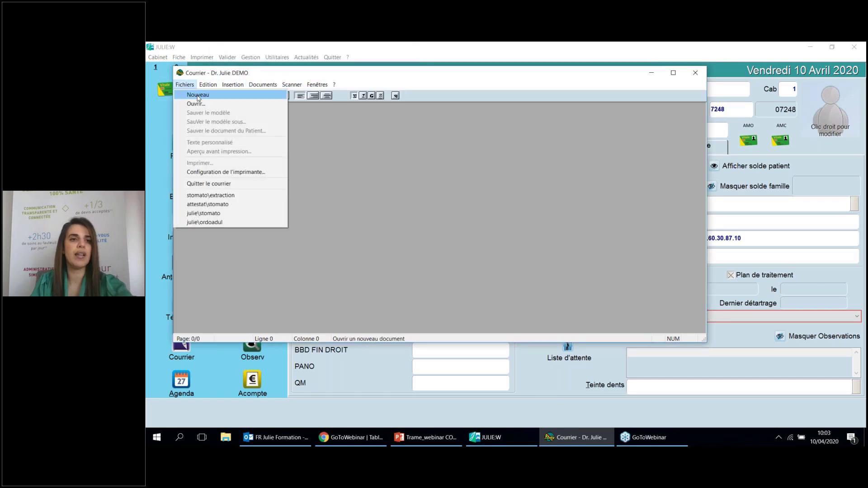
Start a new letter, Texte_00001, insert the En-tête cabinet merge field and push it down one line
click(197, 95)
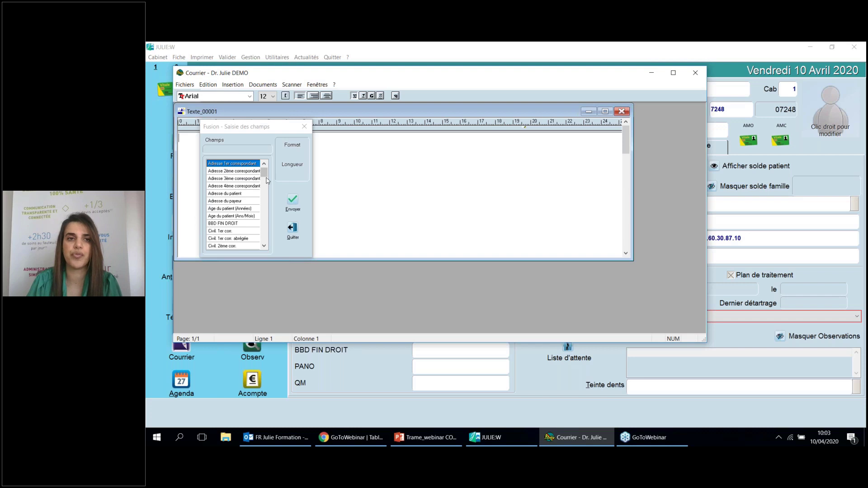
click(304, 126)
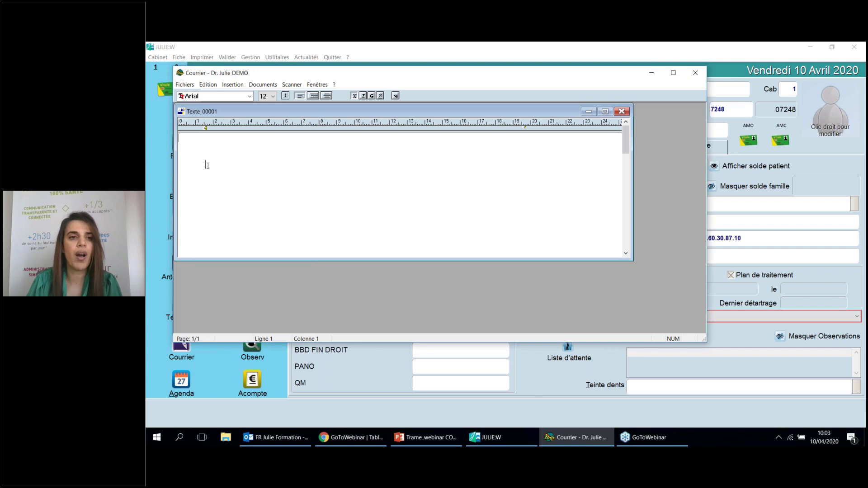
right_click(207, 165)
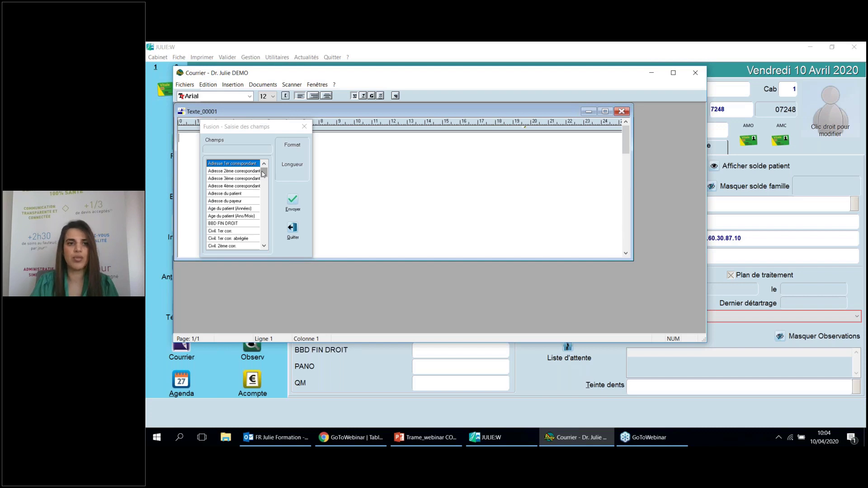
drag(265, 175, 267, 202)
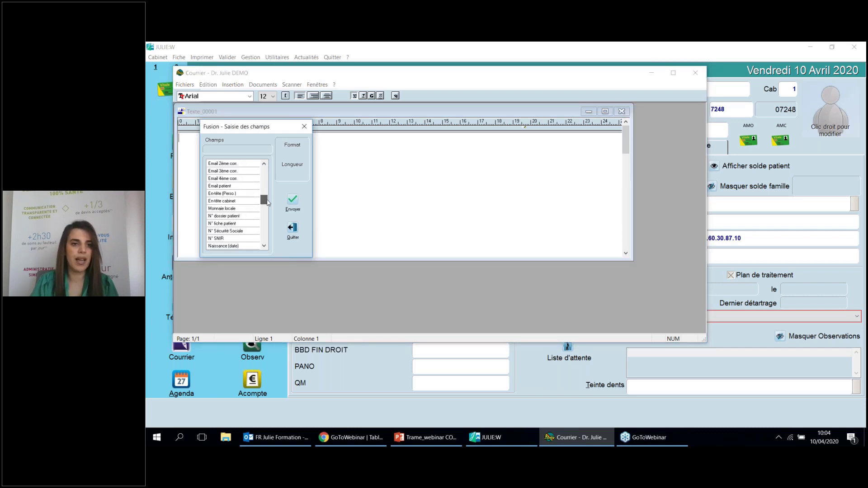
double_click(231, 201)
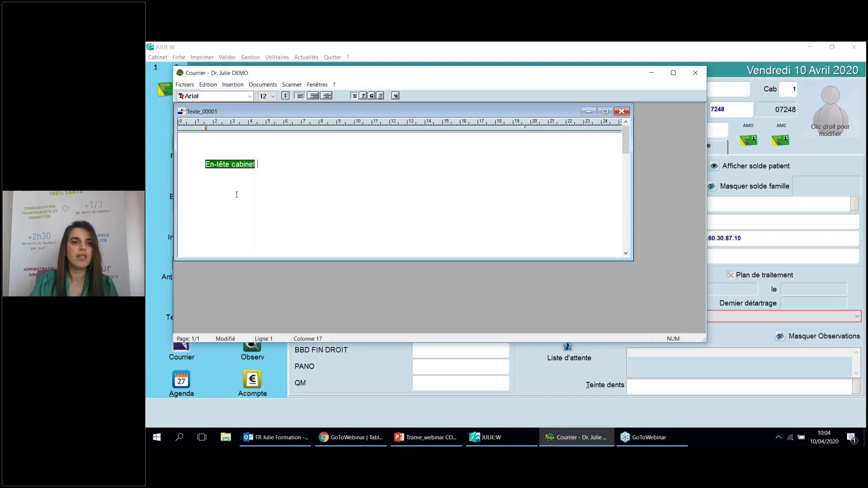
click(224, 175)
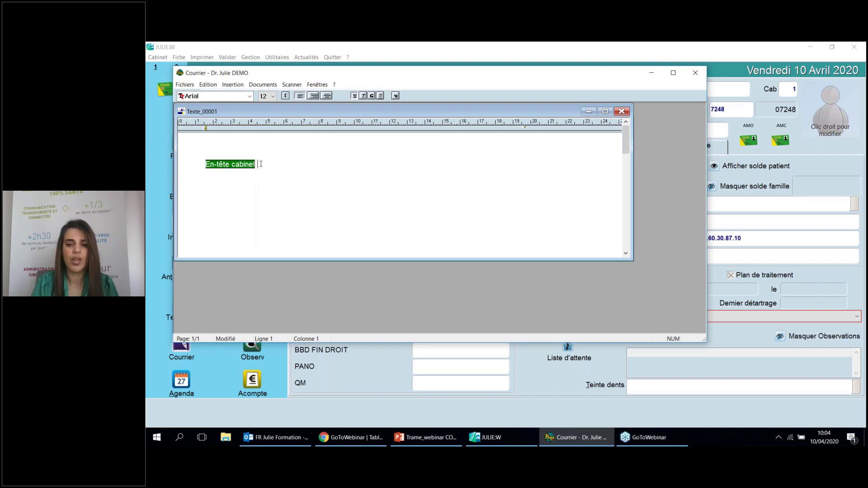
key(Return)
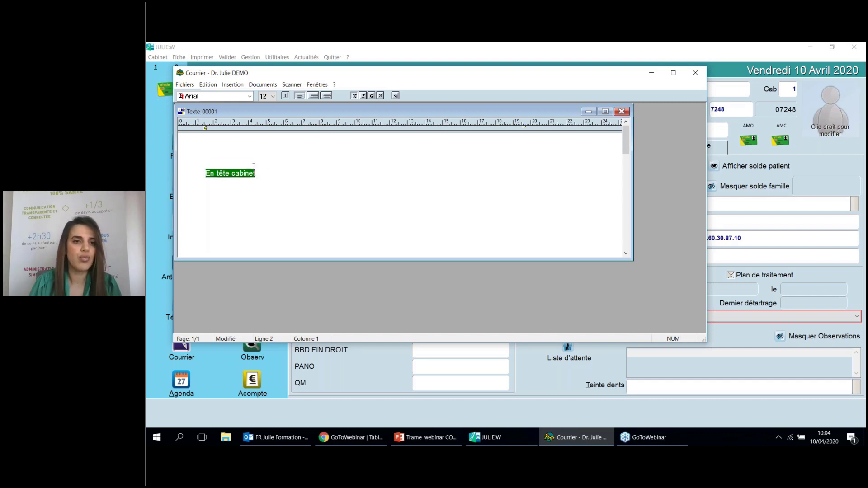
click(261, 174)
Add an indented line reading 'le' plus the Date (en clair) merge field, then indent a fresh line
key(Return)
key(Return)
key(Return)
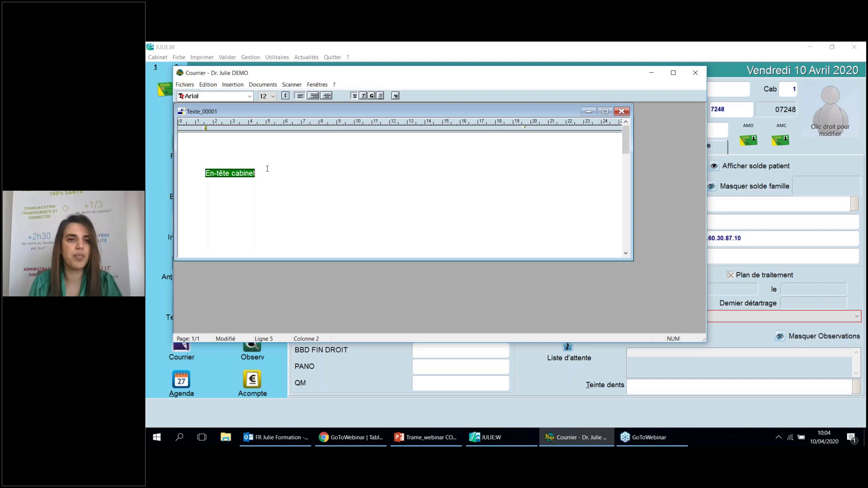
key(Tab)
key(Tab)
key(Tab)
key(Tab)
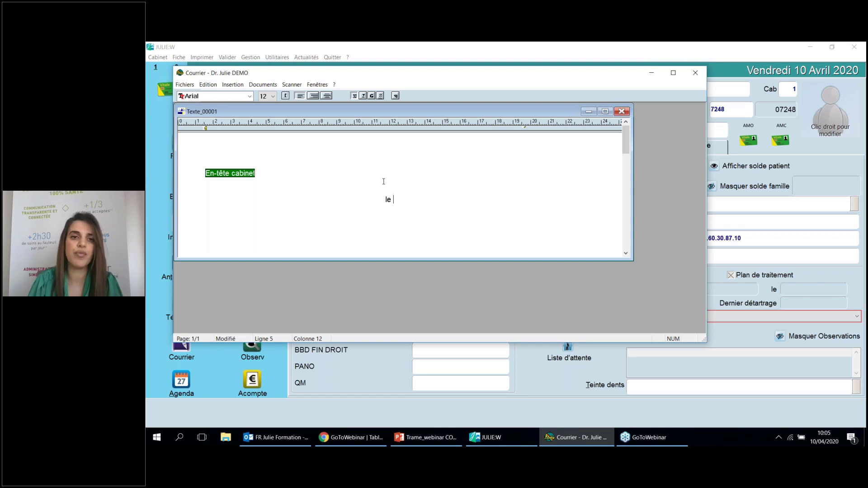
right_click(397, 204)
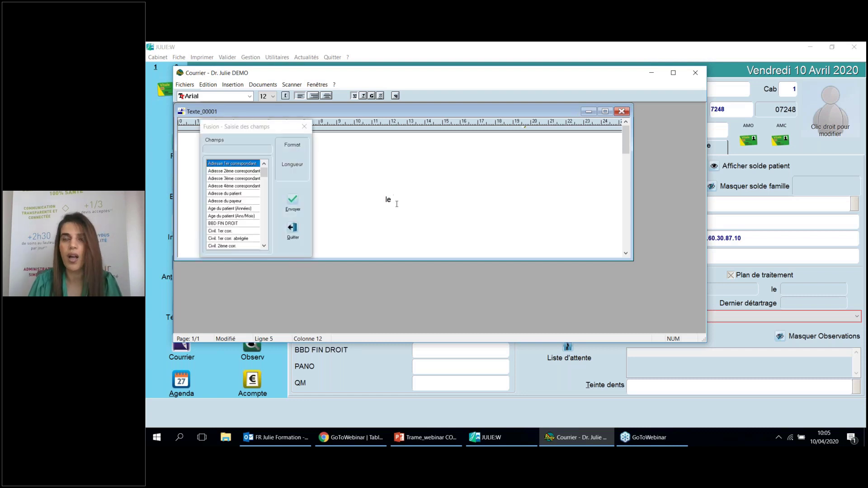
click(266, 246)
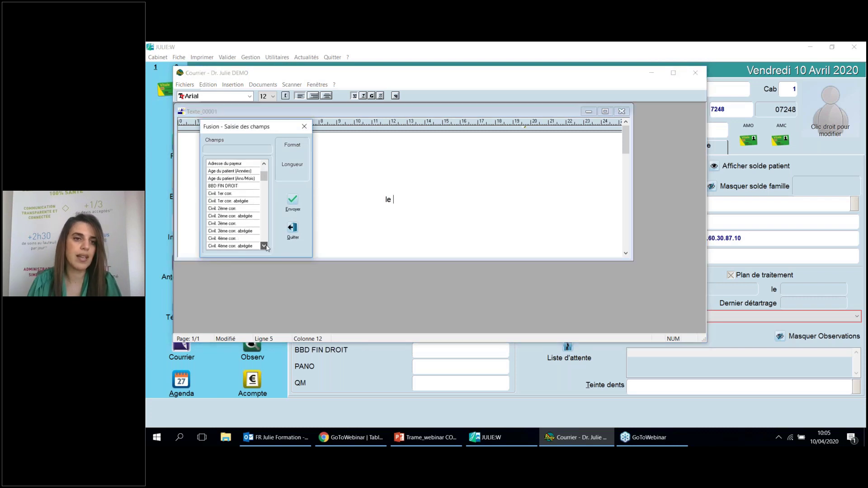
scroll(265, 246, down, 3)
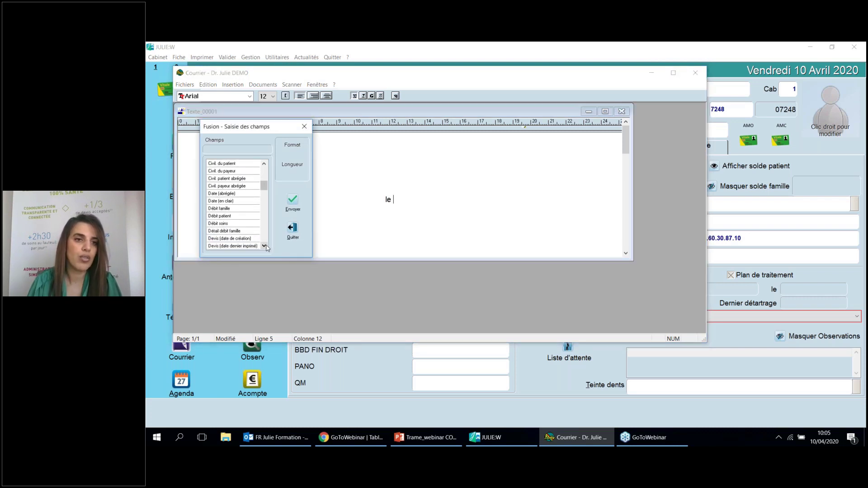
double_click(246, 202)
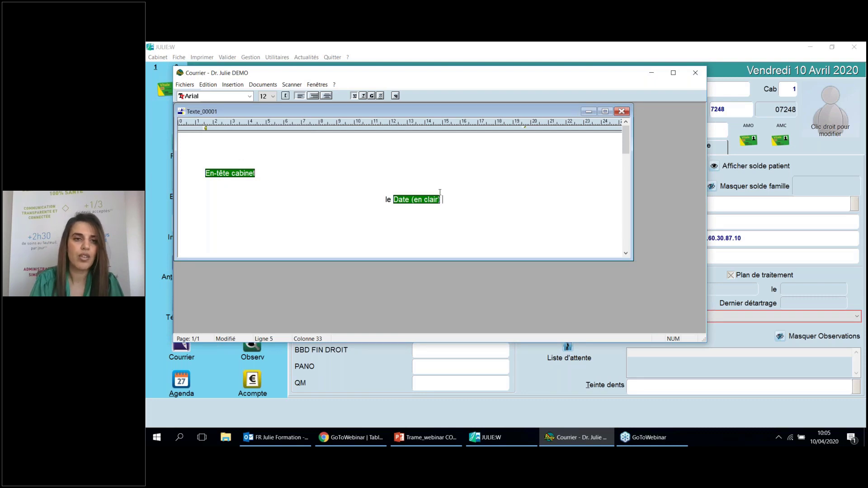
key(Return)
key(Return)
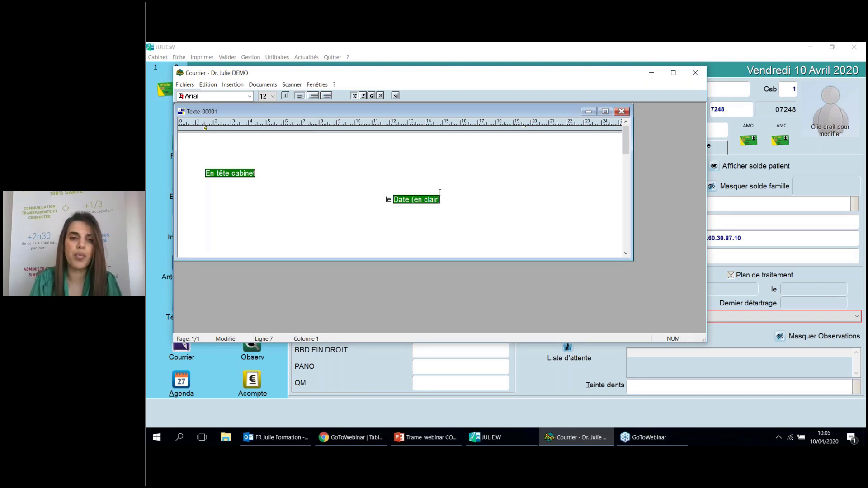
key(Return)
key(Tab)
key(Tab)
key(Tab)
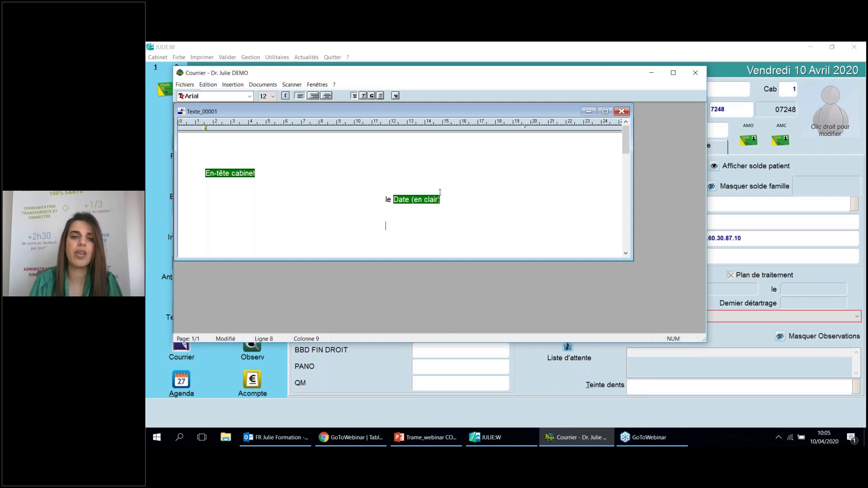
Insert the Nom 1er Correspondant merge field on the indented line below the date
right_click(385, 227)
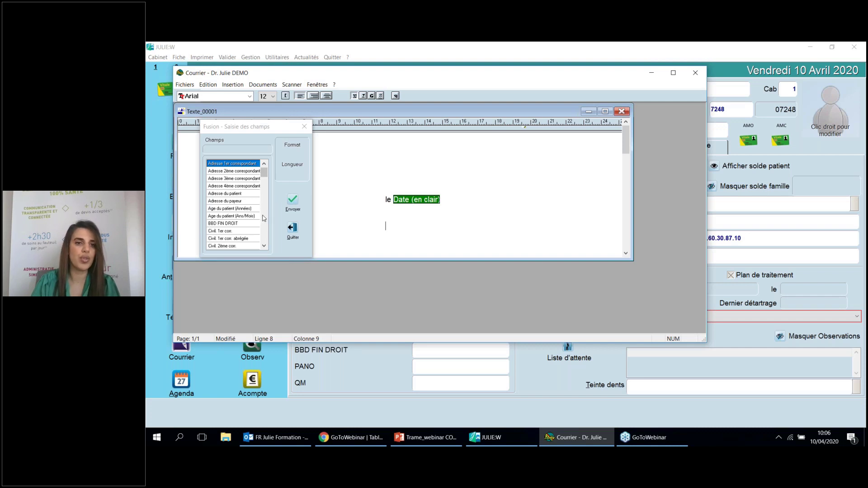
drag(263, 247, 263, 247)
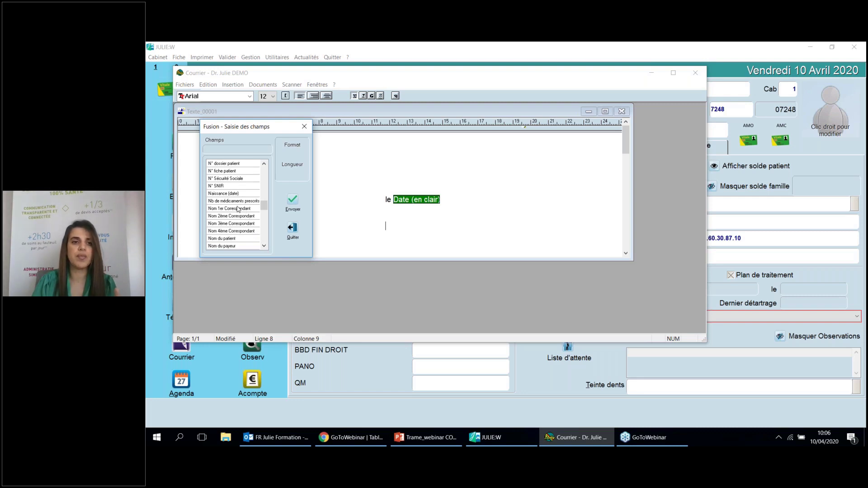
double_click(238, 209)
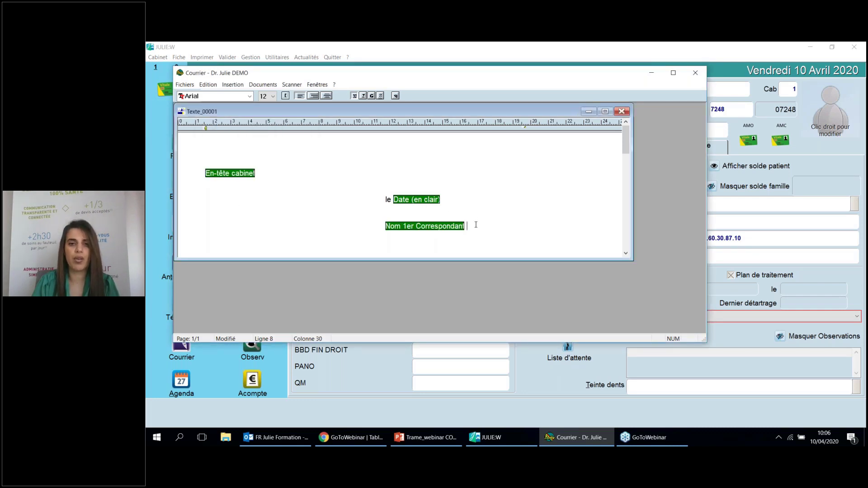
key(Return)
key(Return)
key(Return)
key(Return)
key(Return)
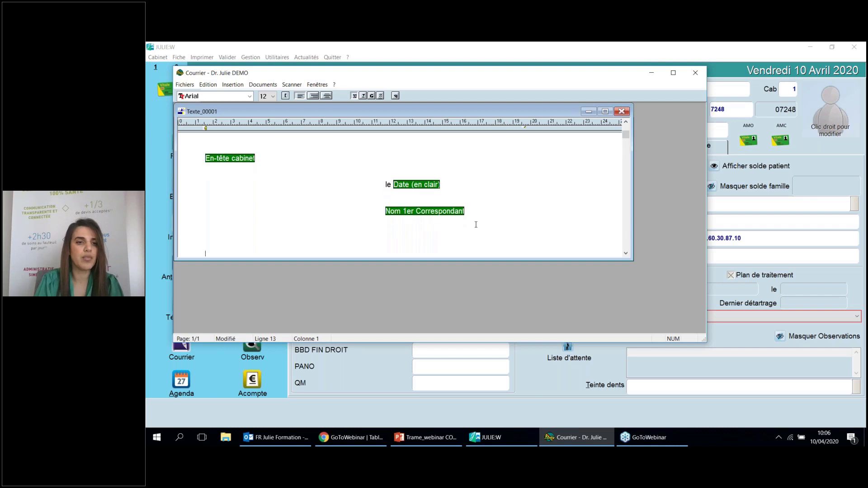
Write the greeting 'Mon cher confrère,' with a capital M
text(m)
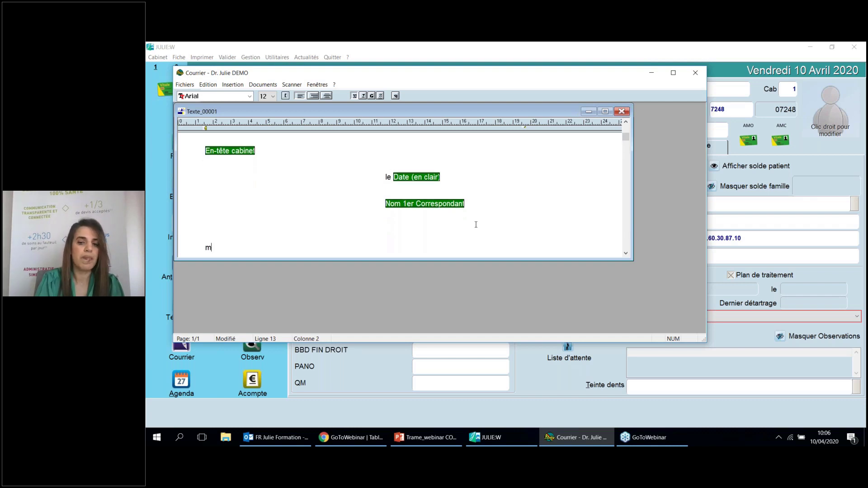
text(on ch)
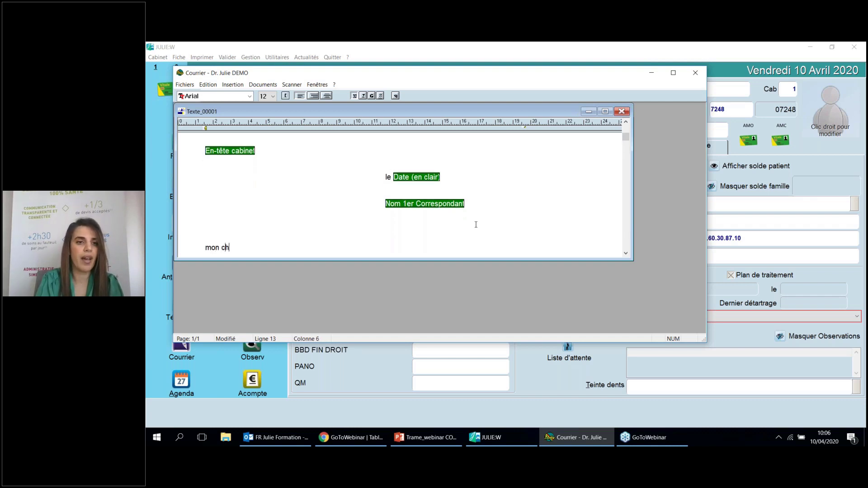
text(er con)
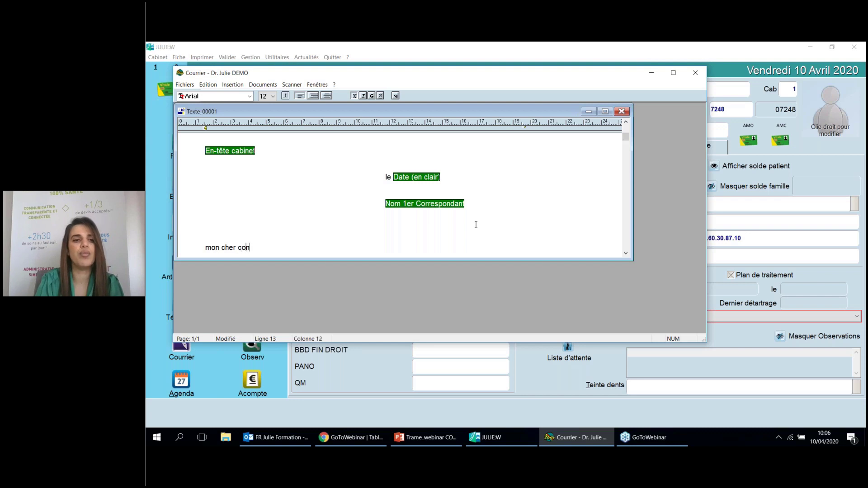
text(frère,)
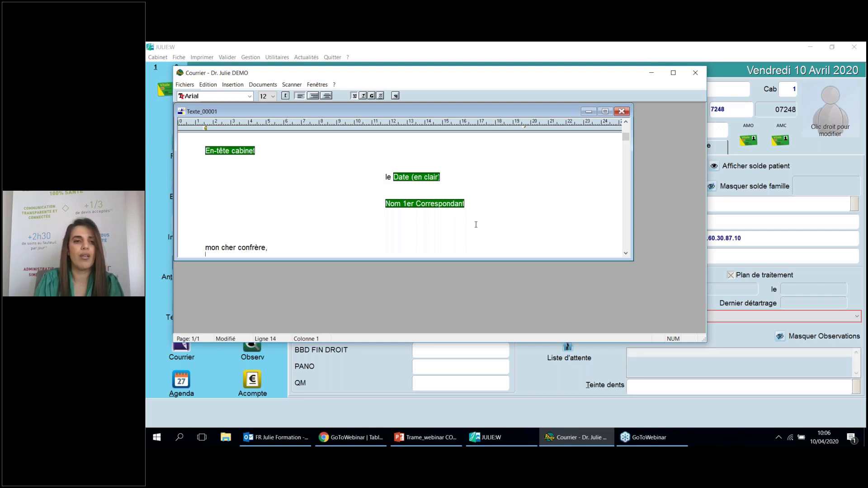
key(Return)
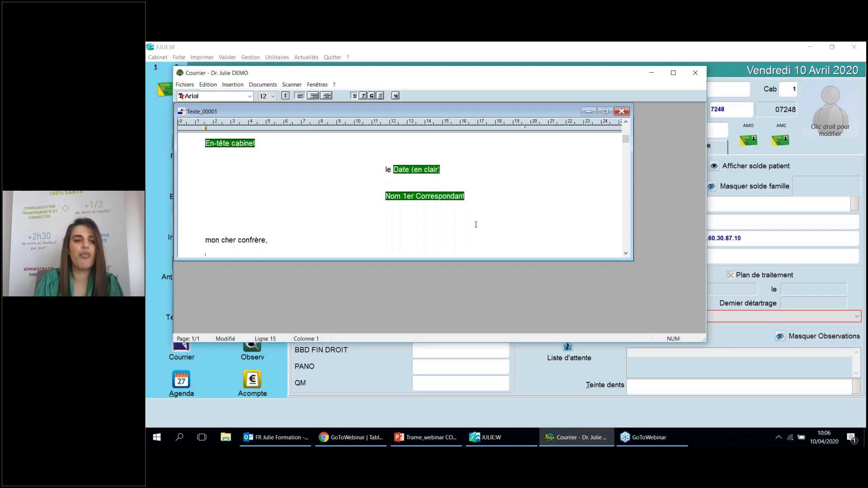
click(212, 238)
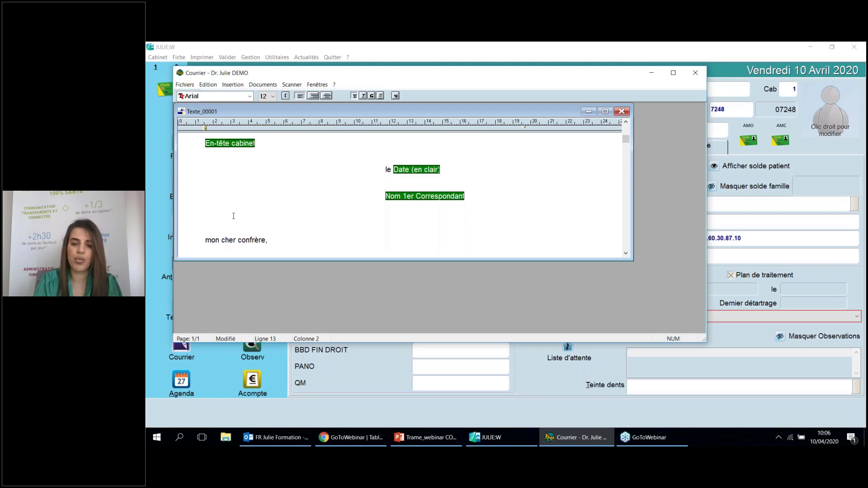
key(BackSpace)
key(Caps_Lock)
text(M)
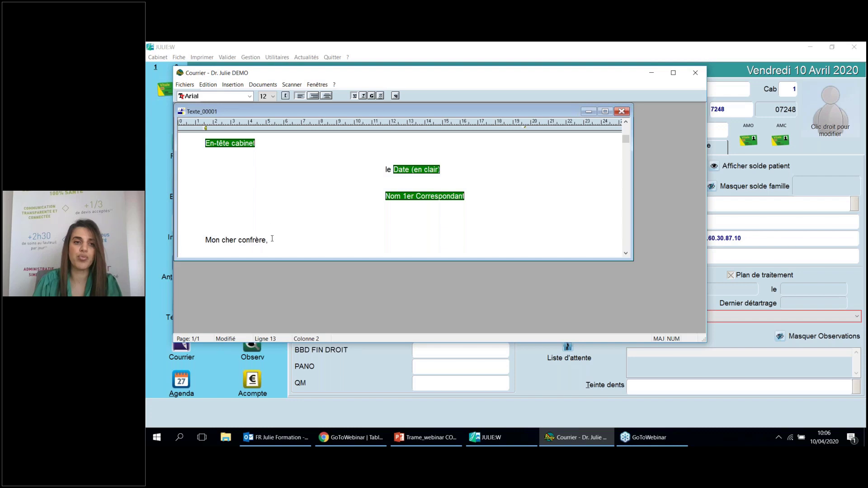
click(272, 239)
Begin a new paragraph below the greeting with 'Je vous adresse'
key(Return)
key(Return)
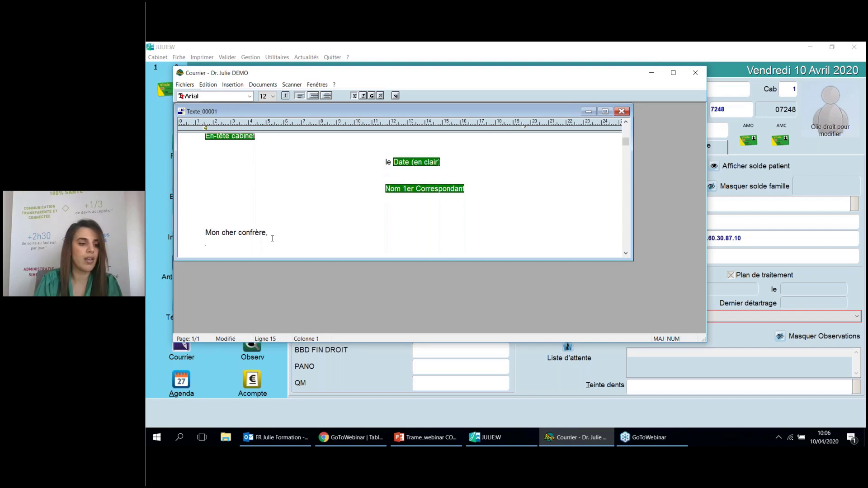
text(JE)
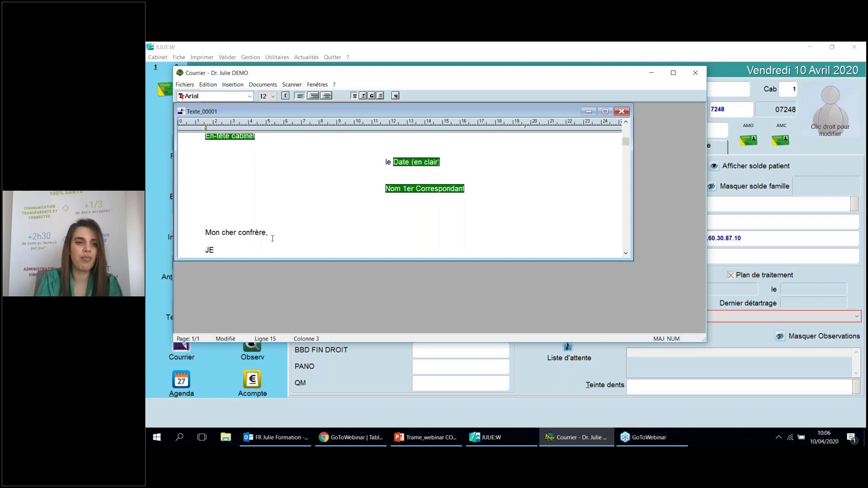
key(BackSpace)
key(Caps_Lock)
text(e vous adresse)
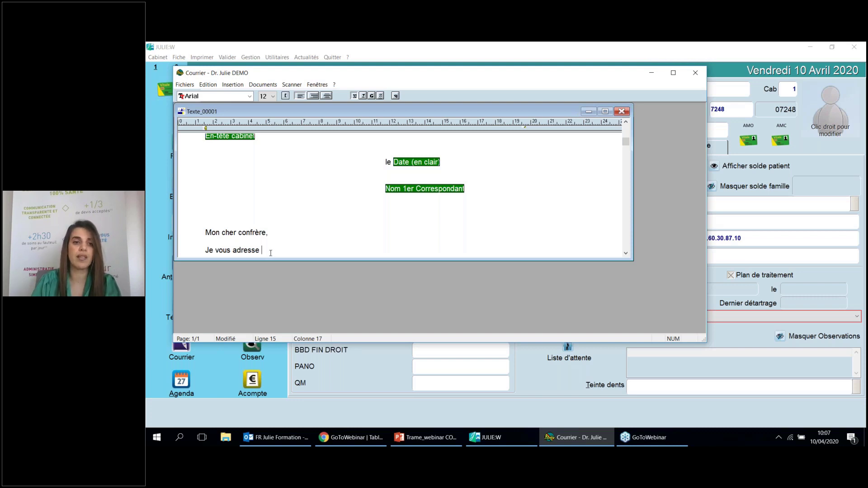
key(F2)
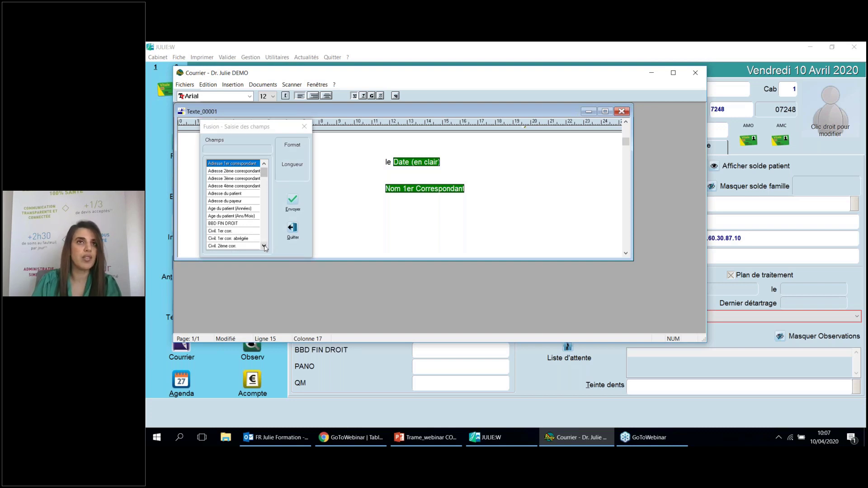
Insert the Civil. du patient merge field after 'Je vous adresse'
click(265, 247)
click(264, 247)
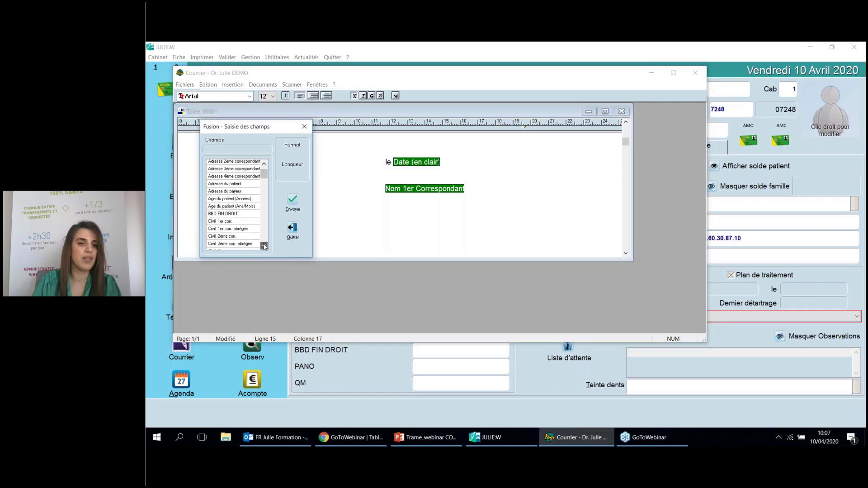
click(265, 247)
click(264, 247)
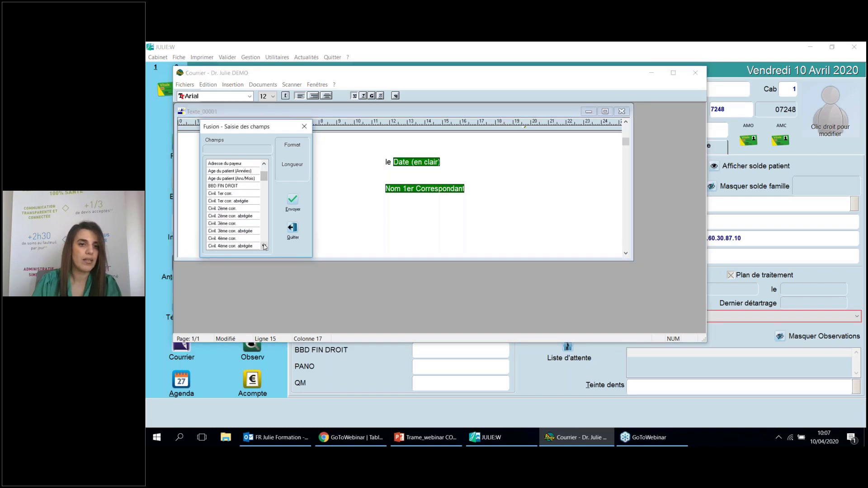
click(264, 247)
click(264, 247)
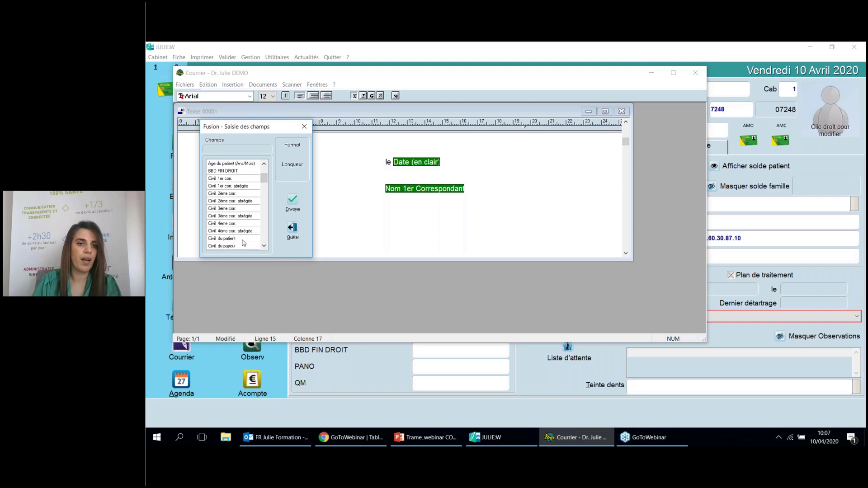
double_click(244, 240)
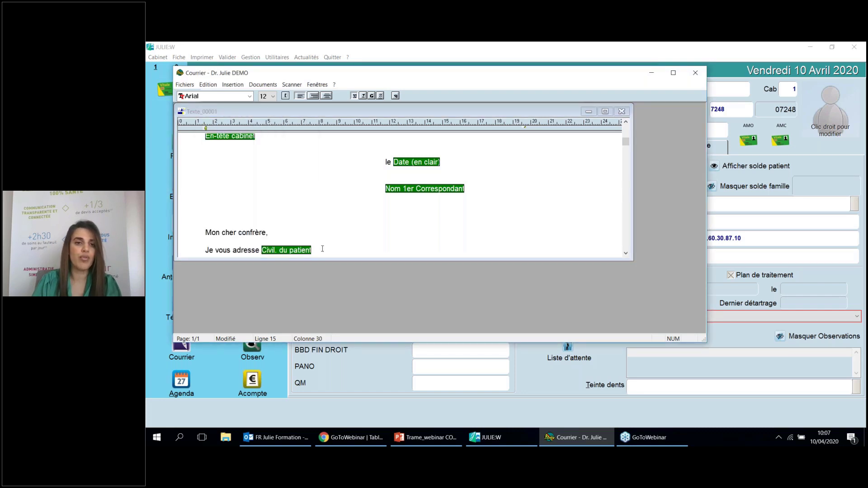
Insert the Nom et prénom du patient merge field after the civility field
key(F2)
click(264, 247)
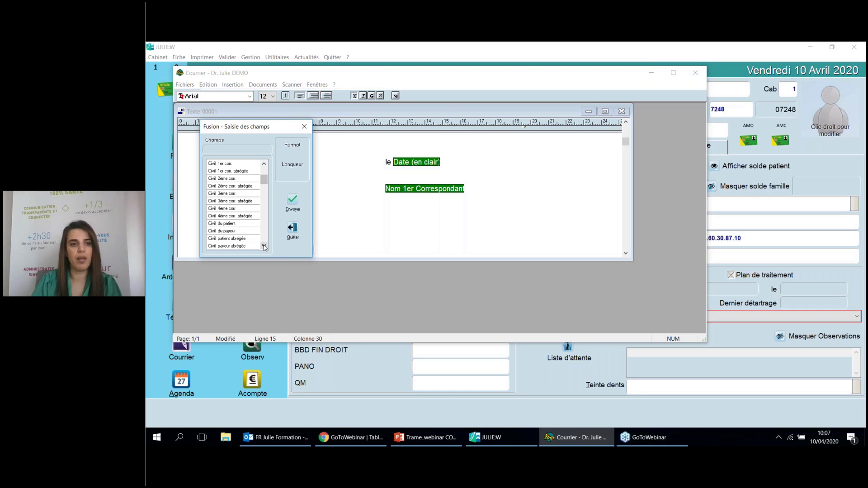
click(264, 247)
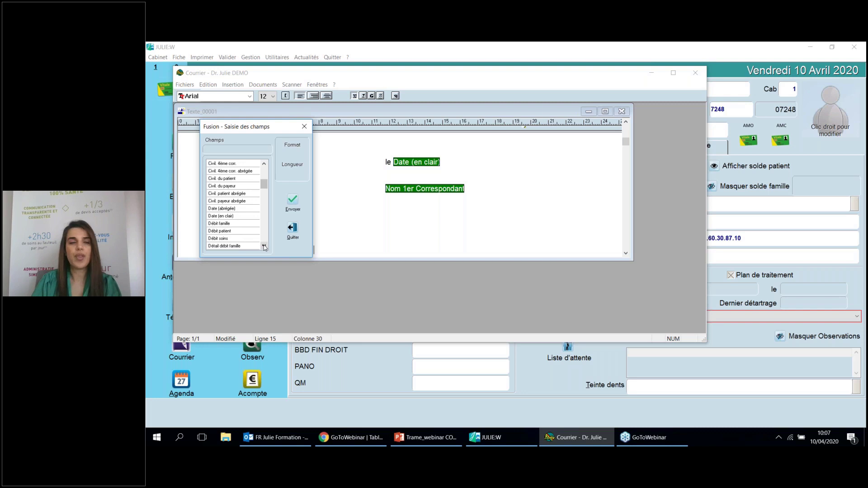
click(264, 246)
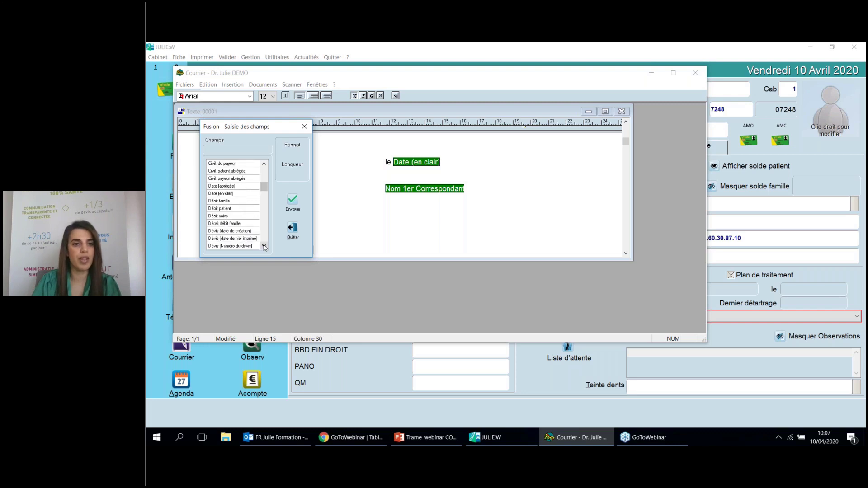
click(264, 247)
click(264, 246)
click(264, 247)
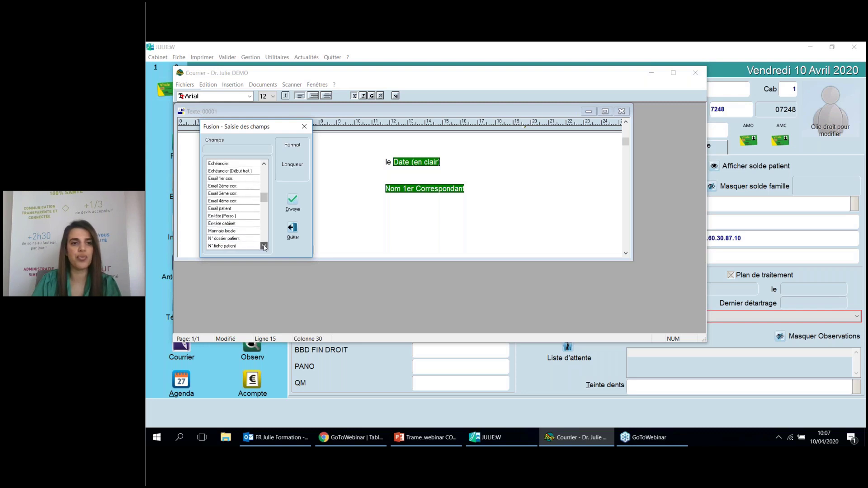
click(264, 246)
click(264, 247)
click(264, 247)
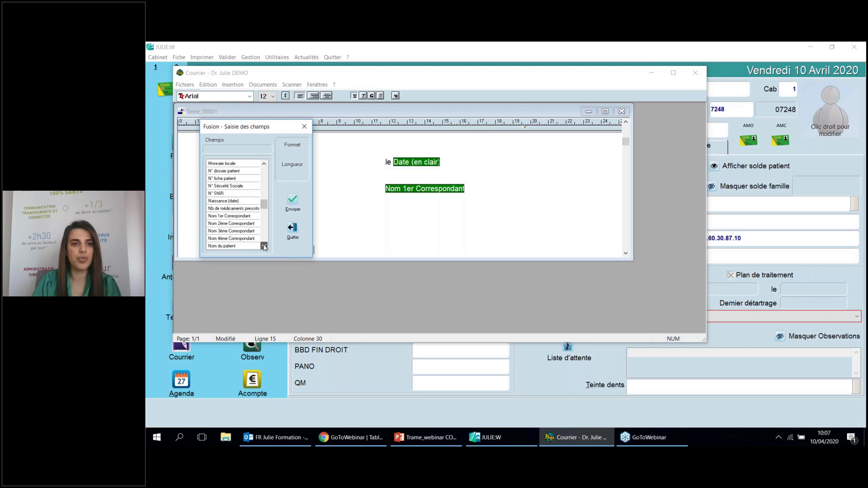
click(264, 246)
scroll(264, 246, down, 1)
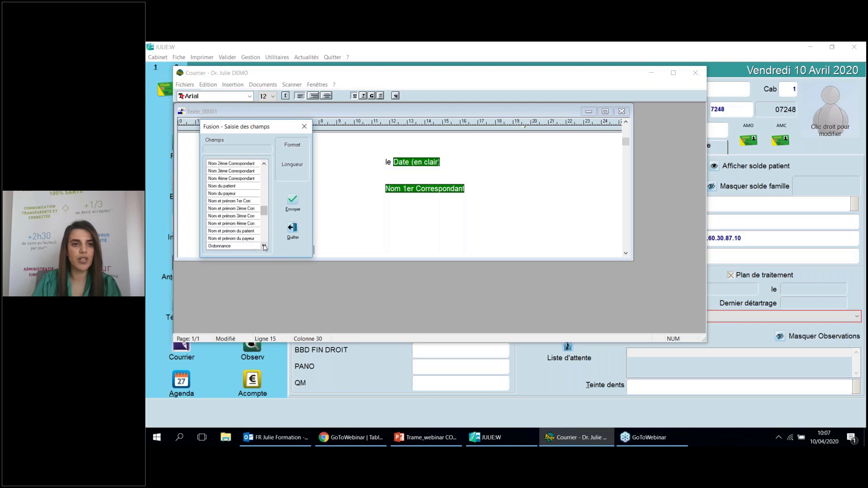
click(233, 231)
double_click(233, 233)
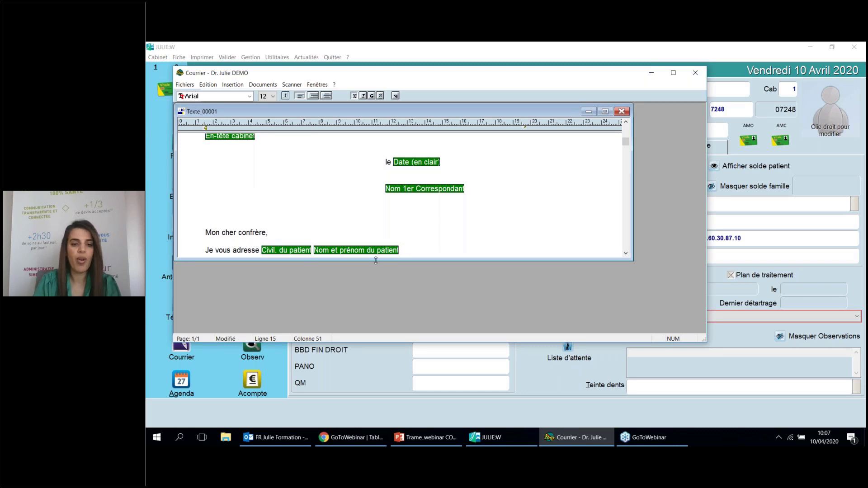
Continue the sentence with ', agé de ....qui m'a consulté pour....' and start a new line
text(,)
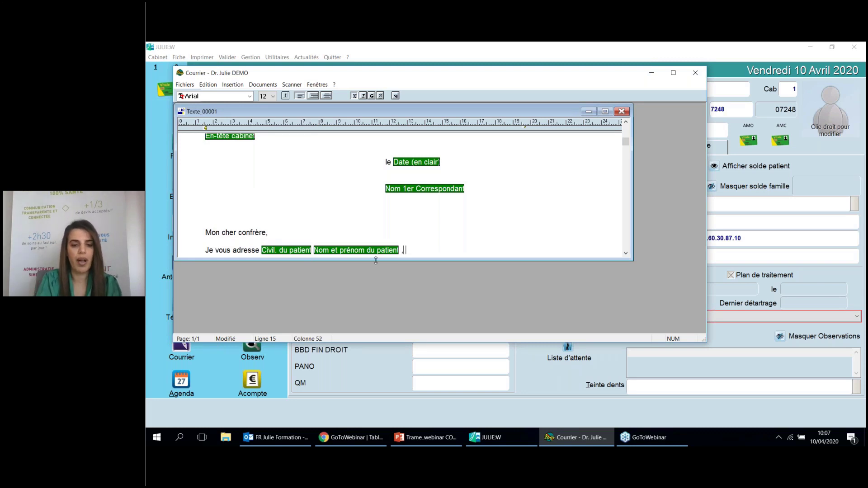
text( agé de )
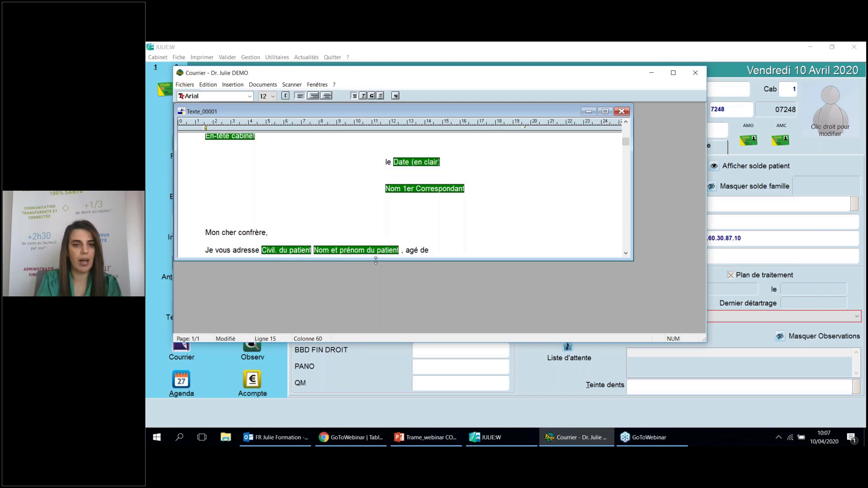
text(.........................)
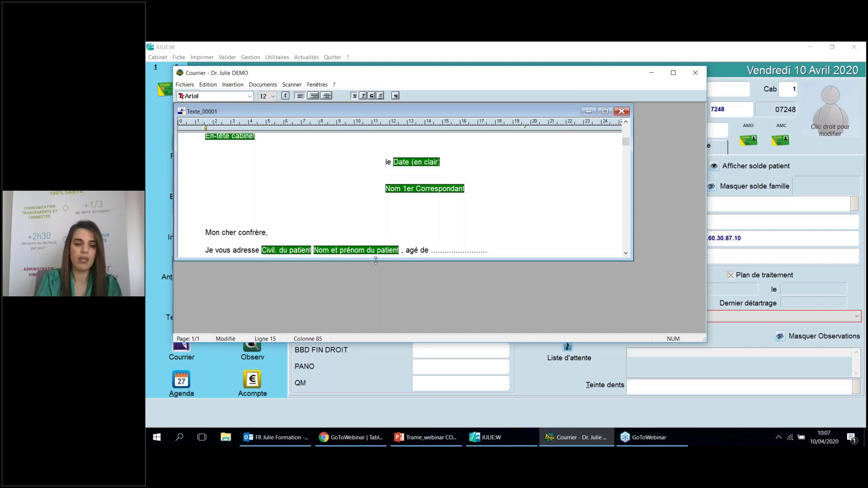
text(qui m'a)
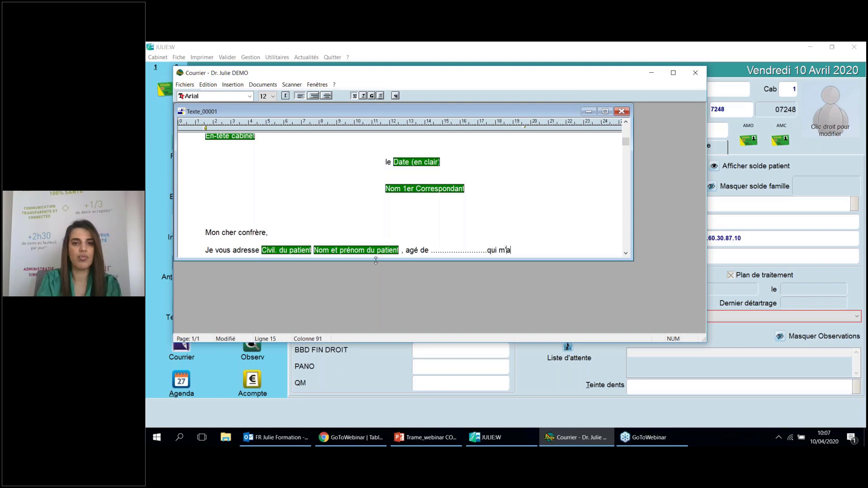
text( consu)
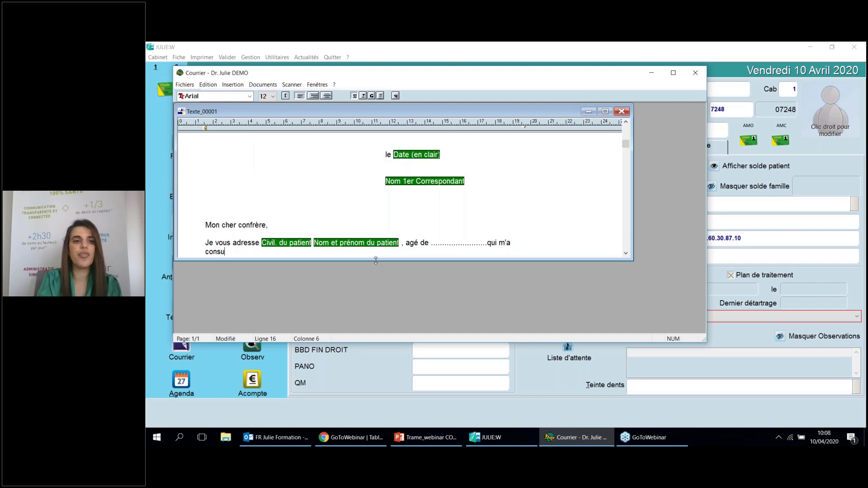
text(lté)
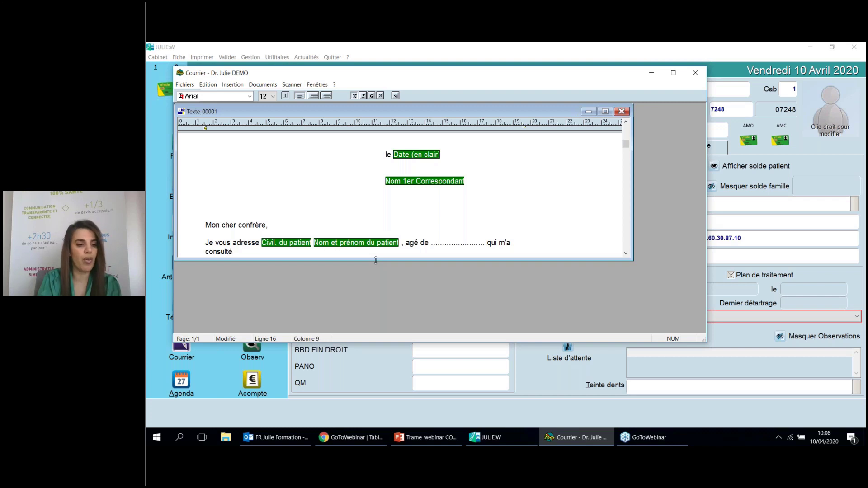
text( pour)
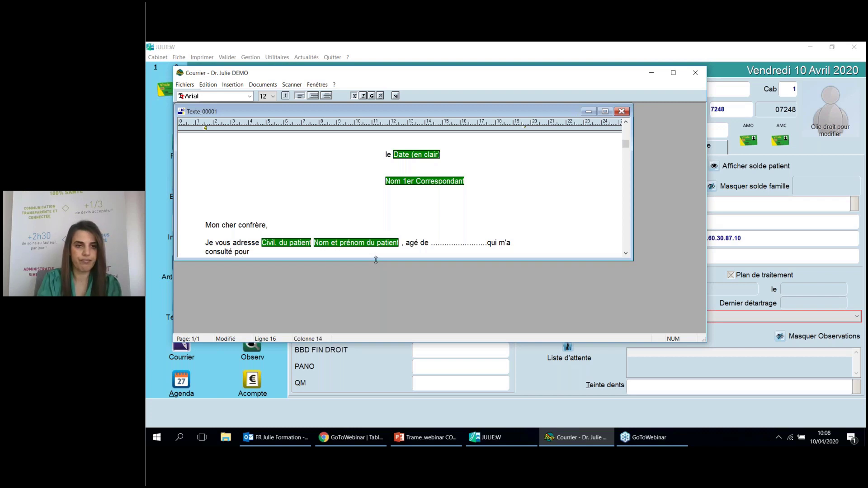
text(...................)
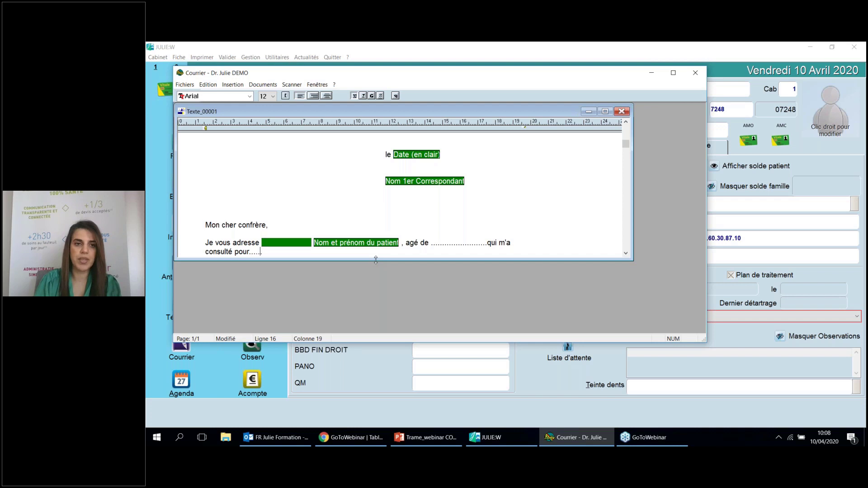
key(Return)
key(Return)
key(Return)
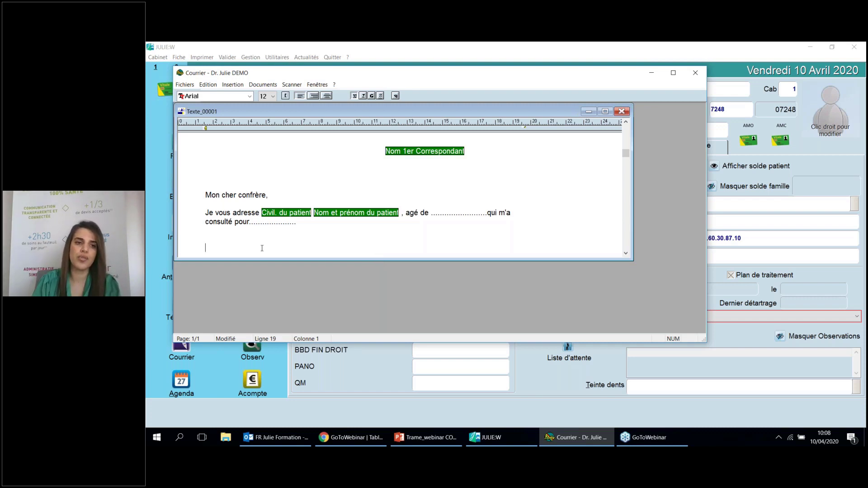
right_click(237, 238)
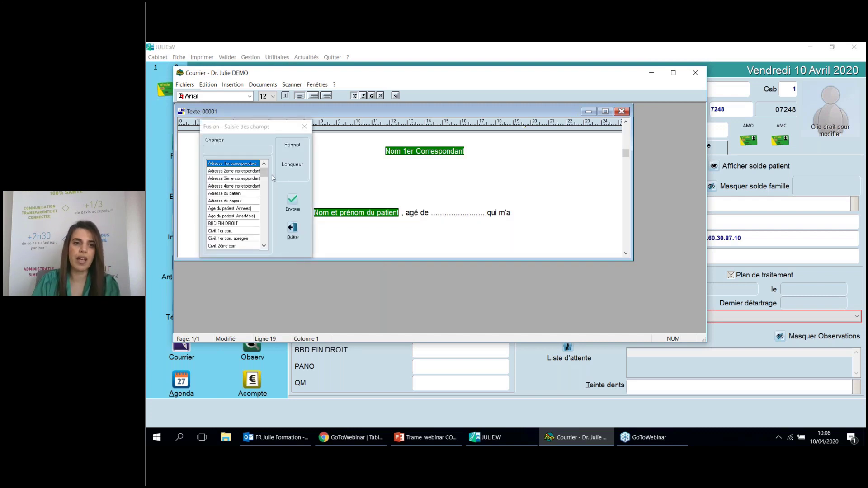
drag(267, 174, 268, 201)
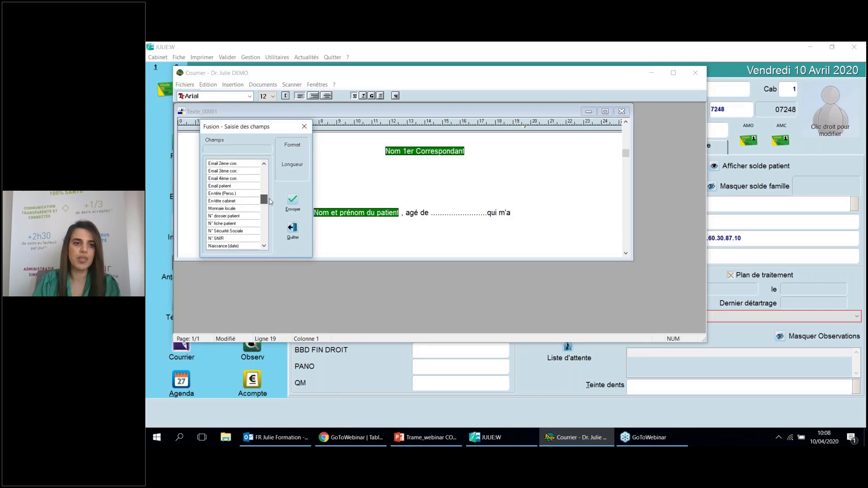
click(245, 201)
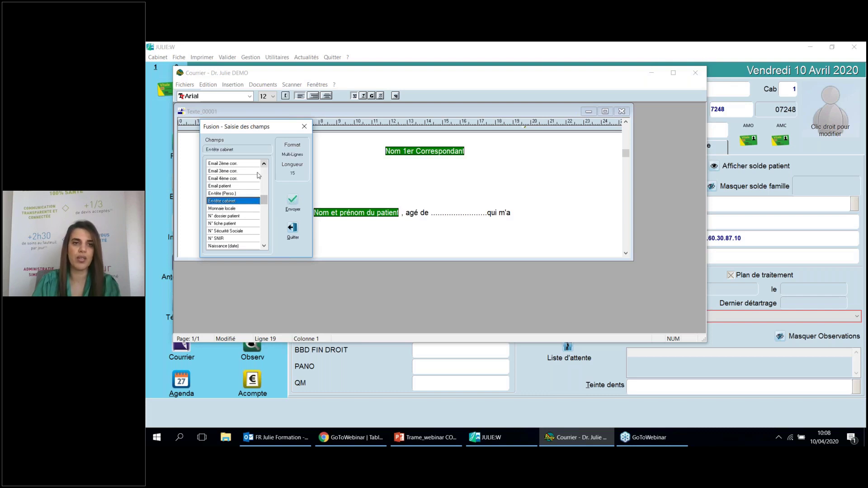
click(303, 127)
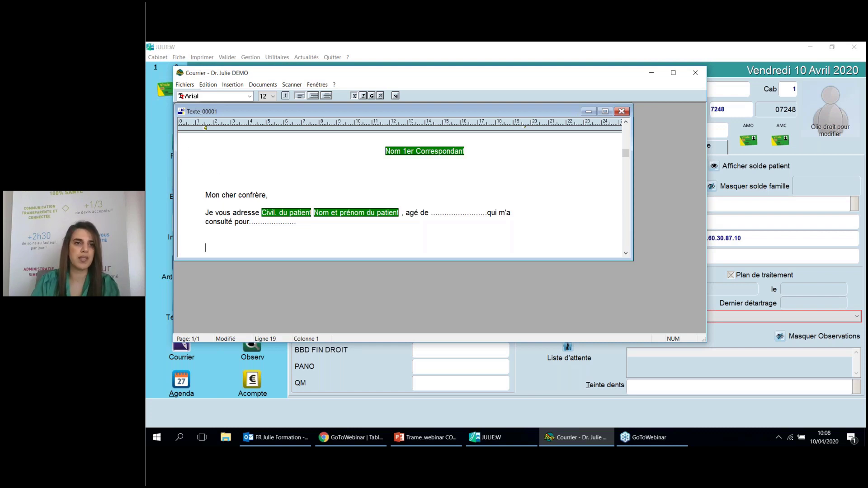
Save the letter as template 'stomato' described 'dent sagesse' in the Julie folder, replacing the old version
click(184, 89)
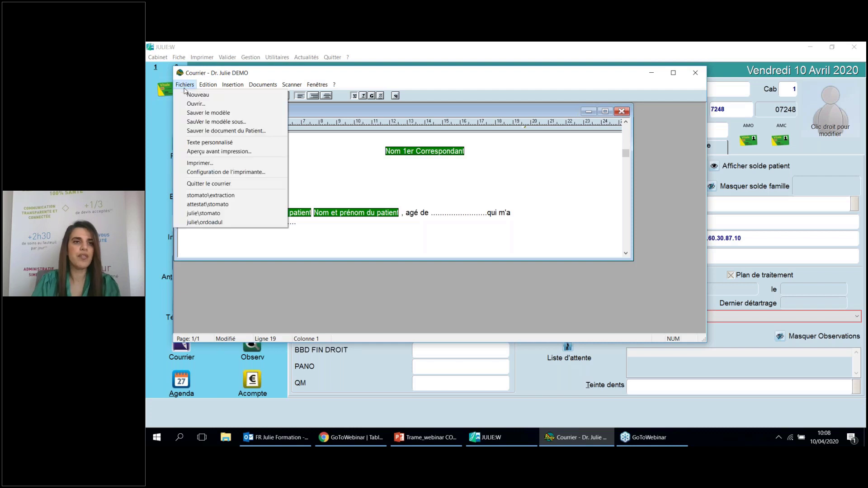
click(202, 122)
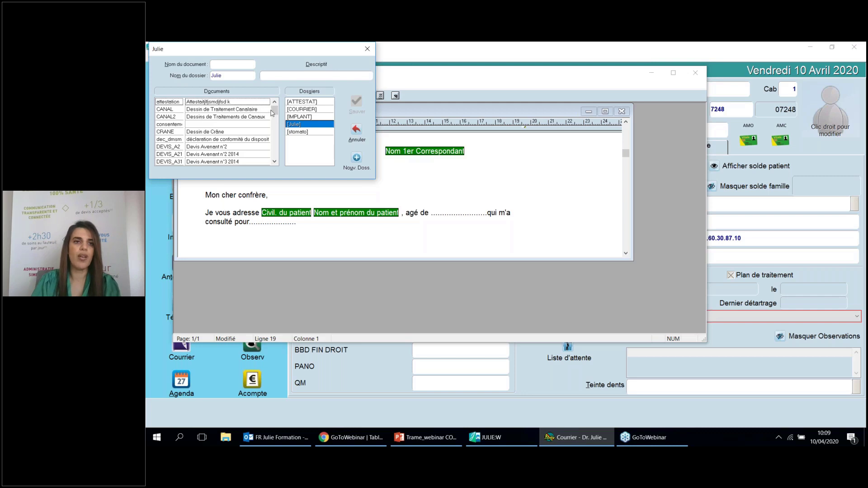
mouse_move(274, 113)
mouse_down()
mouse_move(274, 152)
mouse_move(275, 109)
mouse_up()
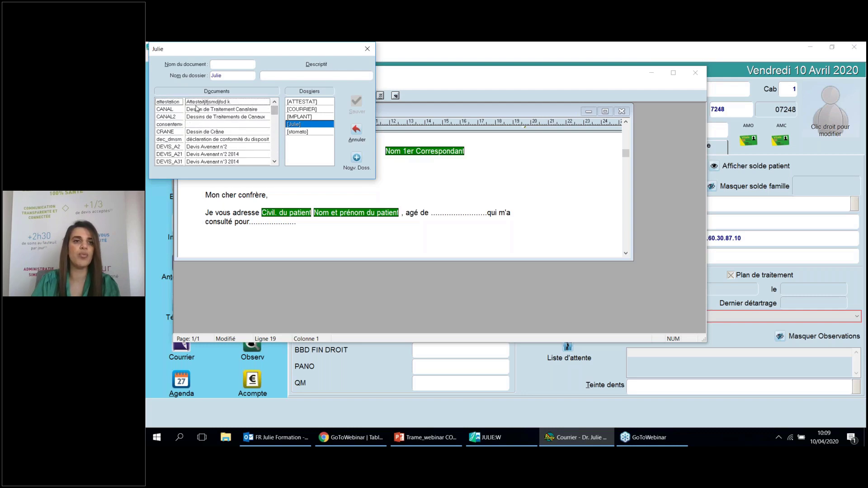
click(225, 67)
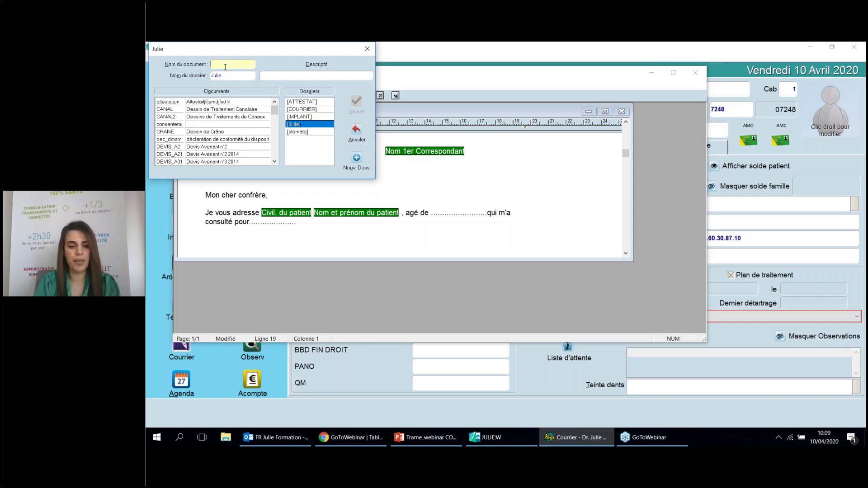
text(stomato)
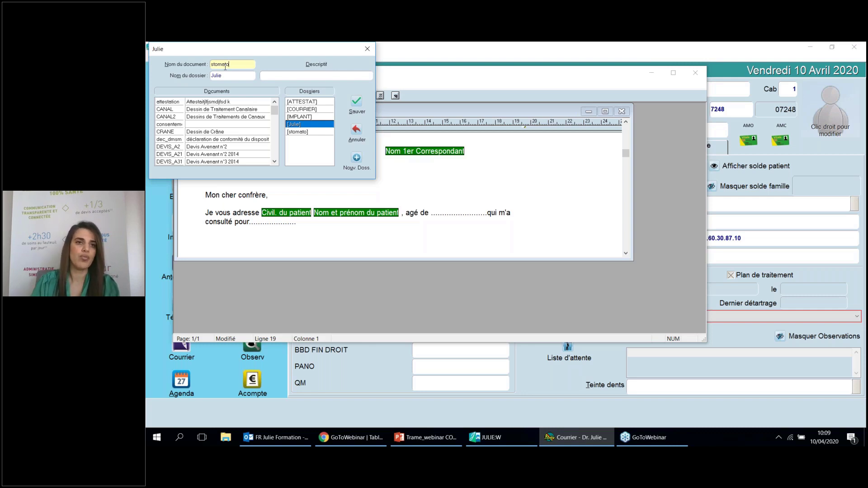
click(276, 79)
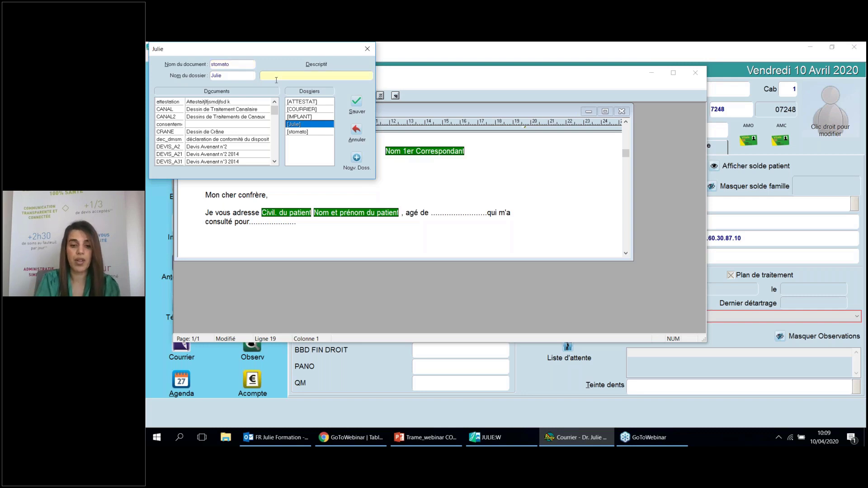
text(dent so)
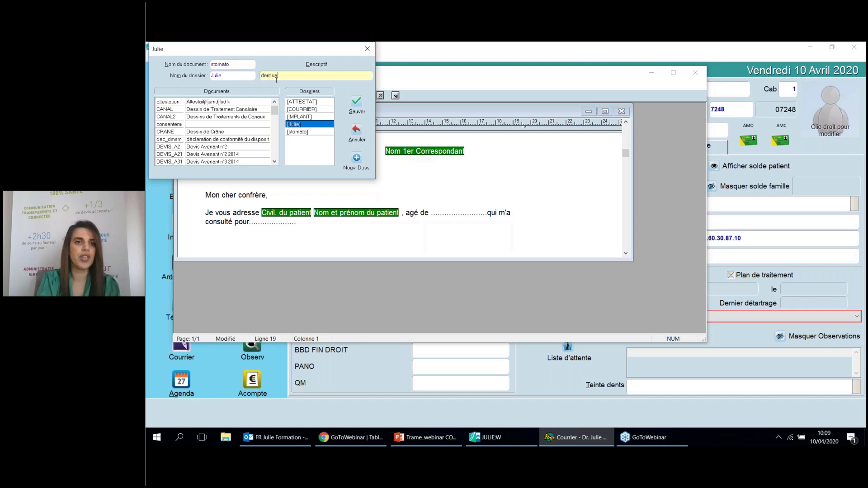
text(gesse)
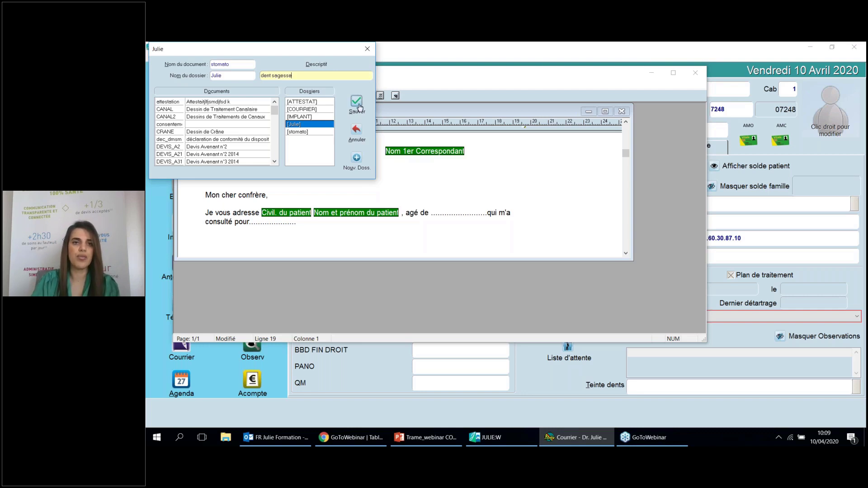
click(357, 105)
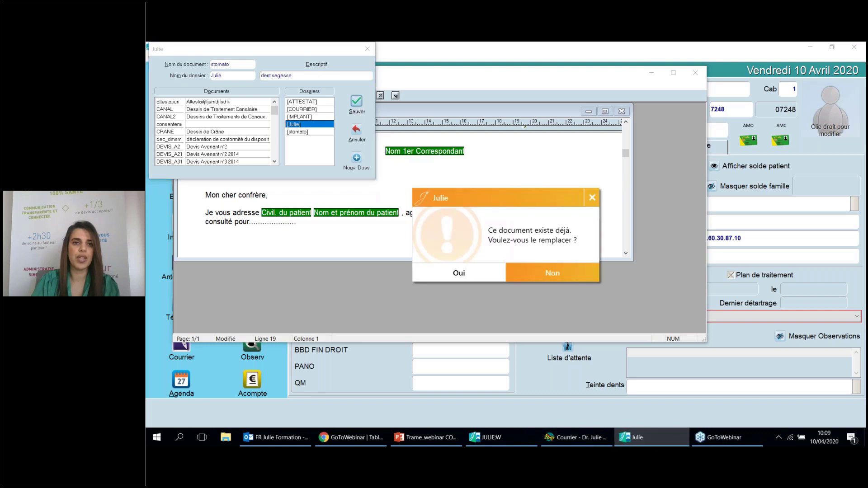
click(450, 273)
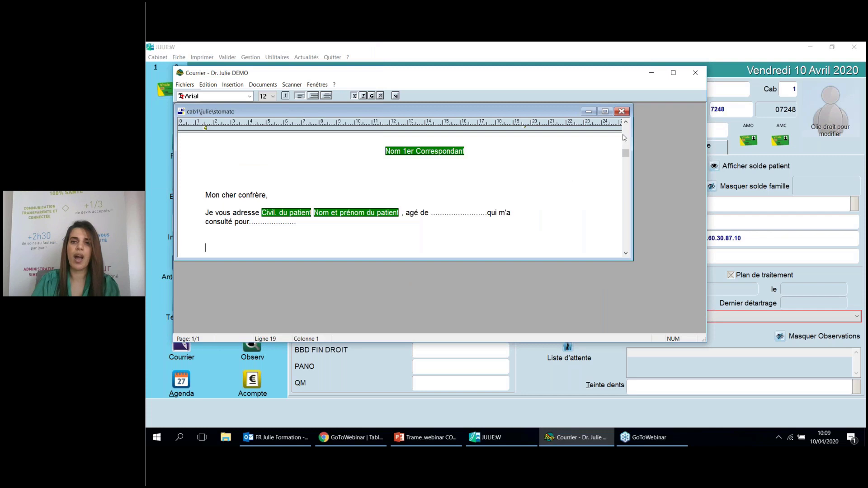
Close the current letter and reopen the 'stomato' (dent sagesse) template from the Julie folder
click(622, 111)
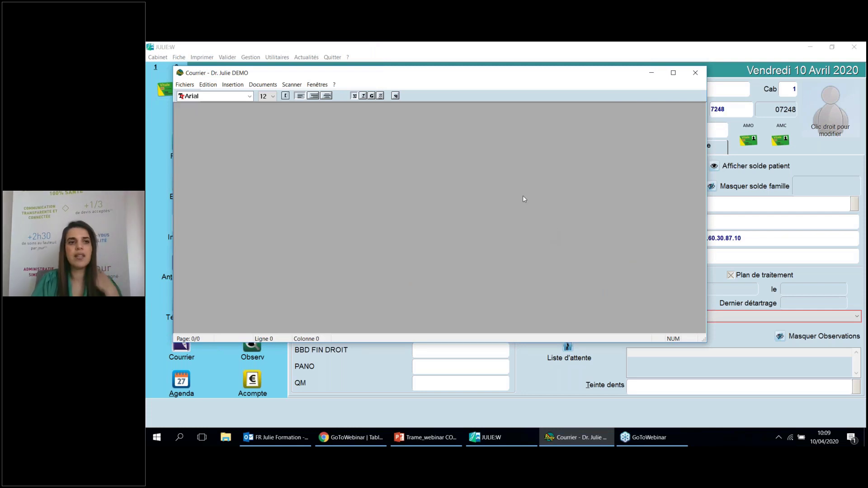
click(186, 85)
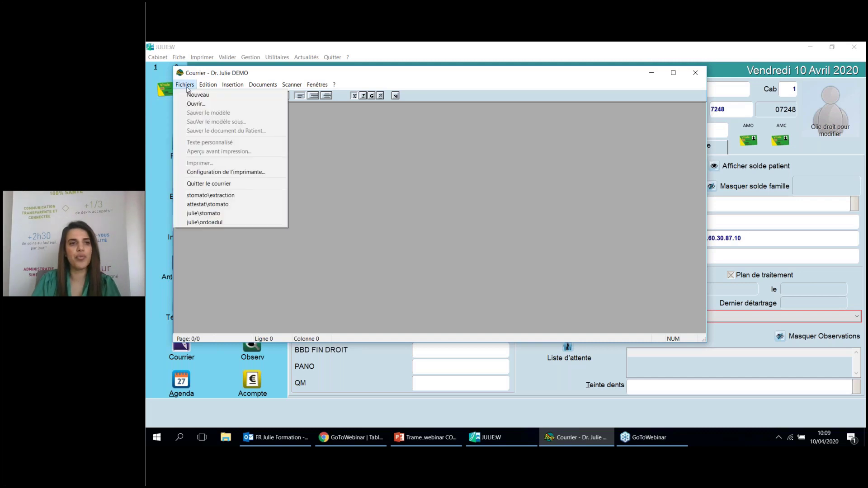
click(195, 105)
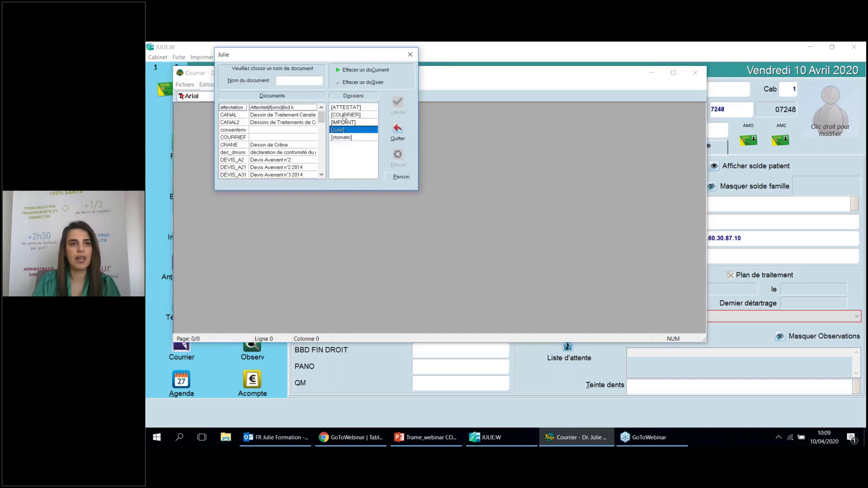
drag(322, 116, 326, 167)
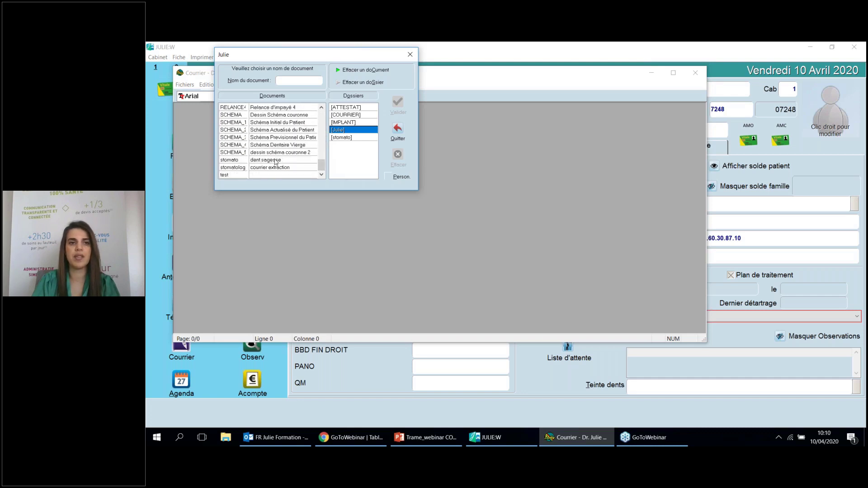
click(276, 162)
double_click(276, 162)
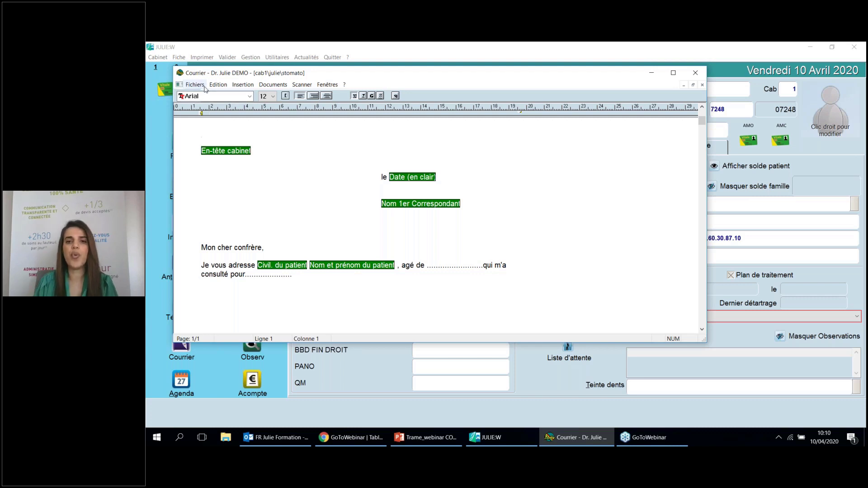
Browse the templates in the stomato folder without opening one, then bring up Sauver le modèle sous
click(203, 87)
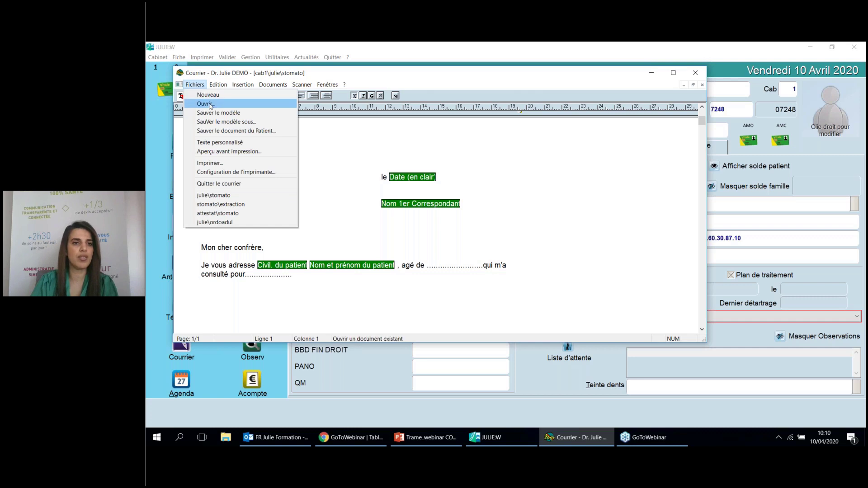
click(206, 104)
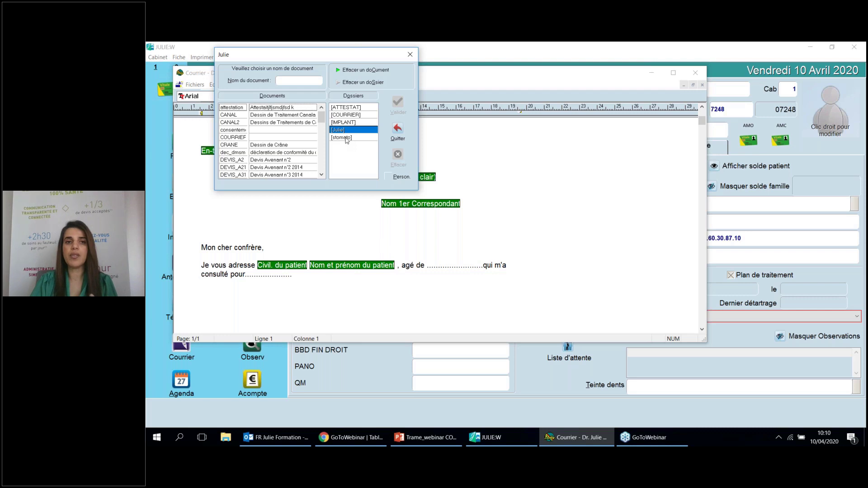
click(347, 139)
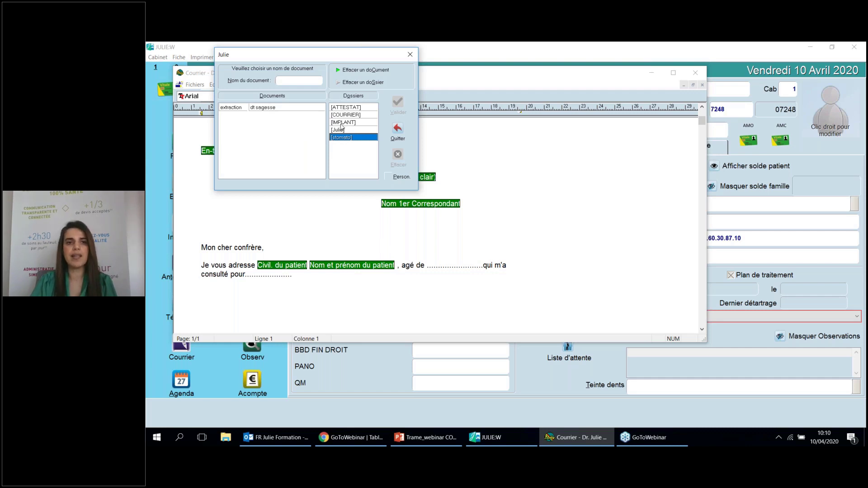
click(409, 55)
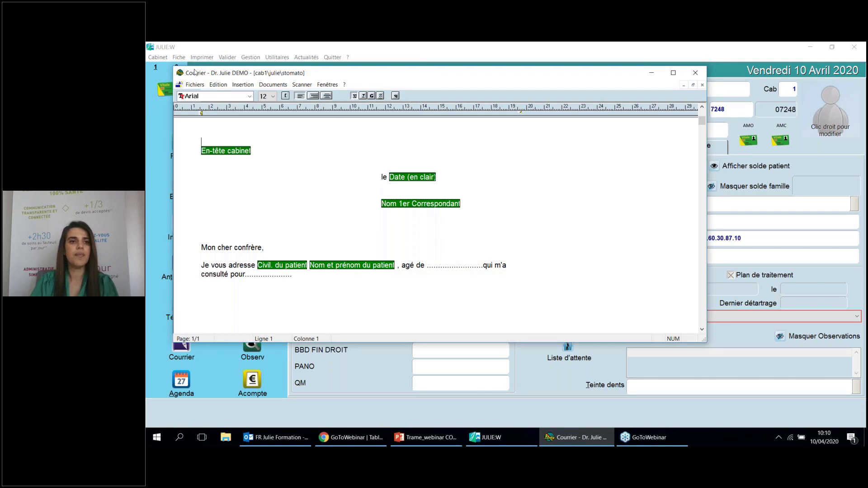
click(194, 85)
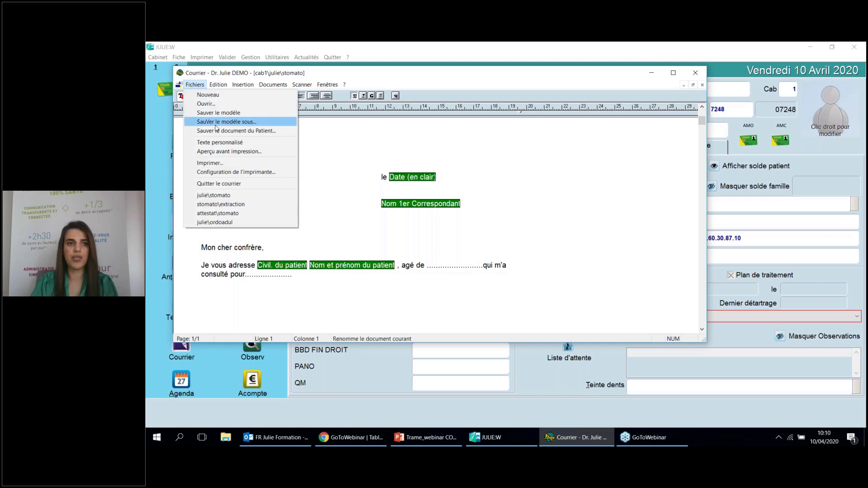
click(215, 125)
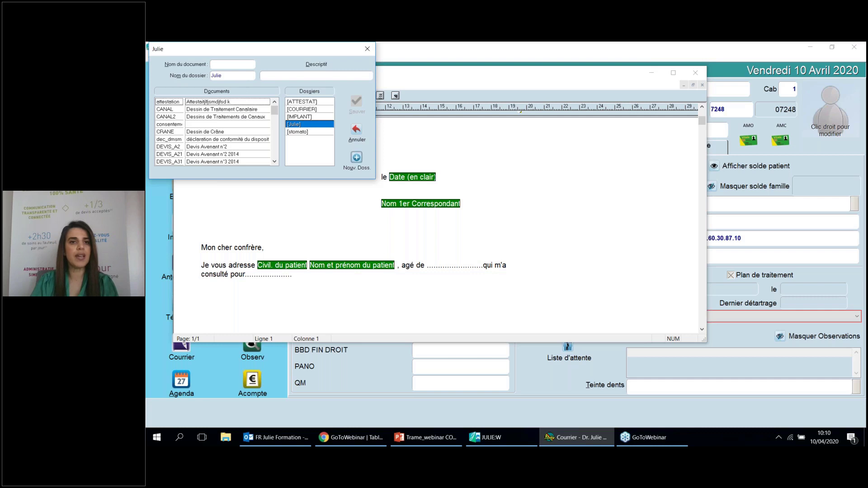
Create a new template folder named STOMATOL
click(357, 158)
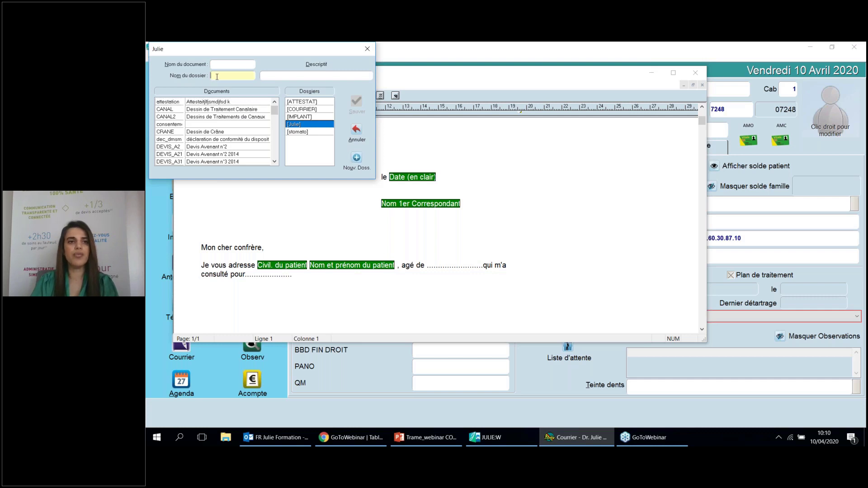
text(dt)
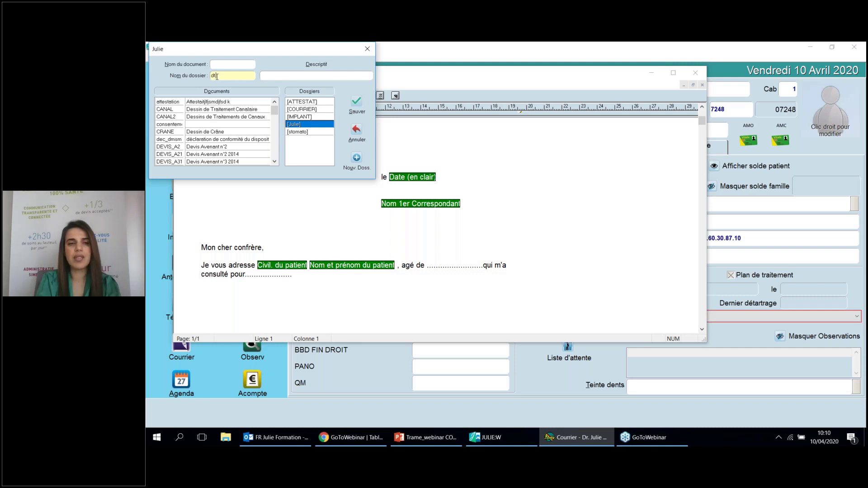
key(BackSpace)
key(BackSpace)
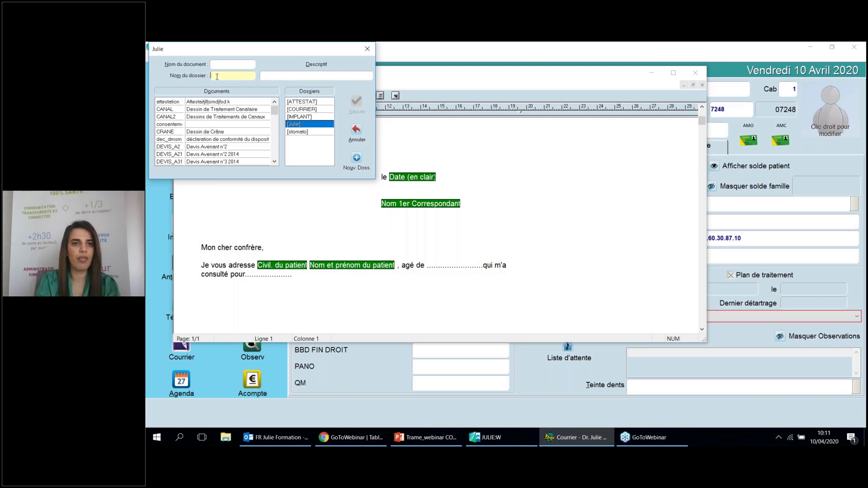
text(st)
key(BackSpace)
key(BackSpace)
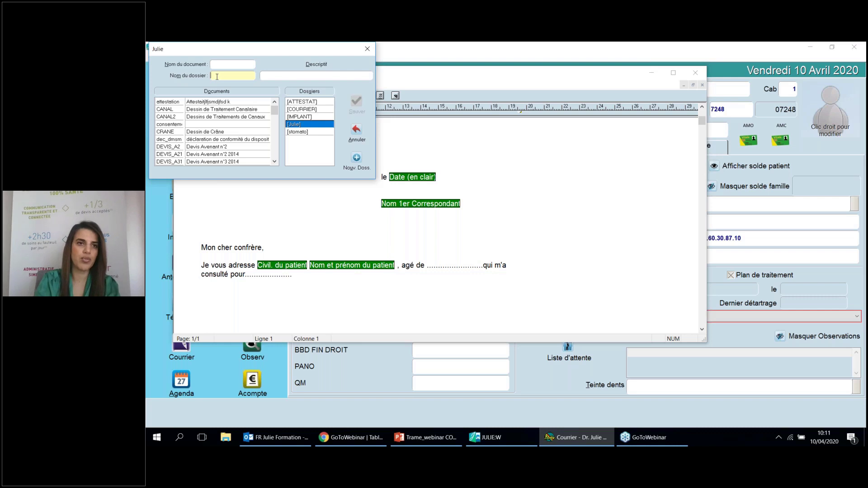
text(STOM)
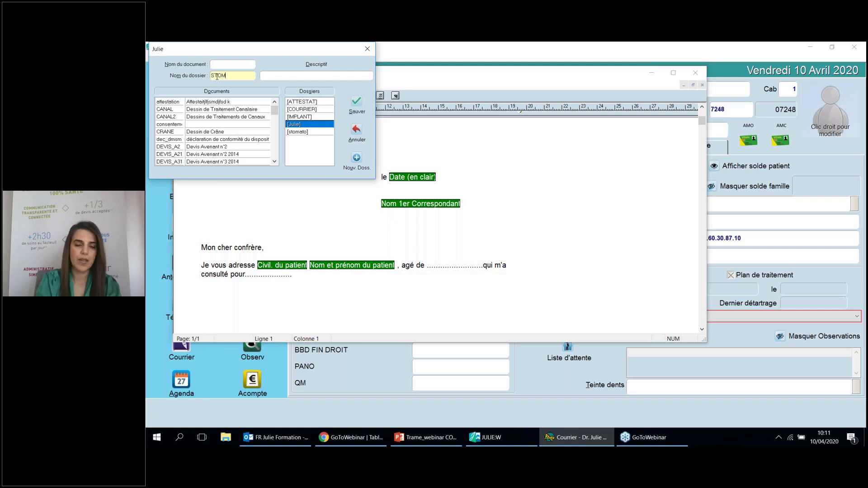
text(ATOO)
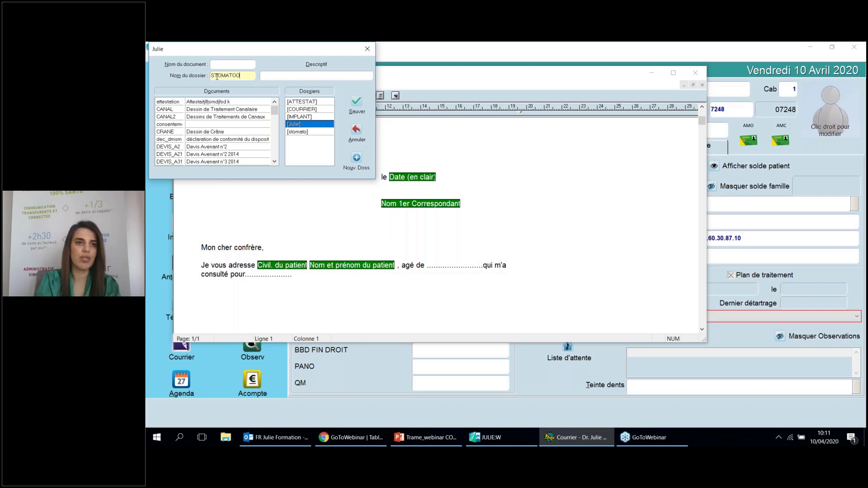
key(BackSpace)
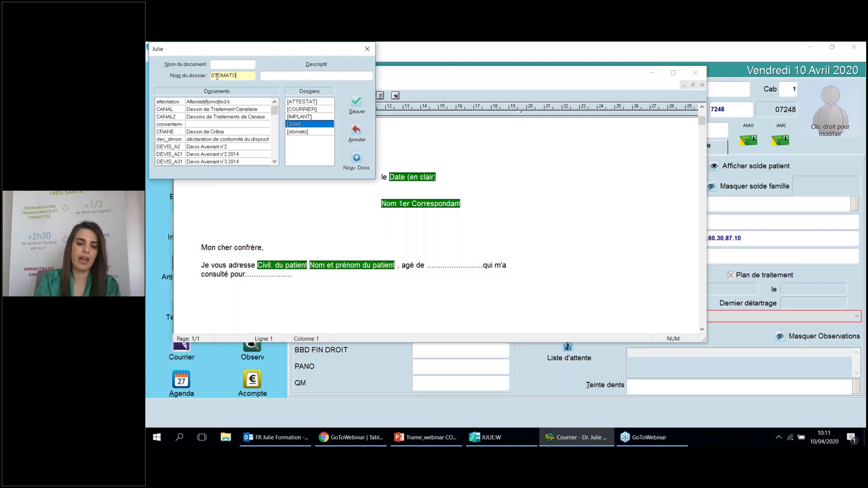
text(L)
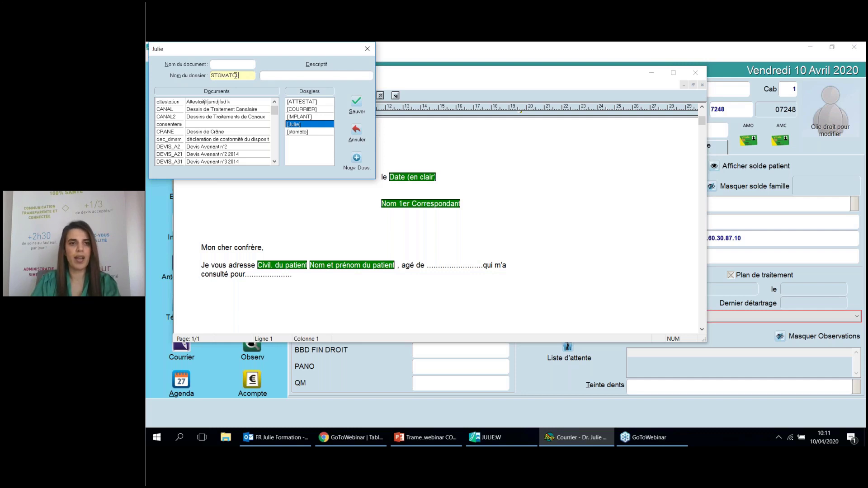
click(357, 109)
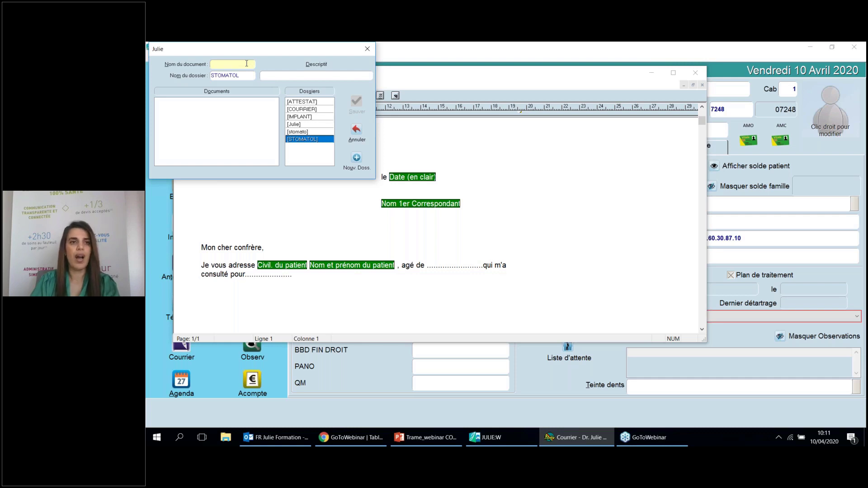
Rename the letter from DT SAGESSE to SAGESSE and save it in the STOMATOL folder
text(DT S)
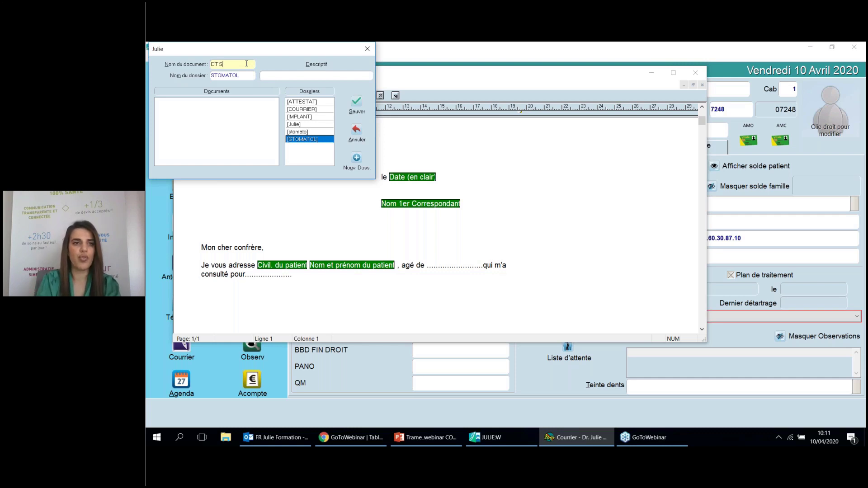
text(AGESSE)
click(263, 76)
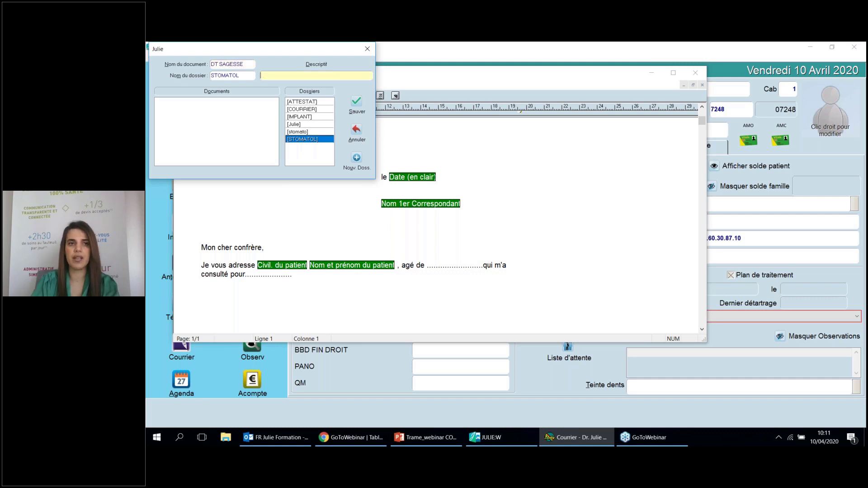
drag(252, 64, 181, 63)
text(D)
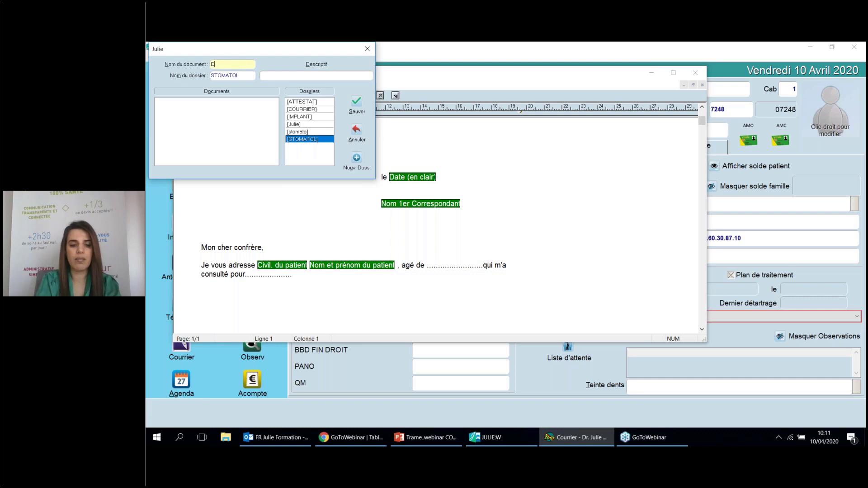
key(BackSpace)
text(SA)
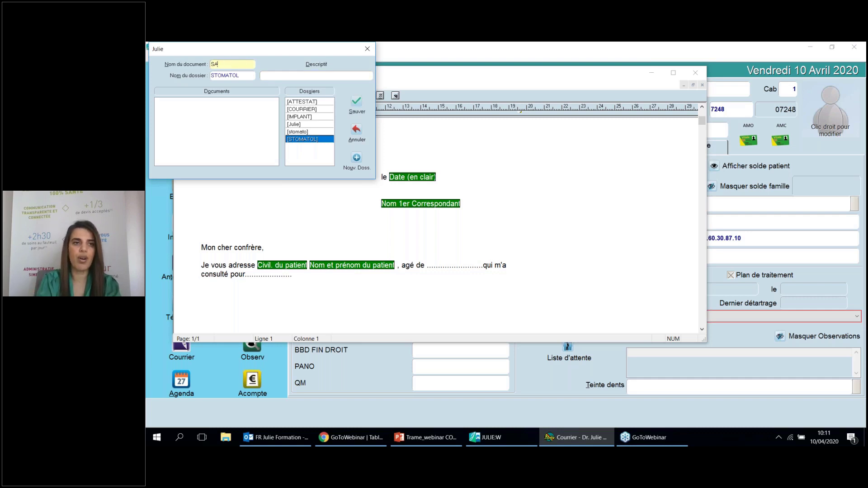
text(GESSE)
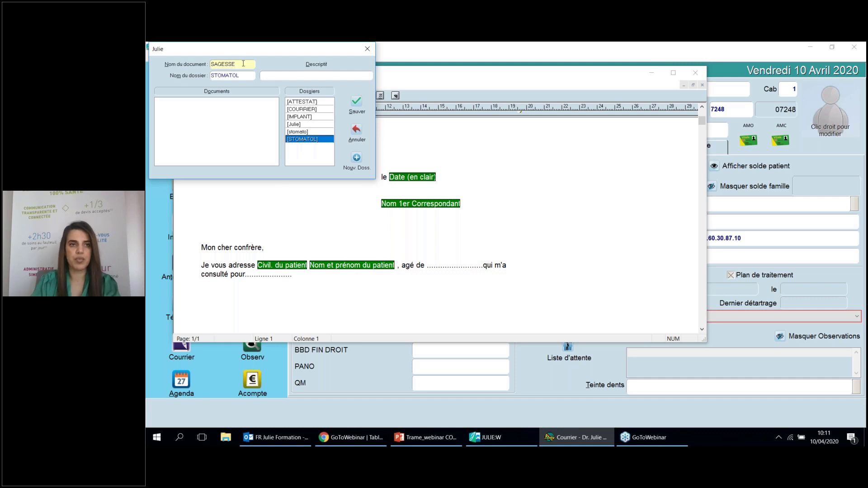
key(Tab)
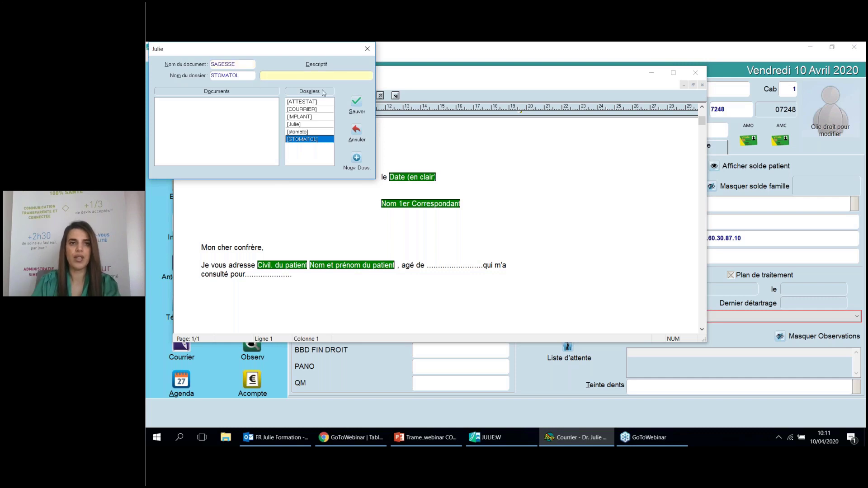
click(355, 102)
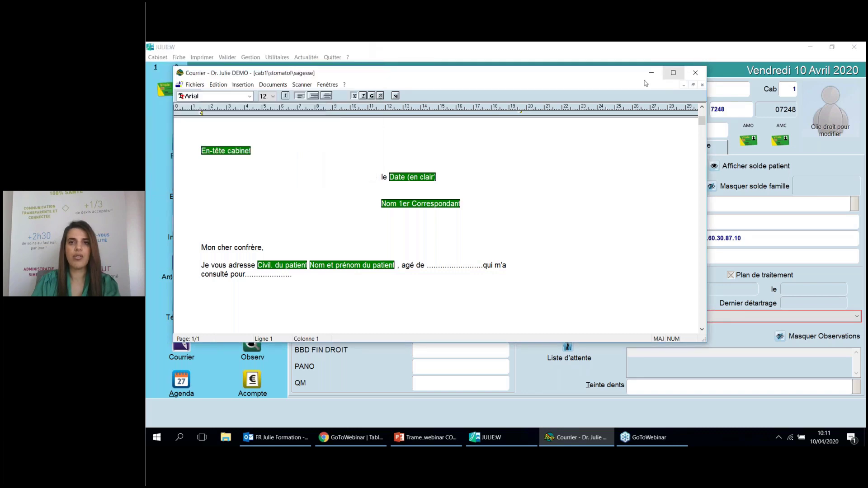
Close the letter, reopen the sagesse template from STOMATOL via Fichiers > Ouvrir, then close it
drag(564, 77, 513, 77)
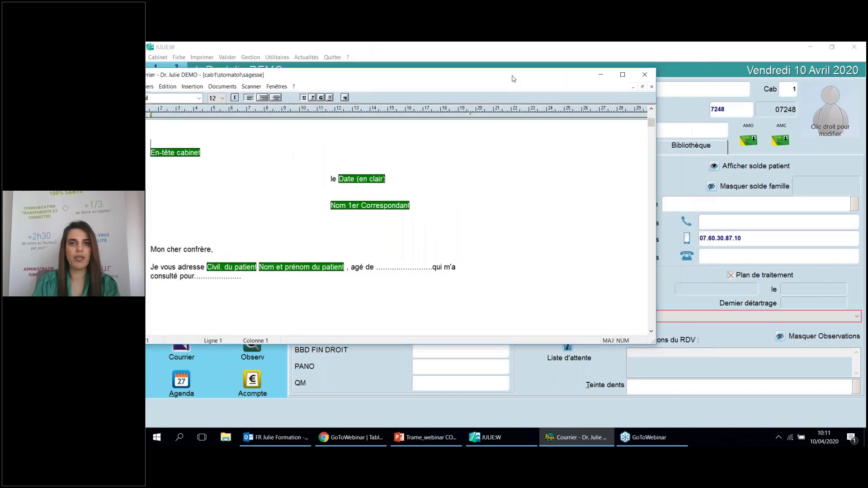
click(645, 72)
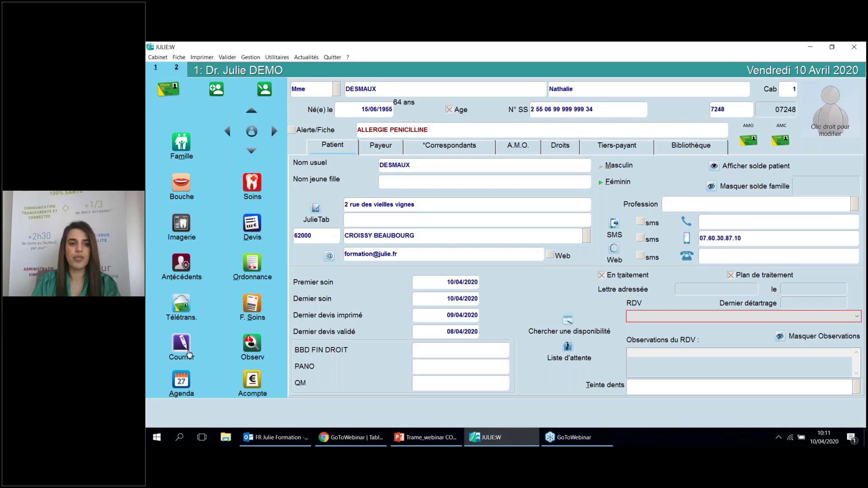
click(189, 354)
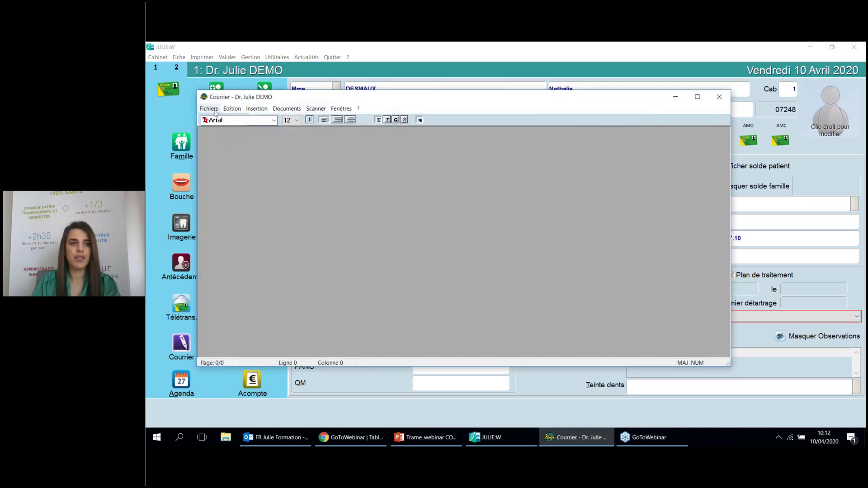
click(216, 113)
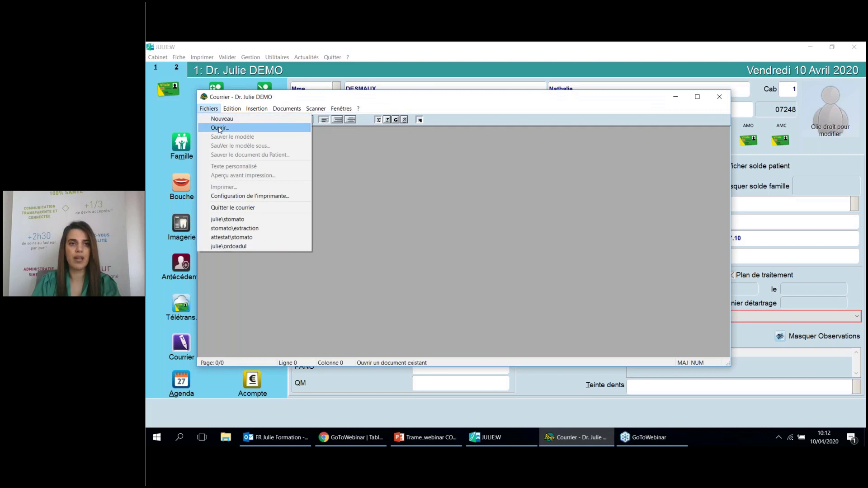
click(219, 128)
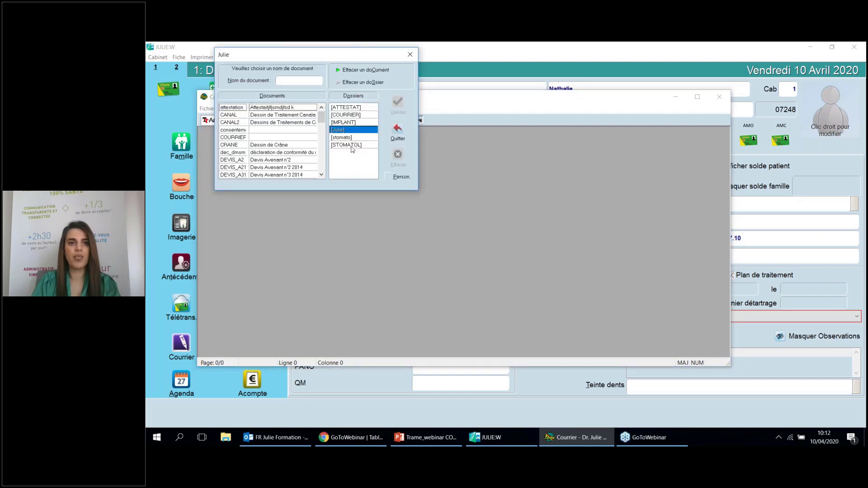
click(352, 145)
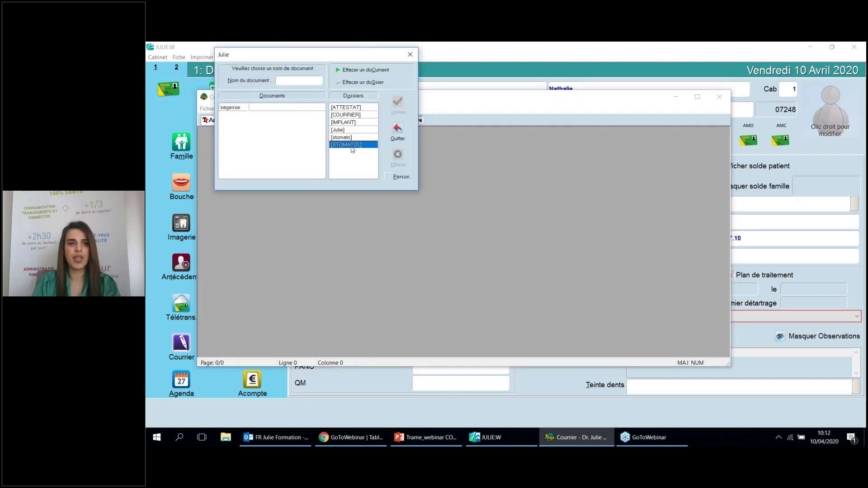
double_click(265, 110)
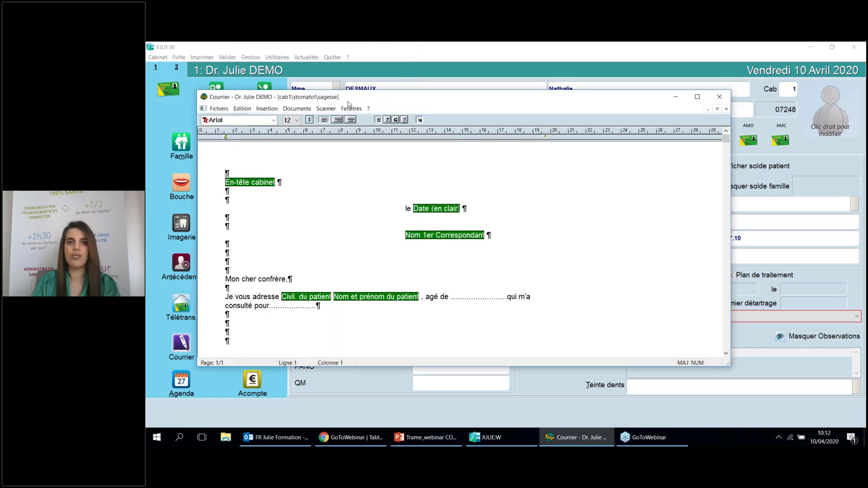
drag(348, 102, 303, 101)
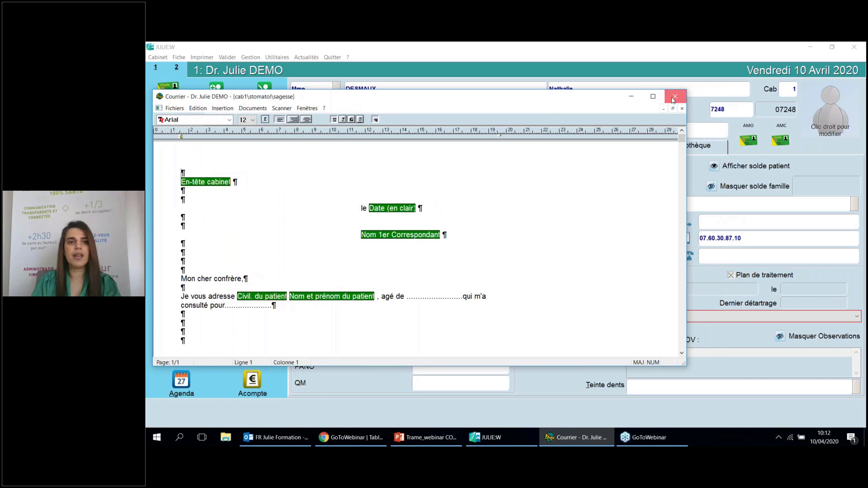
click(674, 98)
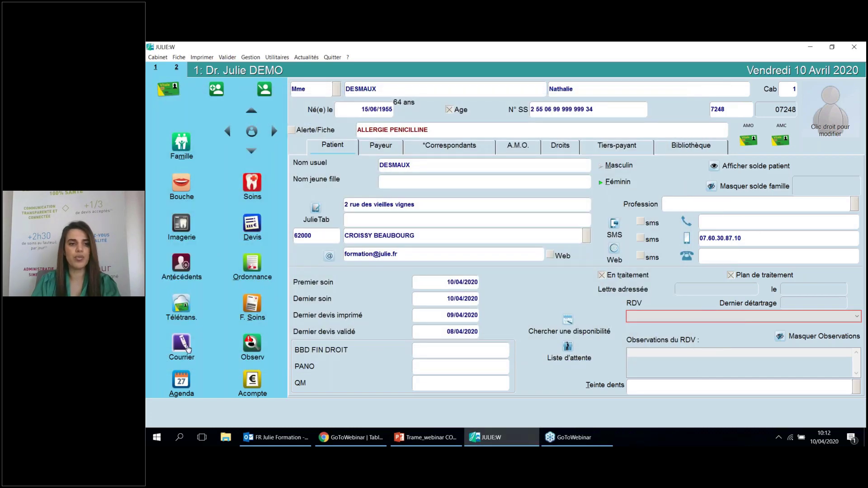
Open the extraction letter from the stomato folder and scroll down to its signature image
click(188, 346)
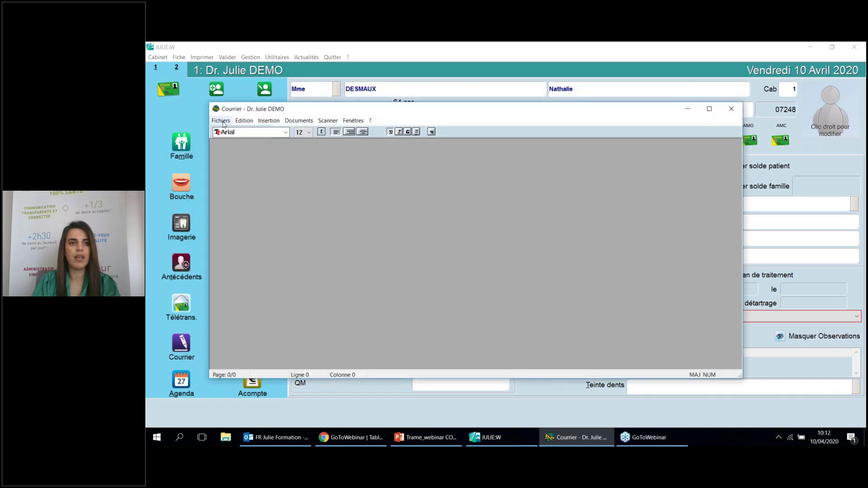
click(221, 121)
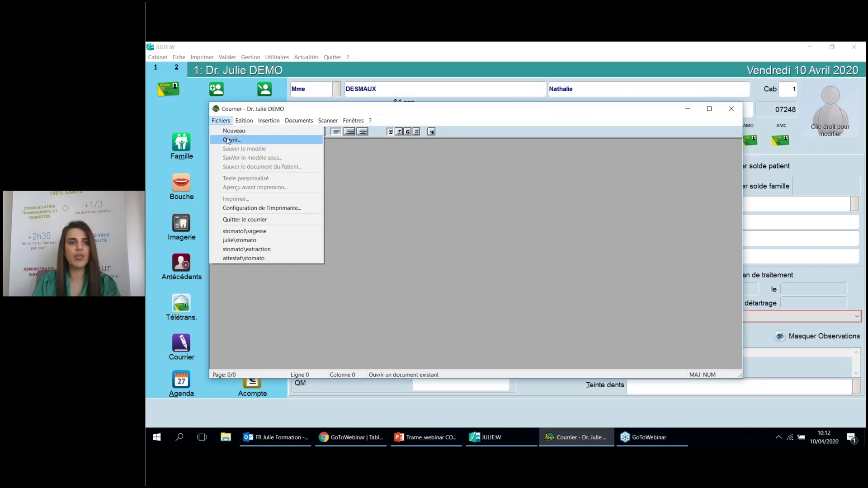
click(227, 140)
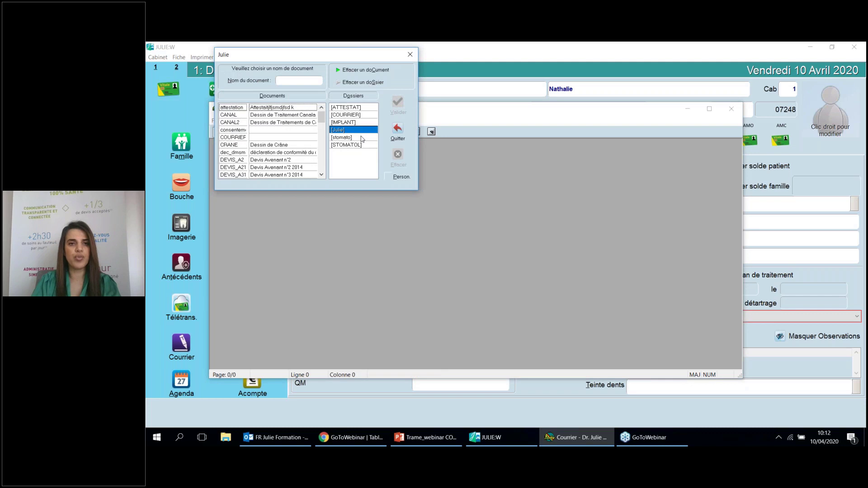
click(362, 137)
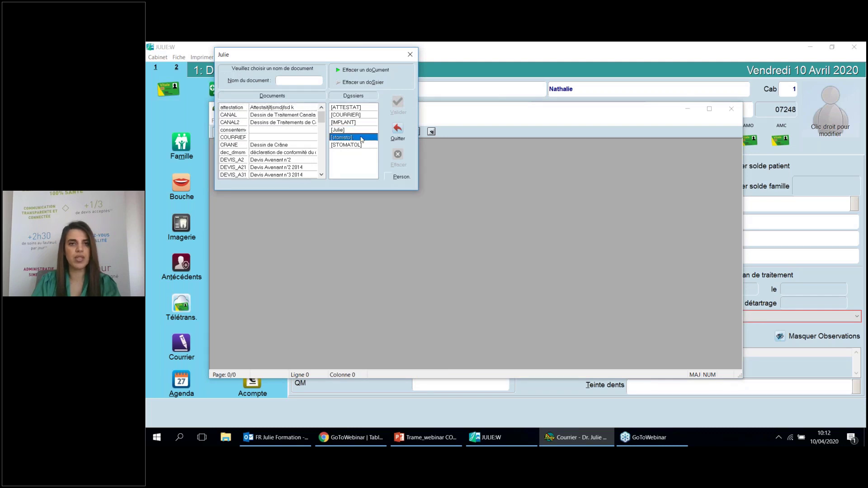
double_click(281, 110)
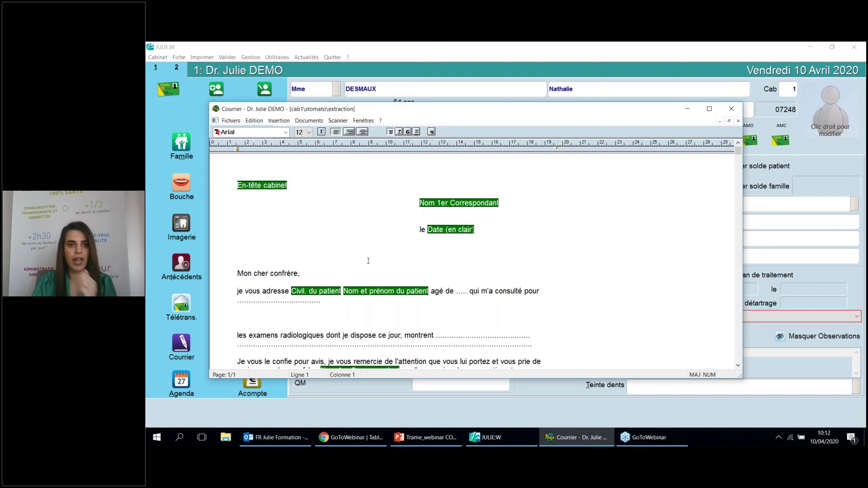
scroll(369, 258, down, 1)
scroll(357, 240, down, 1)
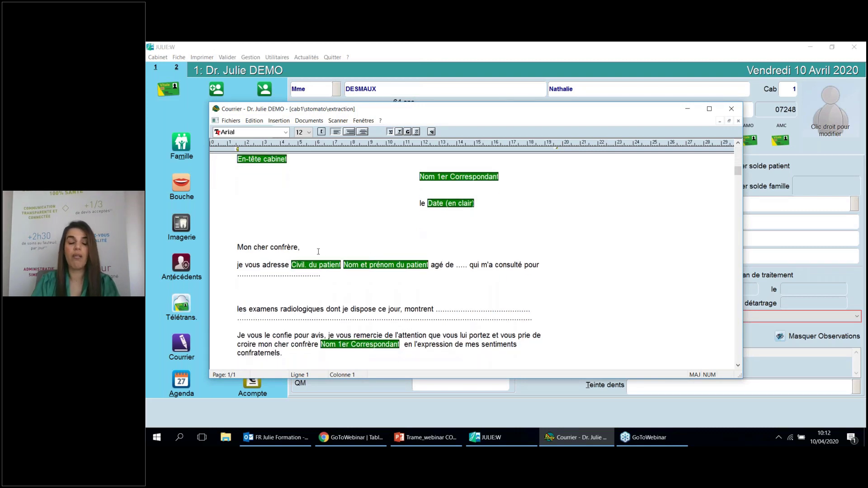
scroll(318, 251, down, 1)
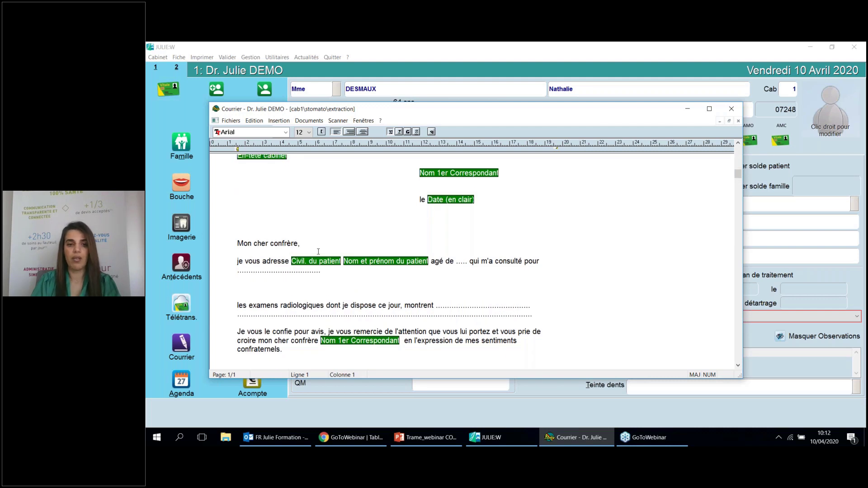
scroll(329, 302, down, 2)
scroll(451, 212, up, 6)
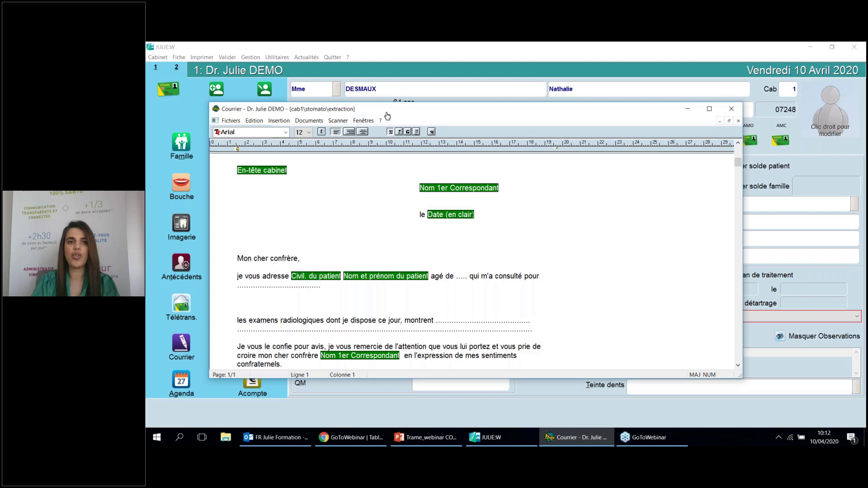
scroll(477, 303, down, 5)
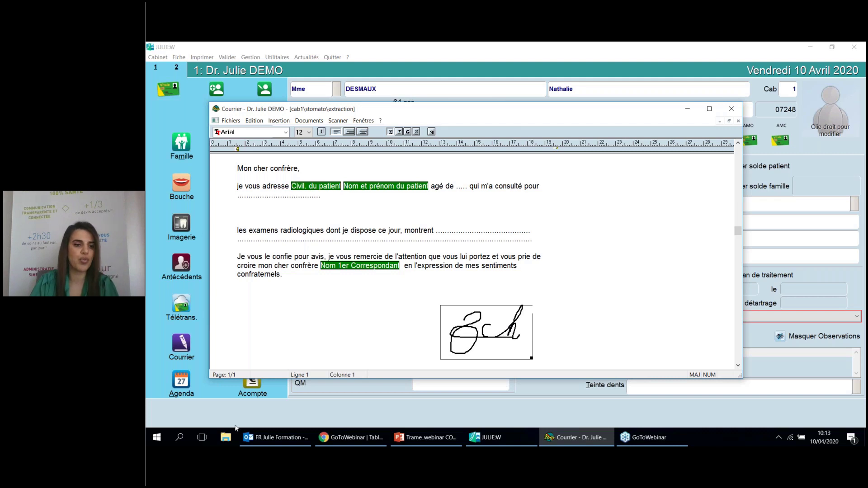
Launch Paint by searching PAI in the Start menu
click(165, 441)
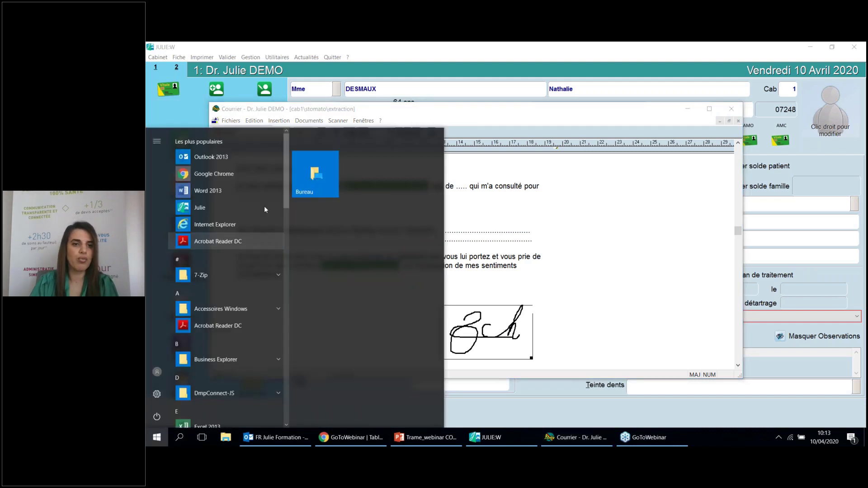
text(PAI)
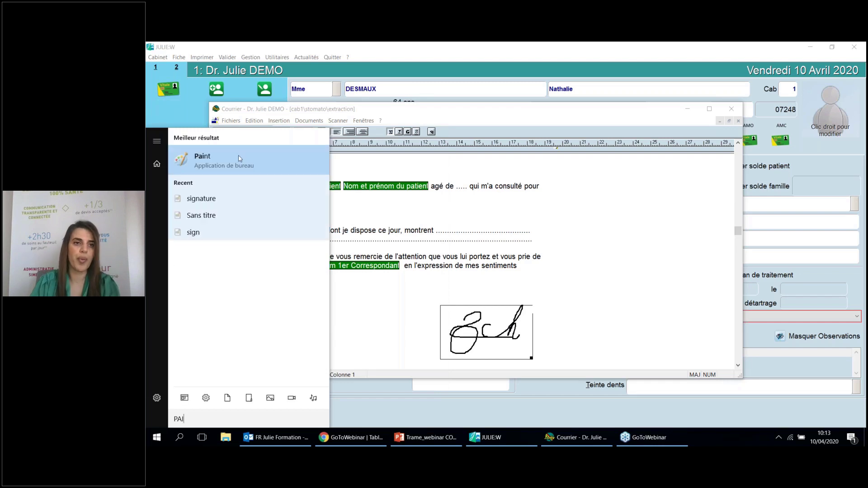
click(263, 157)
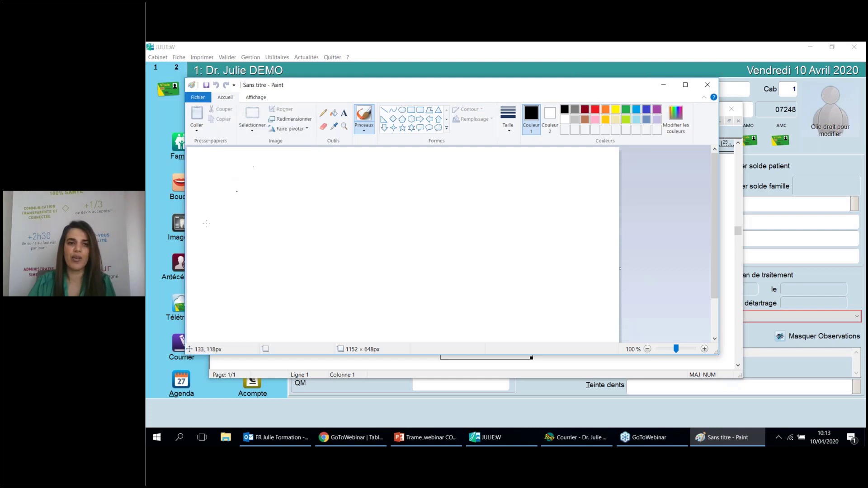
Draw a handwritten signature with the pencil at the third line thickness
click(324, 113)
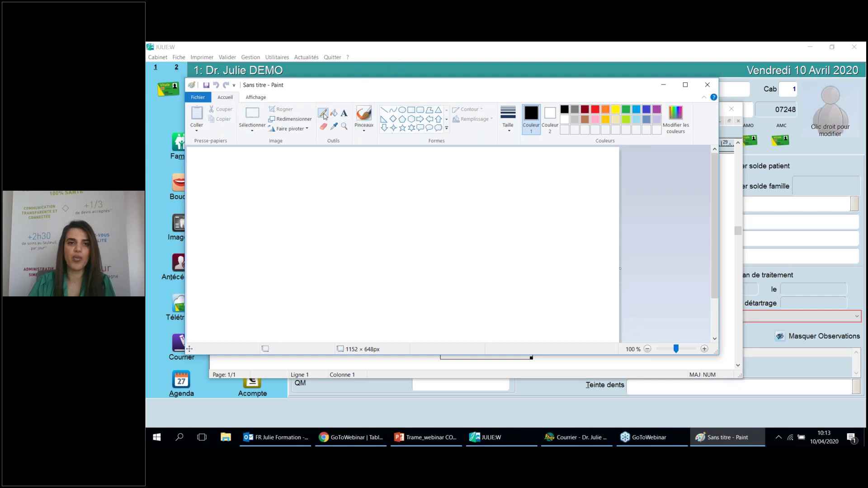
click(515, 132)
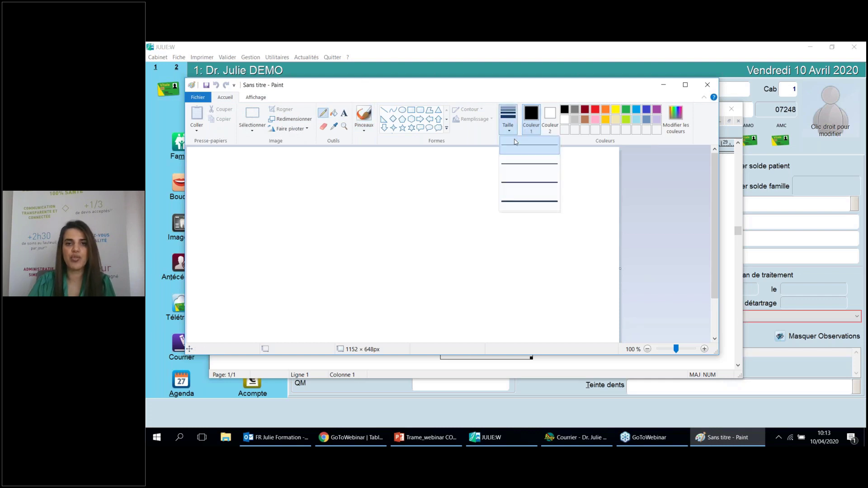
click(514, 185)
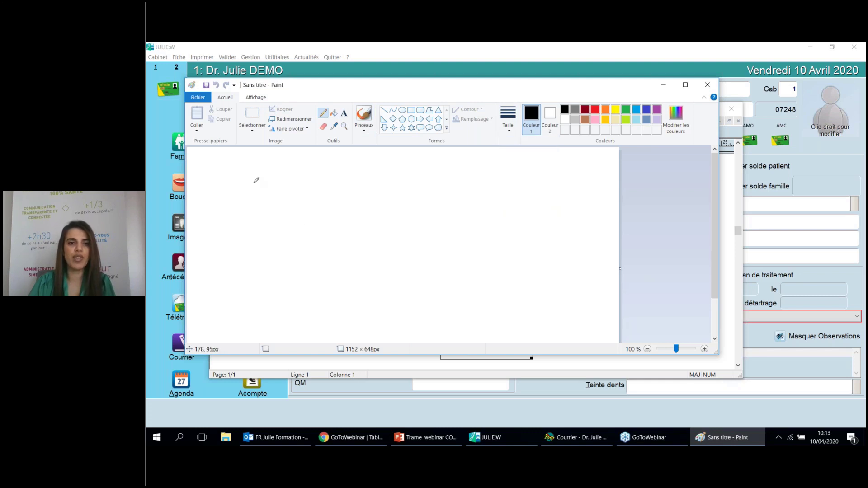
drag(254, 182, 302, 184)
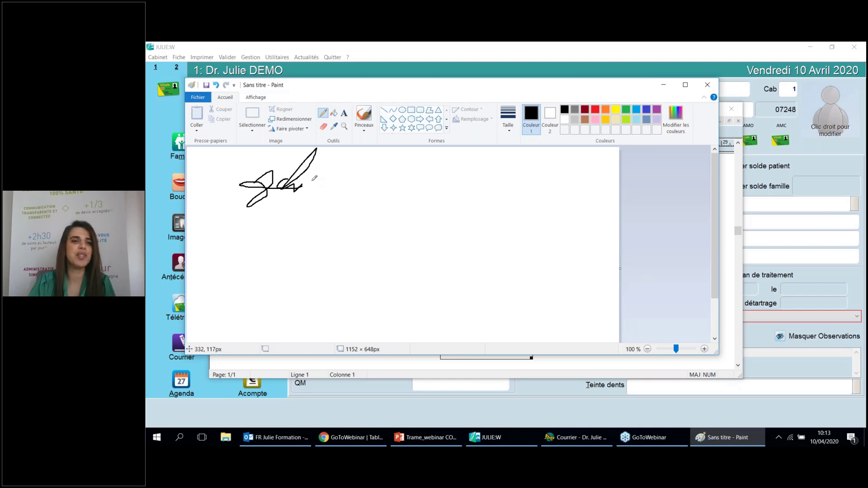
Crop the canvas to the signature, leaving 236 × 163 px
click(255, 113)
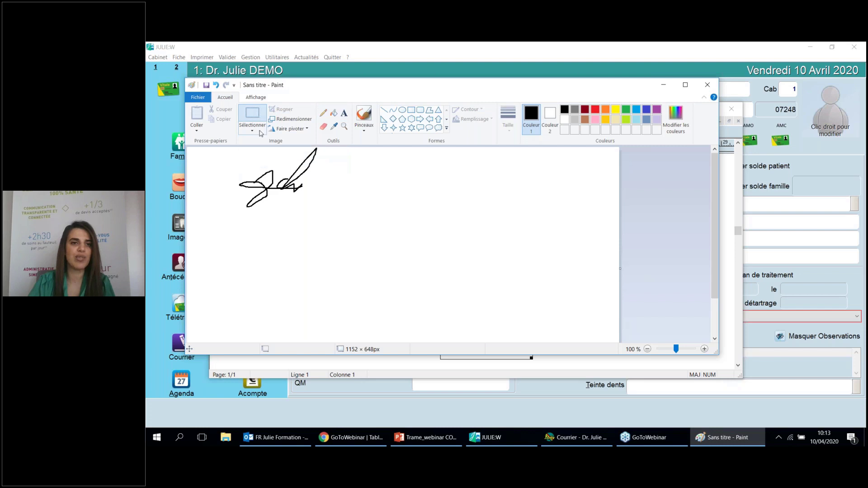
mouse_move(232, 151)
mouse_down()
mouse_move(320, 181)
mouse_move(321, 212)
mouse_up()
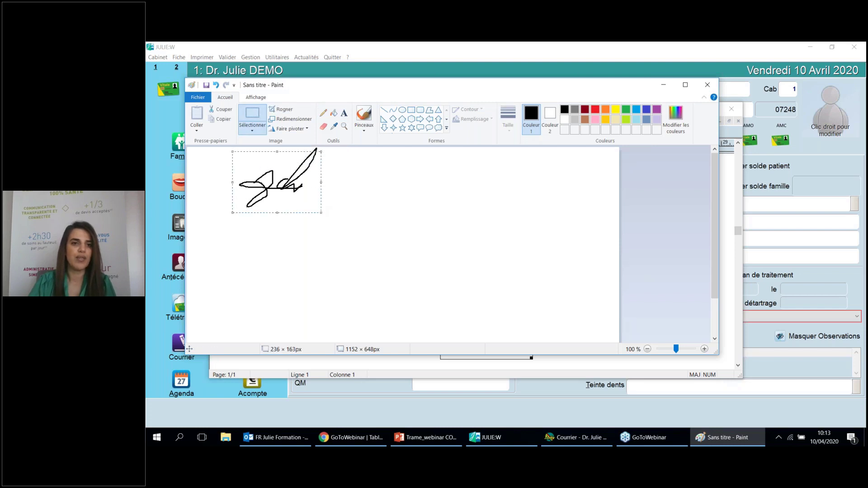
click(287, 110)
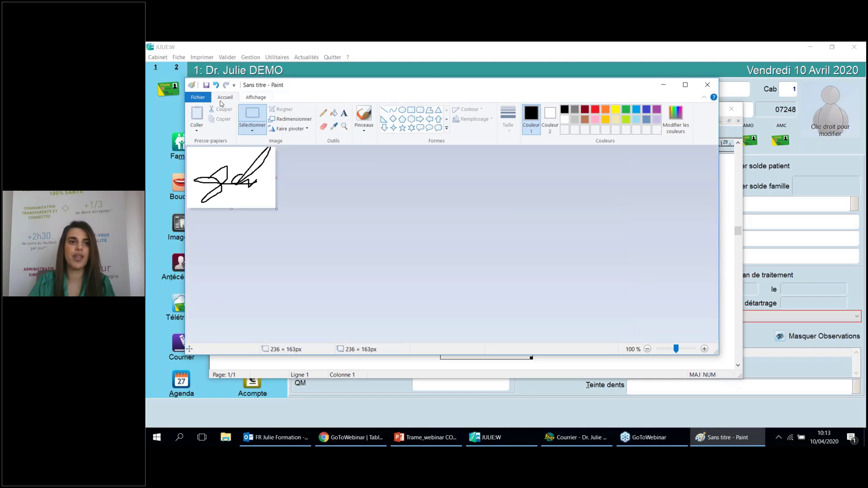
click(207, 98)
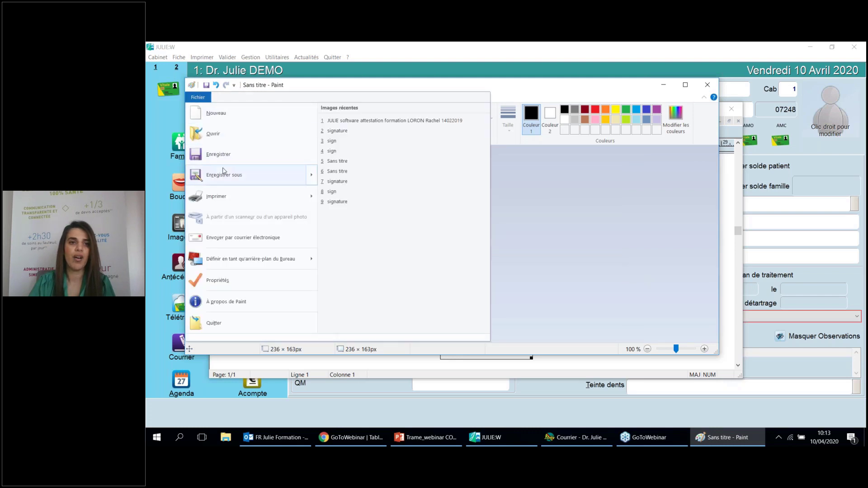
mouse_move(226, 173)
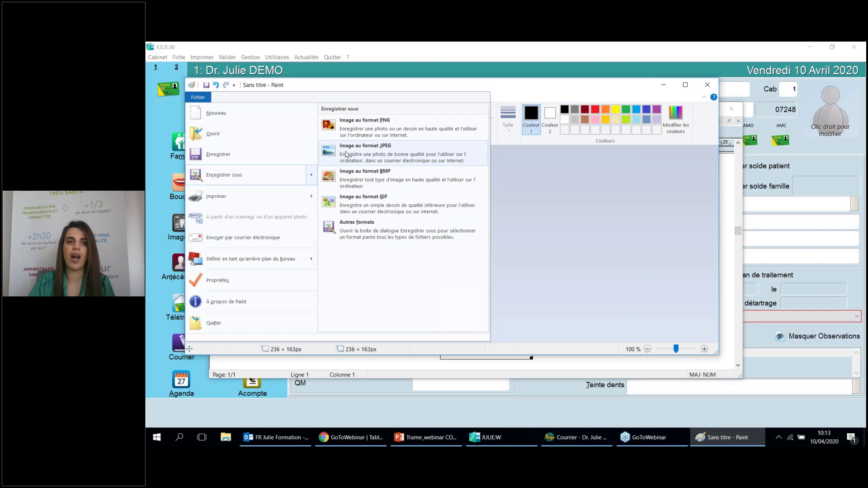
click(346, 154)
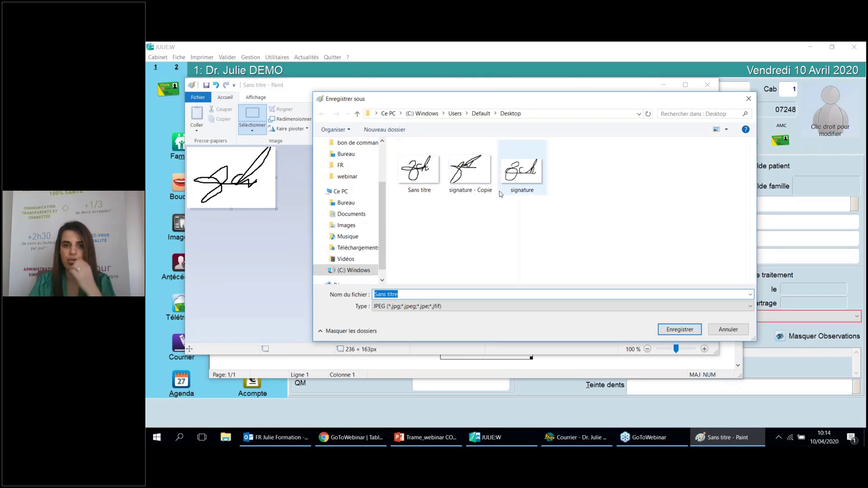
click(577, 177)
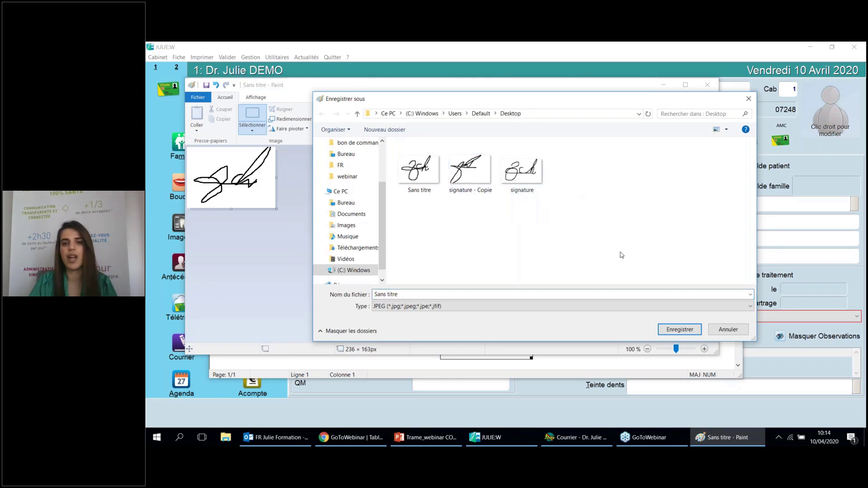
click(677, 330)
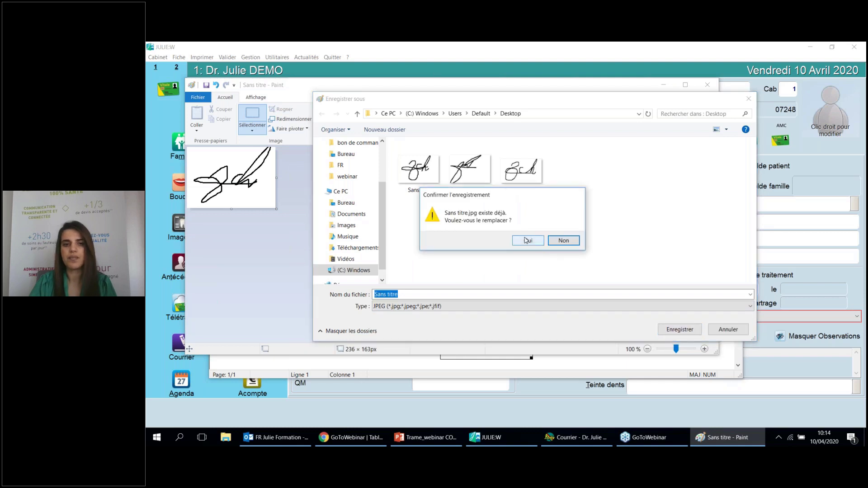
click(562, 241)
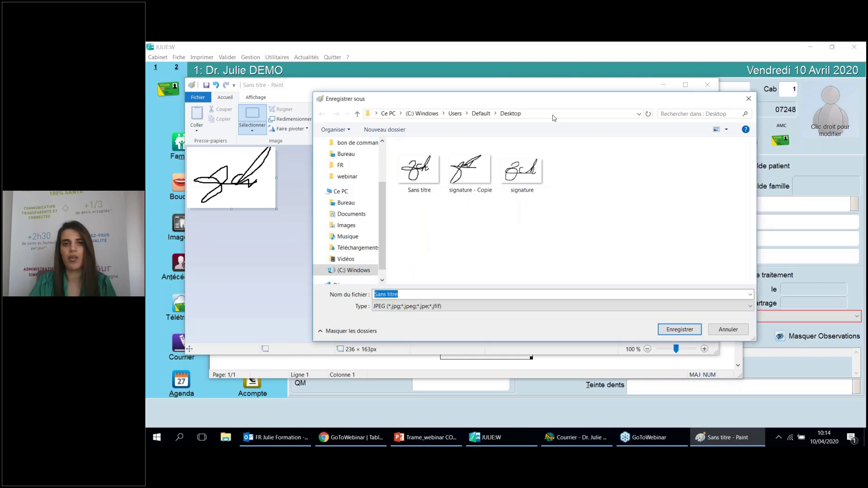
drag(558, 101, 463, 95)
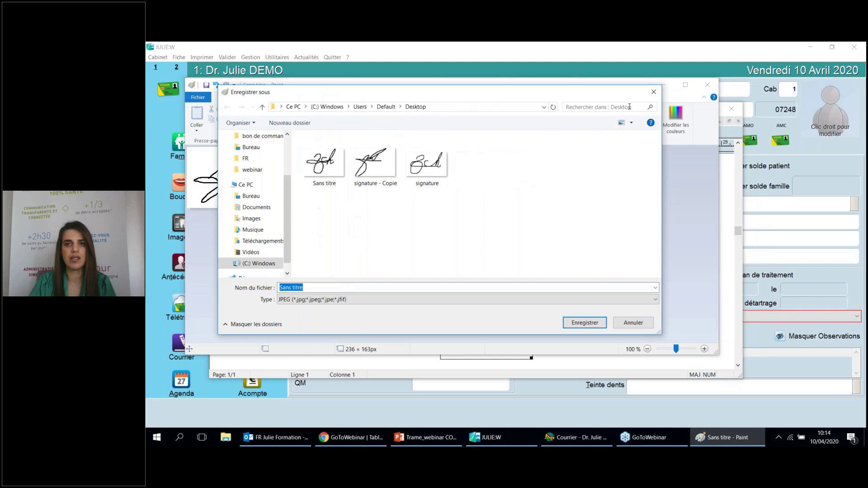
click(653, 92)
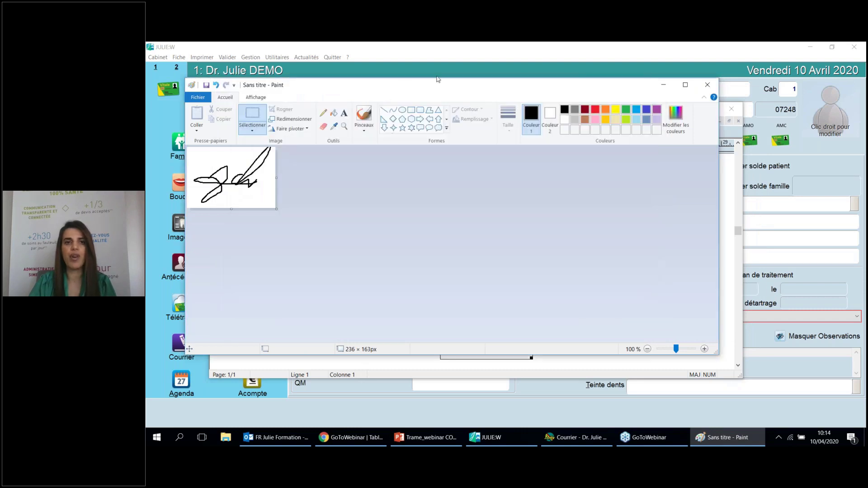
drag(416, 91, 345, 90)
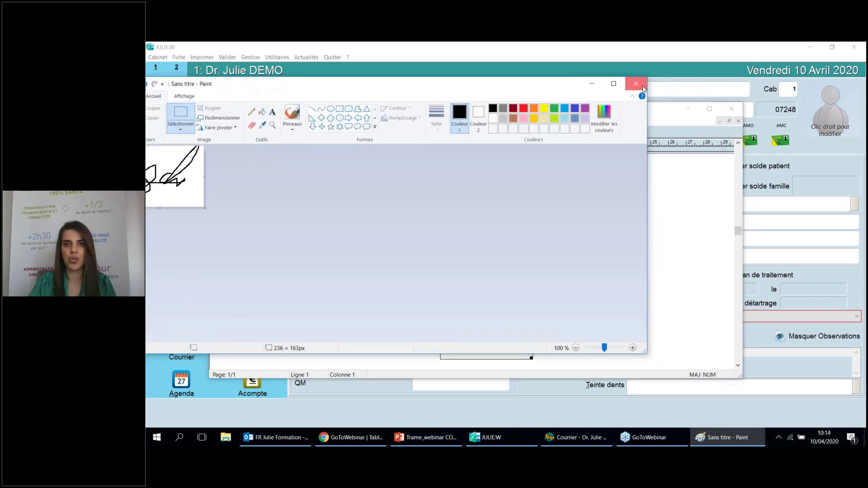
Close Paint without saving, delete the old signature image, and add an indented empty line
click(635, 84)
click(403, 226)
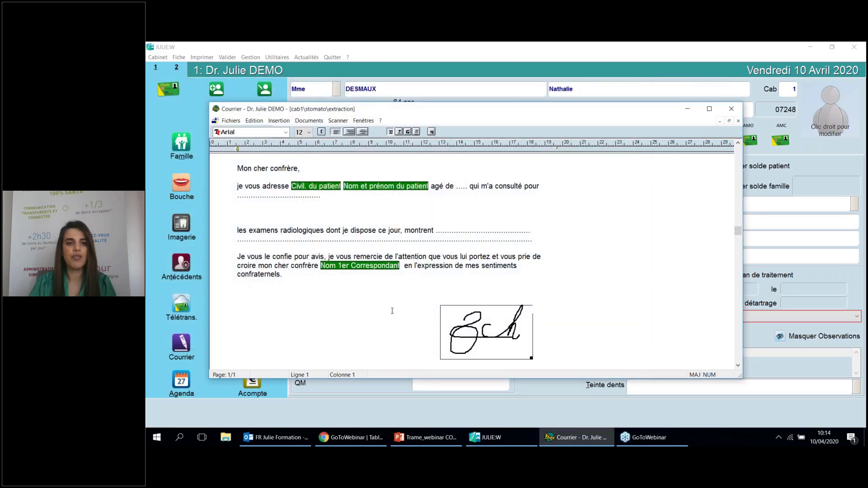
click(272, 311)
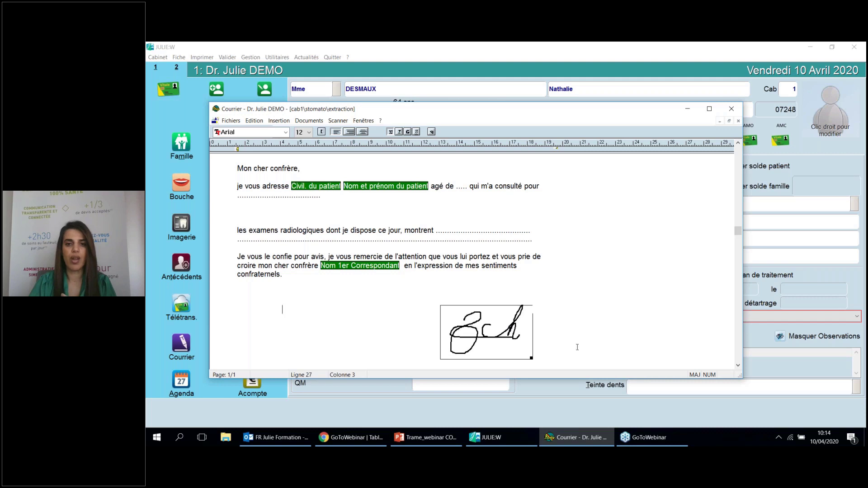
click(491, 339)
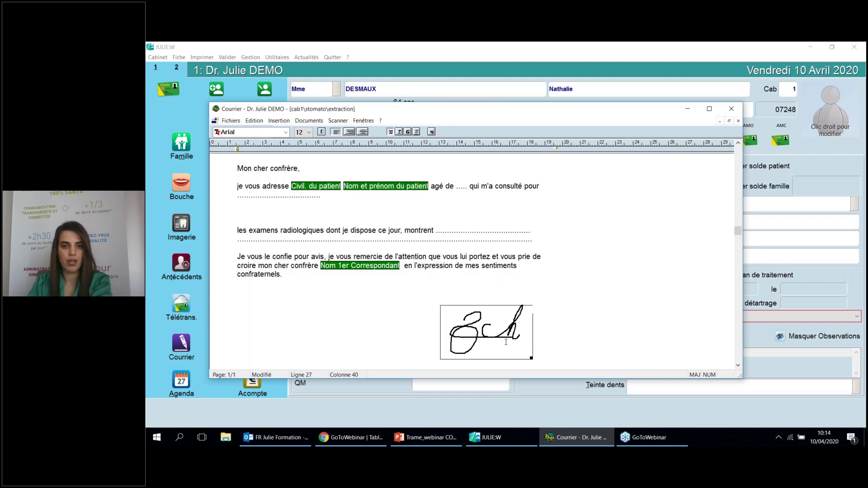
key(shift+Home)
key(Delete)
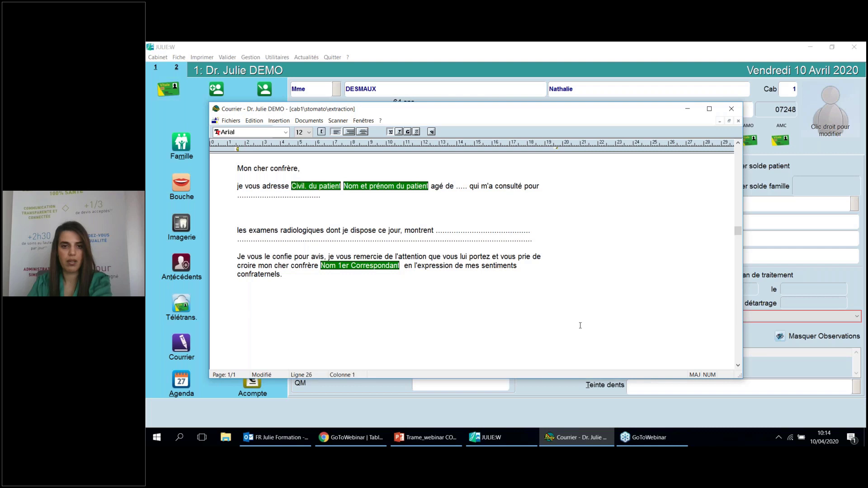
key(Return)
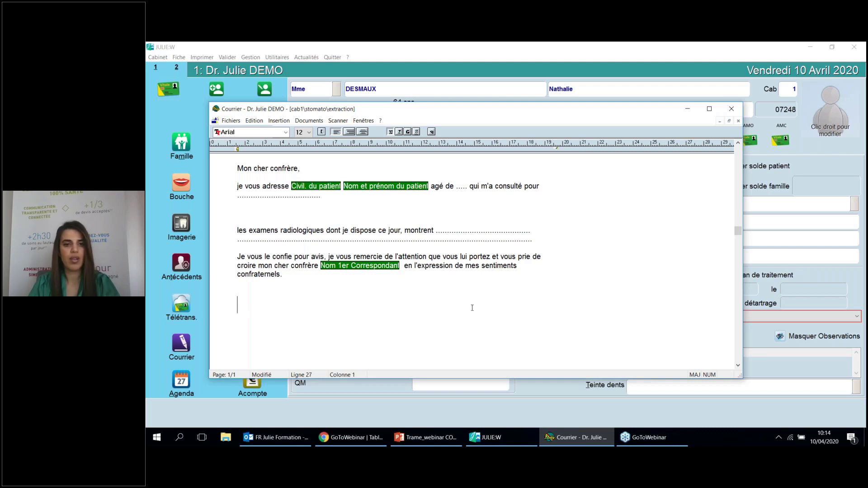
key(Tab)
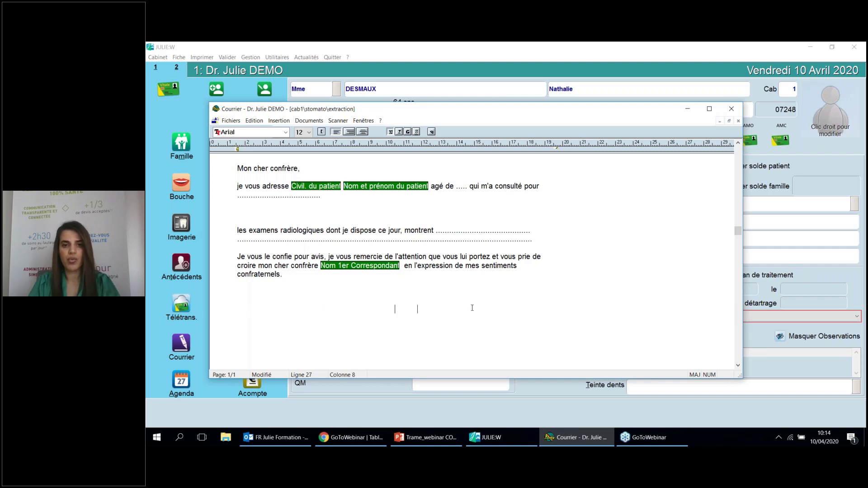
key(Tab)
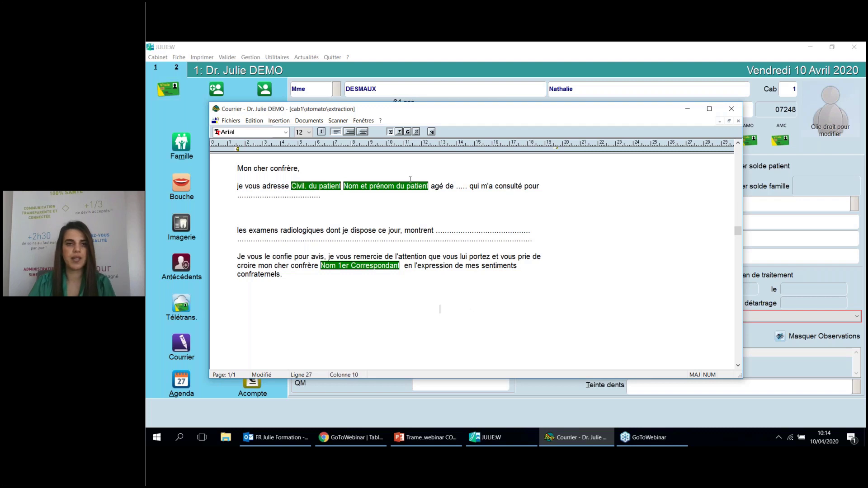
Insert the Desktop image Sans titre below the closing 'confraternels.' paragraph via Insertion > Images
click(284, 124)
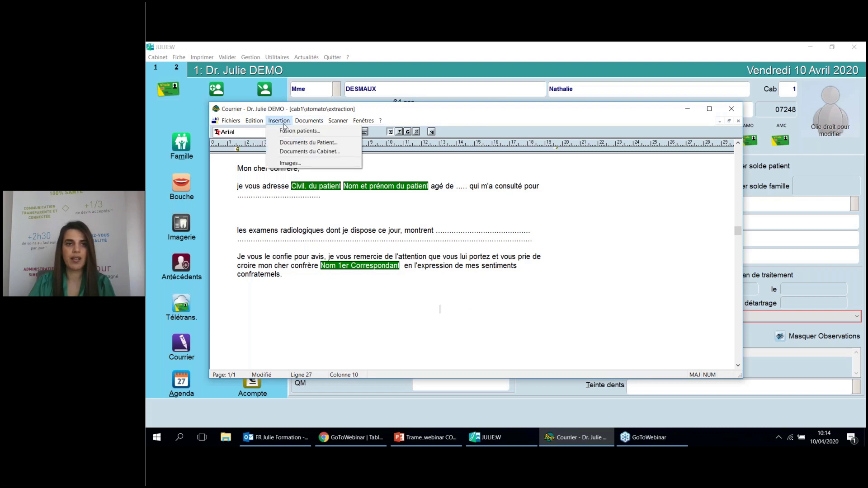
click(291, 163)
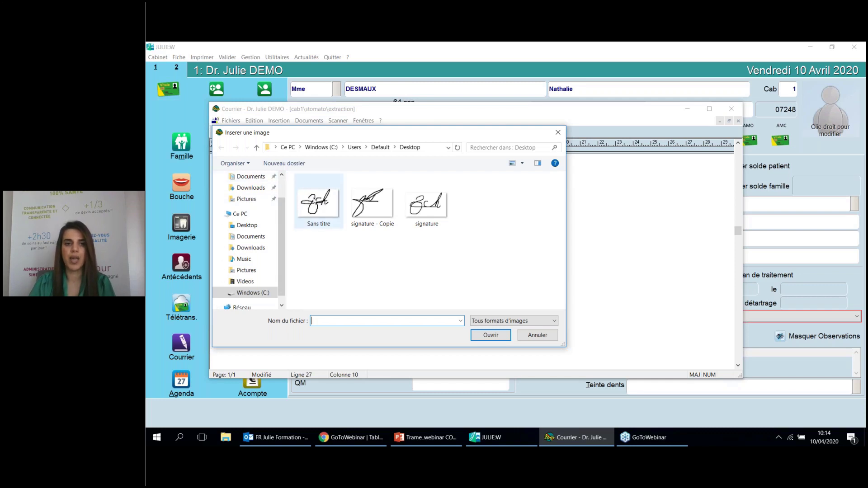
click(315, 202)
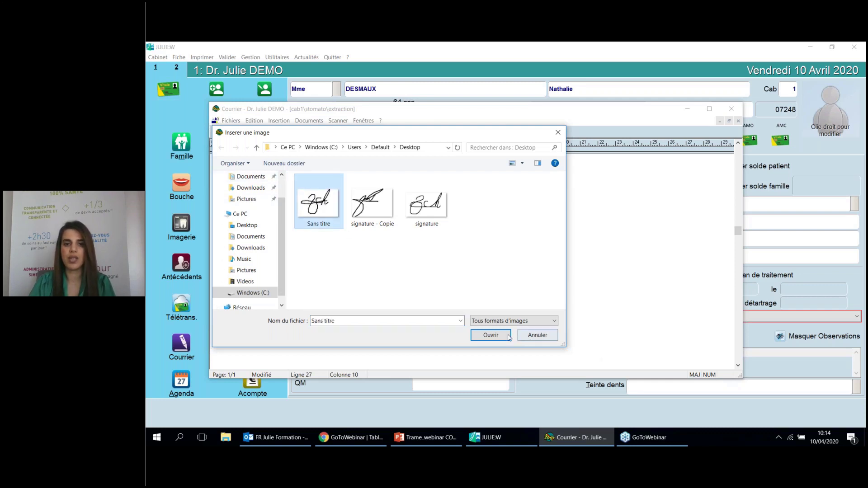
click(490, 335)
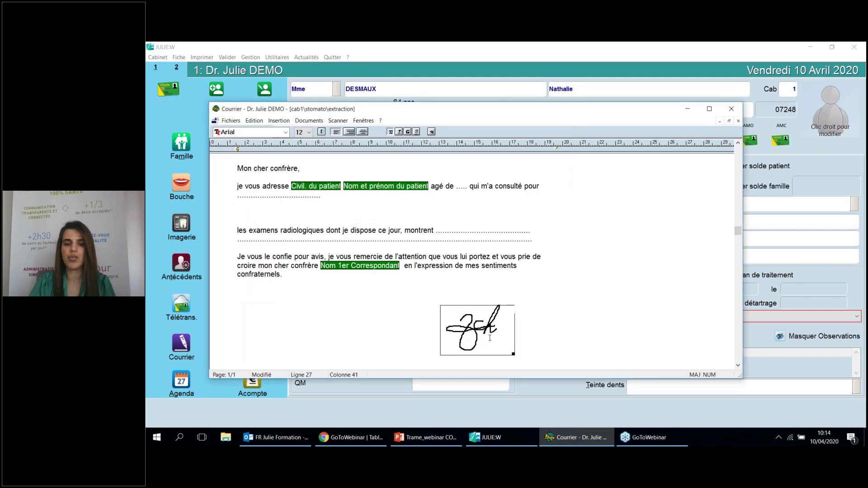
Save the letter template, then bring up the Julie - Impression print dialog
click(231, 120)
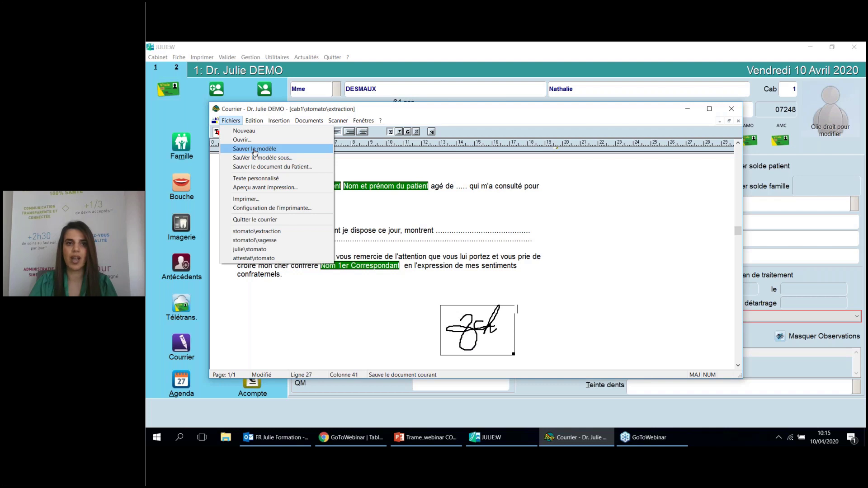
click(254, 149)
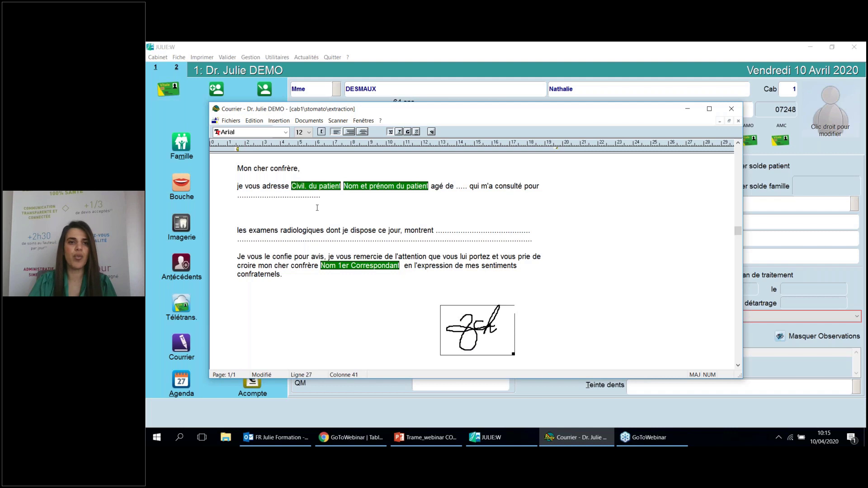
click(231, 121)
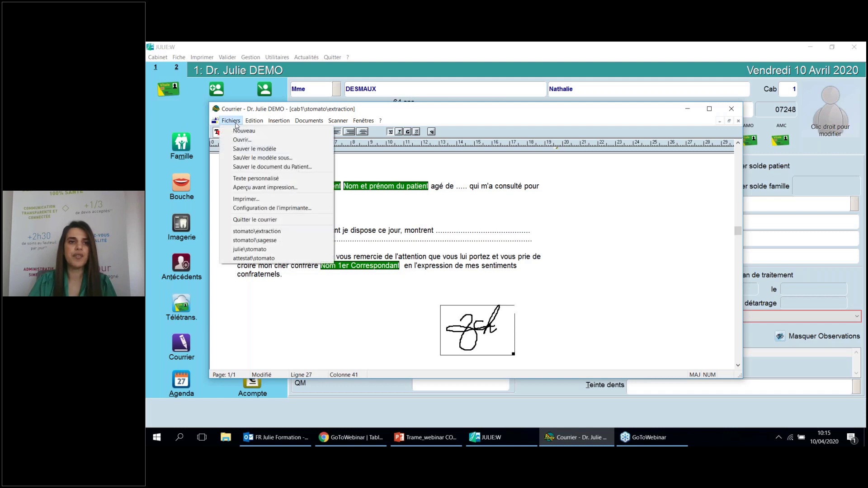
click(247, 199)
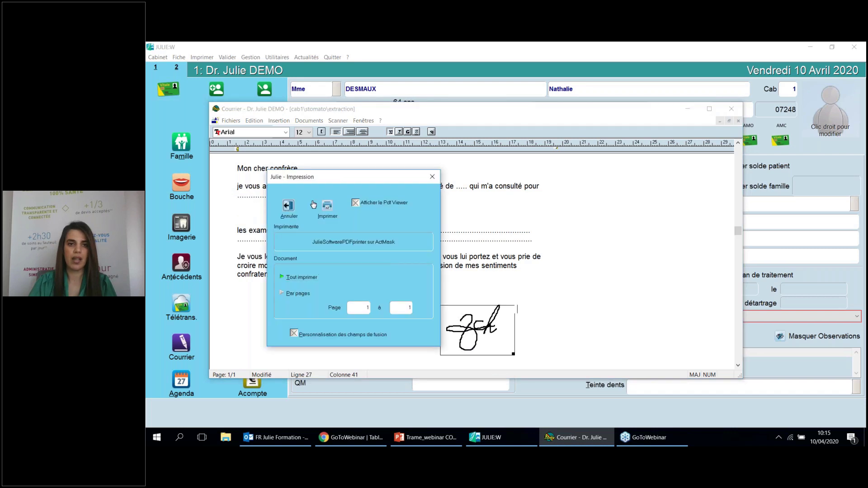
Print the letter to PDF without adding it to the patient's documents, dismissing the error
click(327, 207)
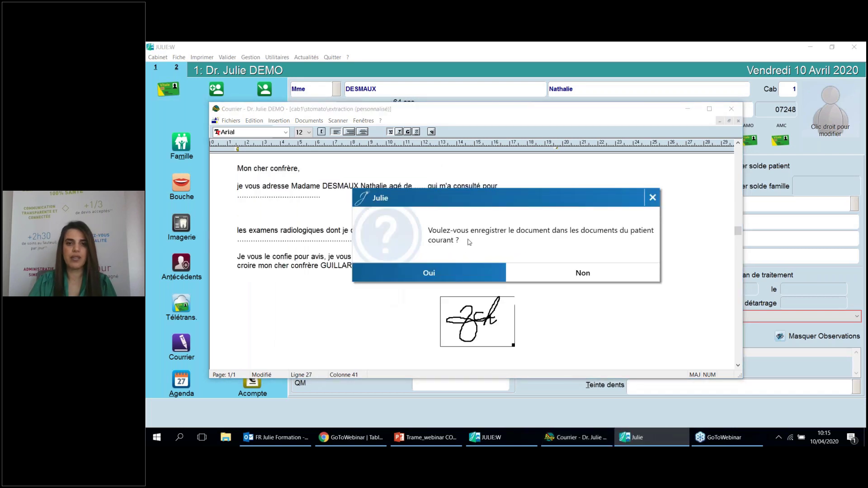
click(544, 268)
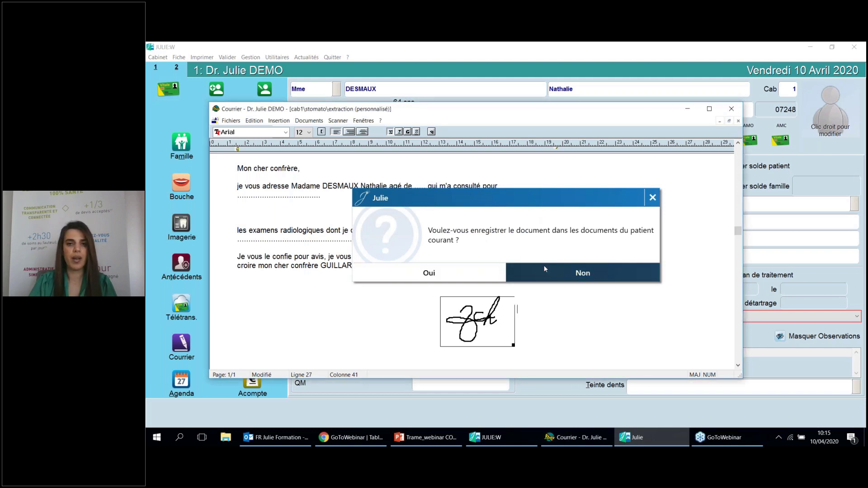
click(542, 266)
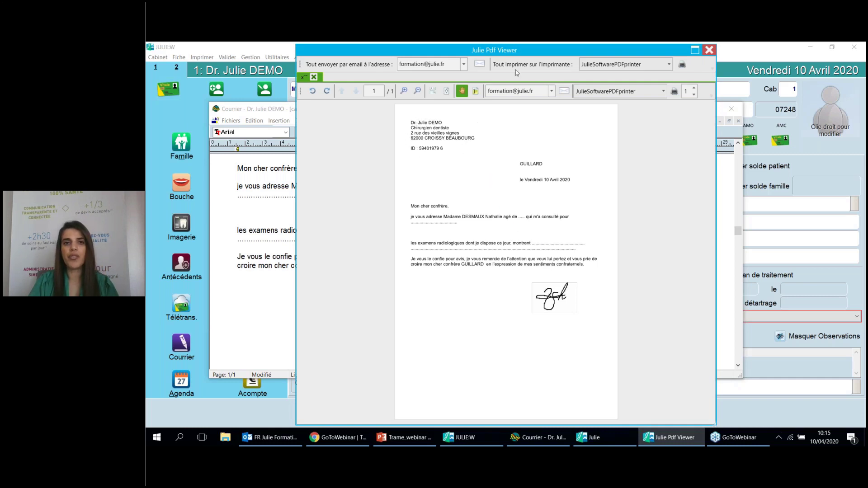
Maximise the referral letter preview in Julie Pdf Viewer, review it, and close it
drag(537, 50, 479, 53)
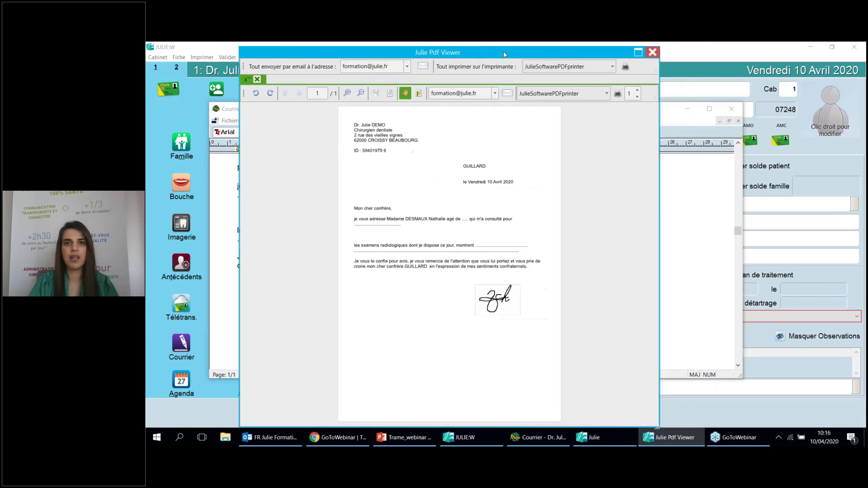
click(643, 53)
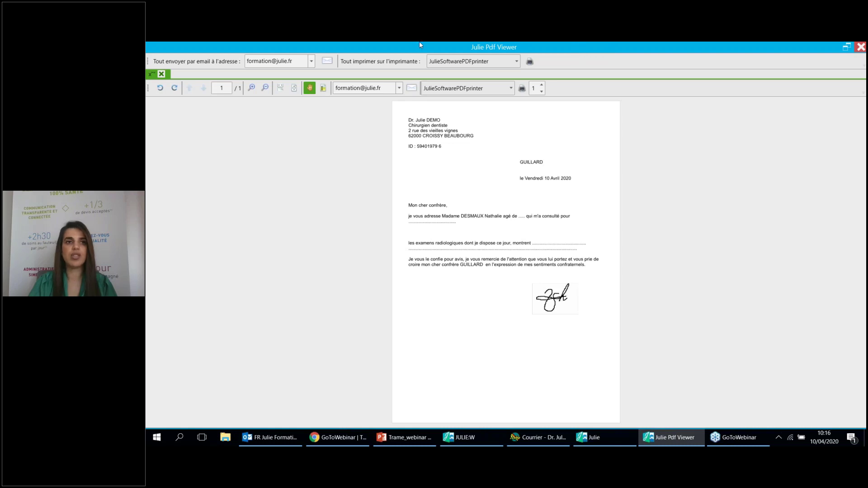
click(860, 48)
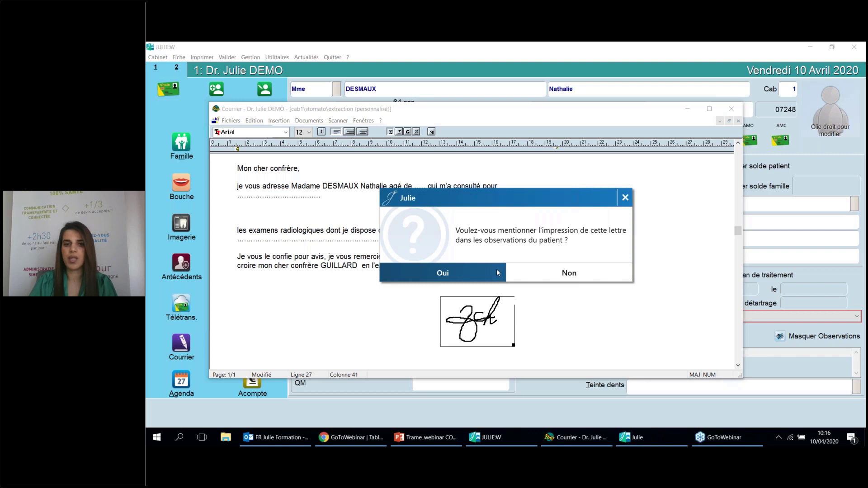
Accept noting the printing in the patient's observations and close the Courrier letter
click(496, 269)
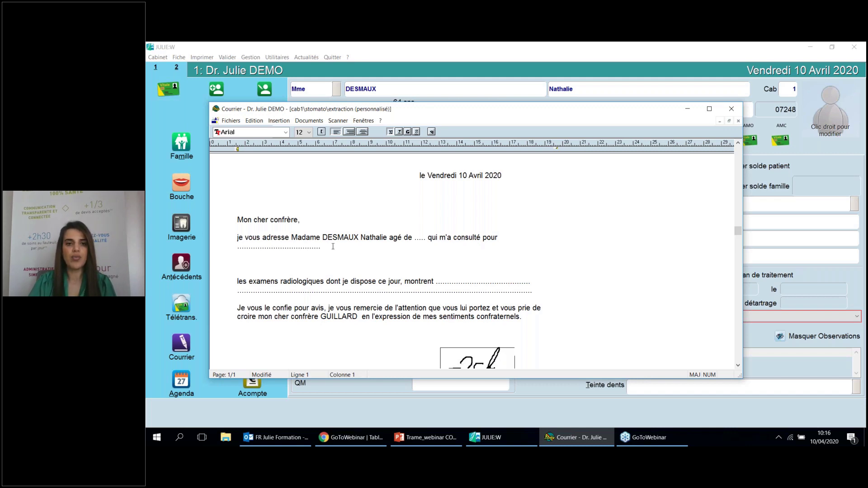
drag(422, 114, 359, 111)
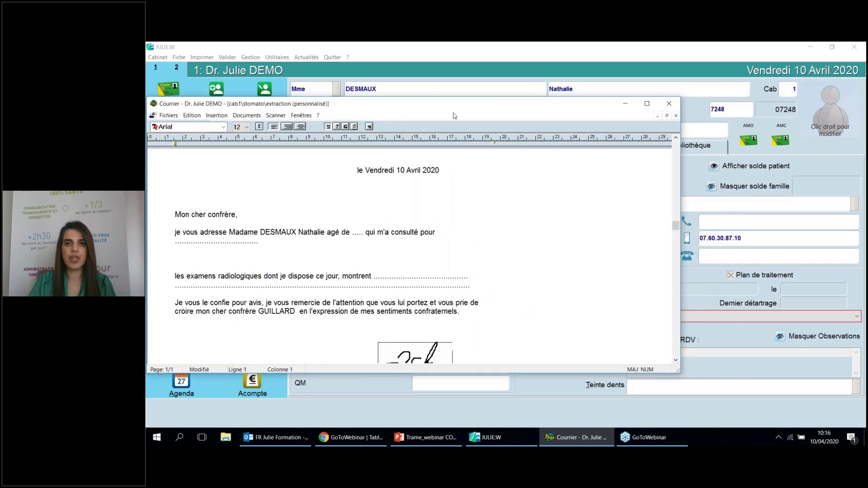
click(676, 107)
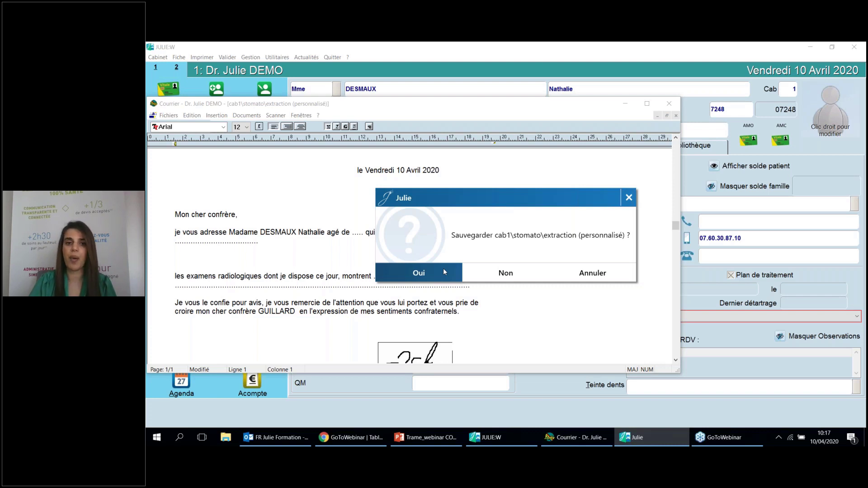
Save the personalised letter as 'extraction1' in Documents du patient, then reopen Courrier
click(443, 267)
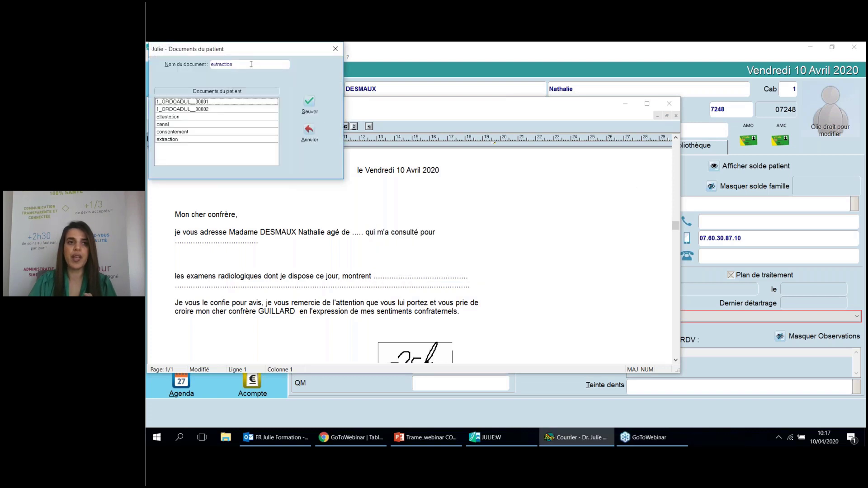
click(251, 65)
double_click(251, 65)
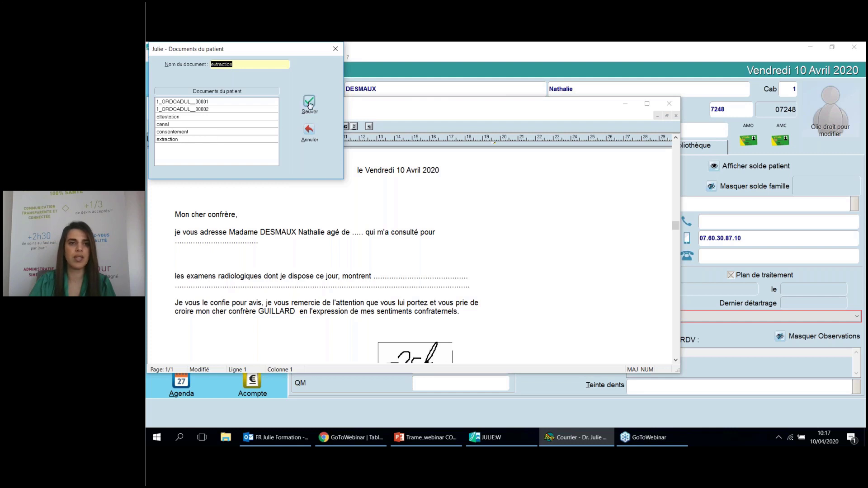
click(258, 64)
text(1)
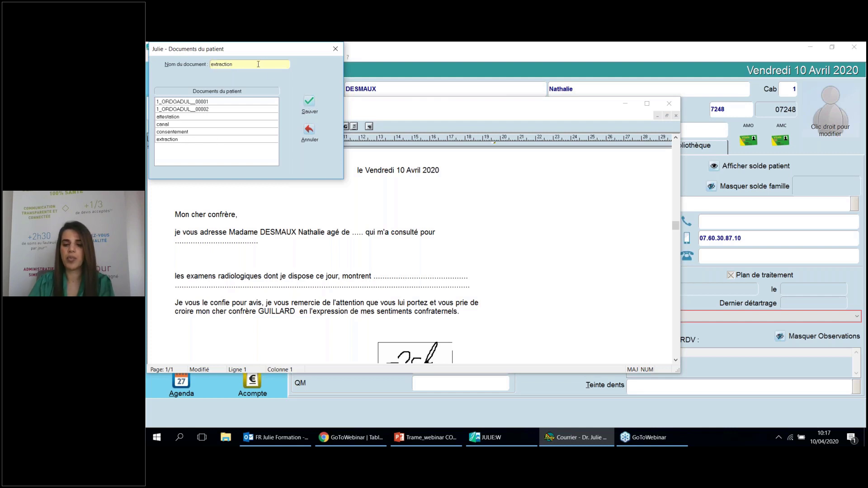
click(303, 104)
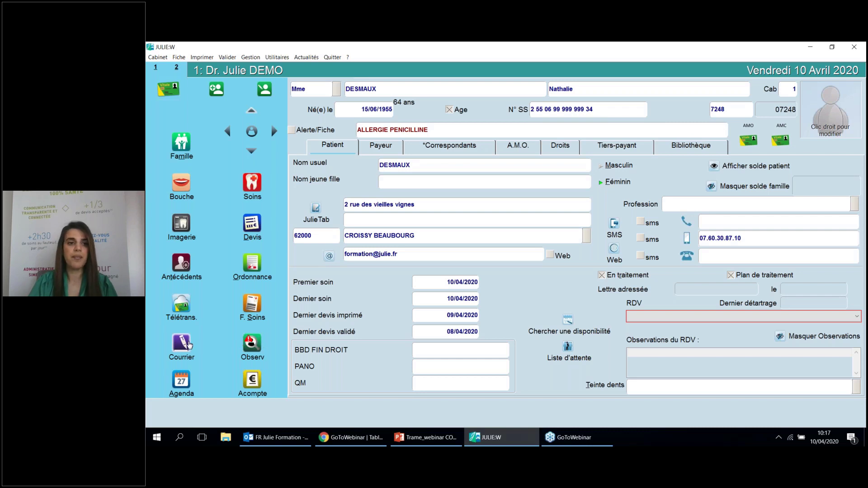
click(189, 344)
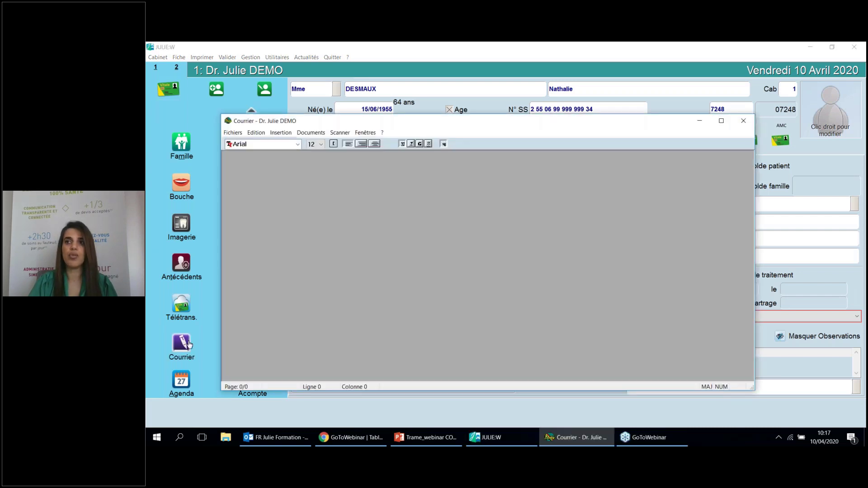
Open the sagesse template from the [STOMATOL] folder, then return to the patient record
click(234, 135)
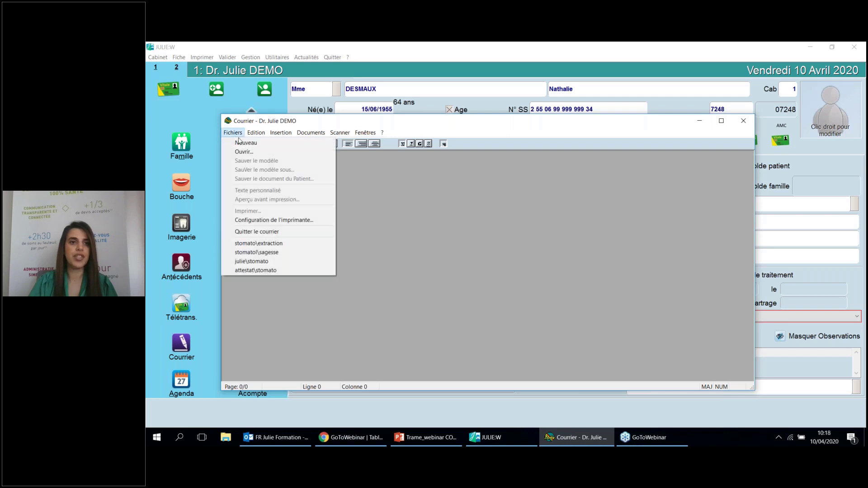
click(247, 152)
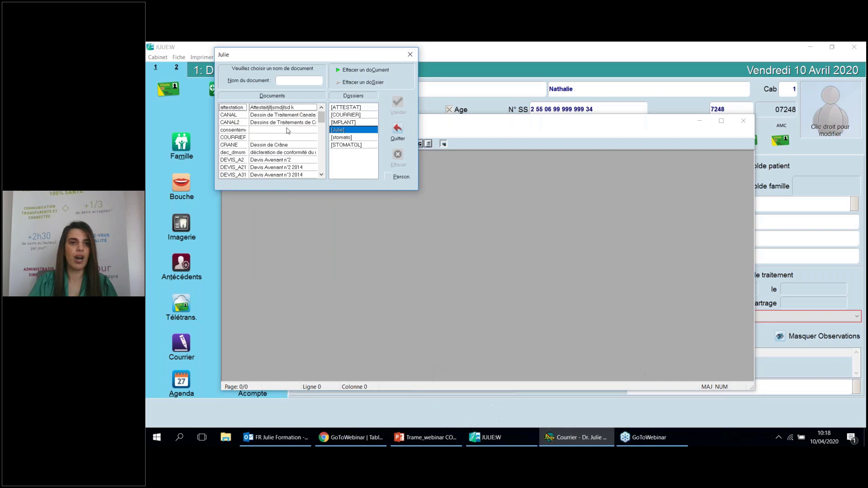
click(337, 145)
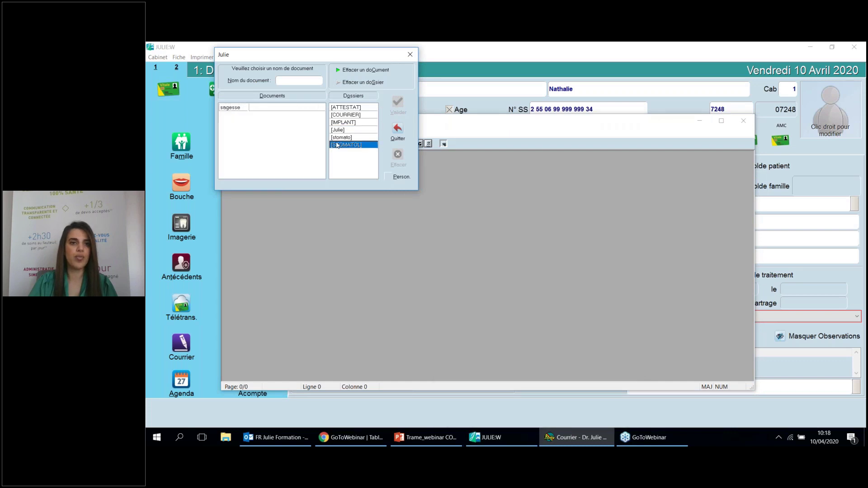
double_click(268, 108)
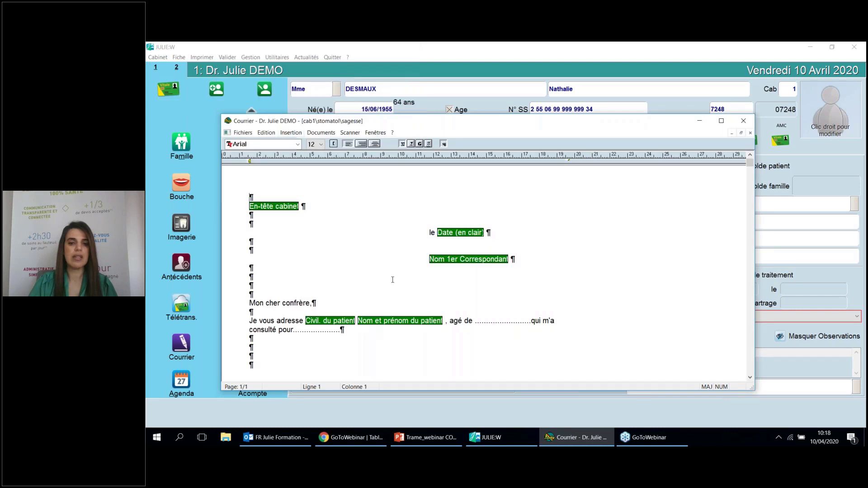
click(652, 445)
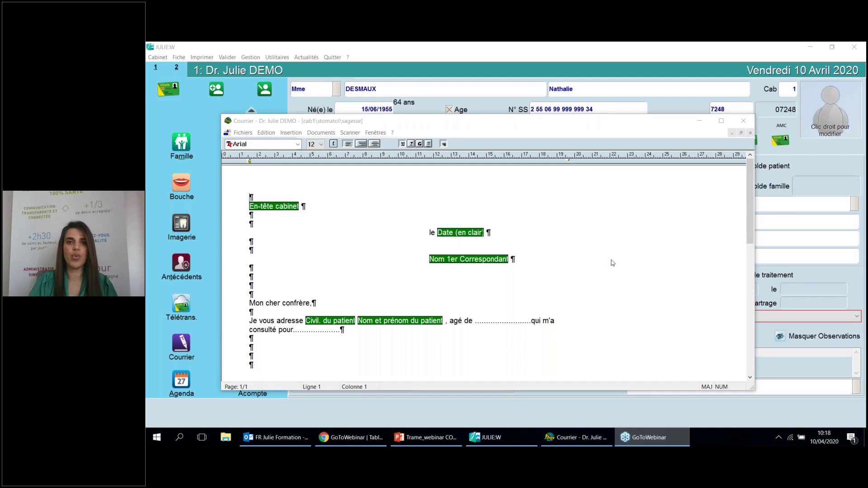
click(342, 101)
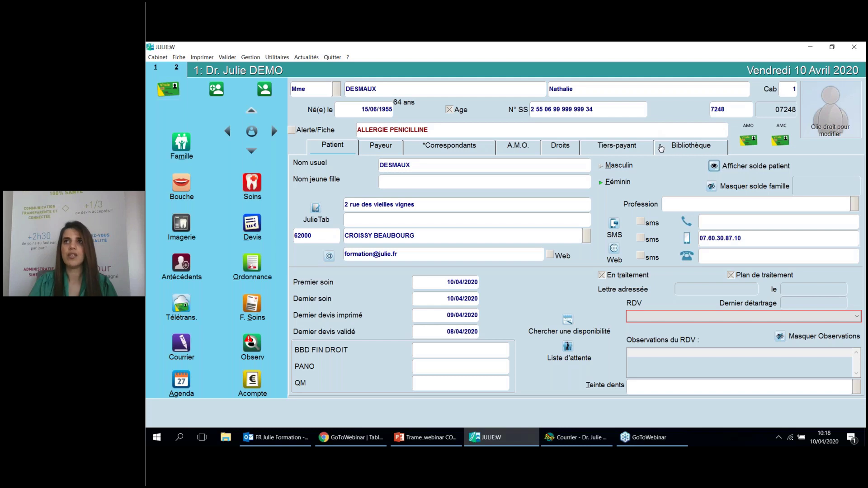
Reopen the 2020/04/10 extraction1 letter from the patient's Bibliothèque to check it, then close it
click(661, 147)
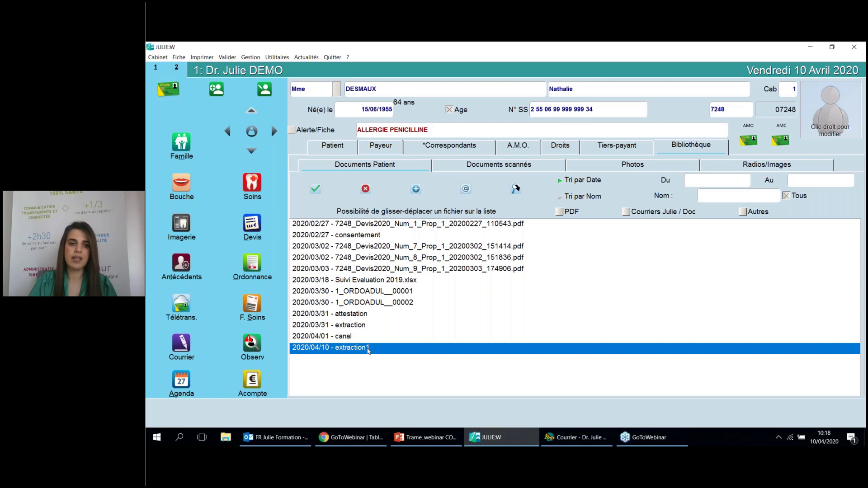
double_click(367, 348)
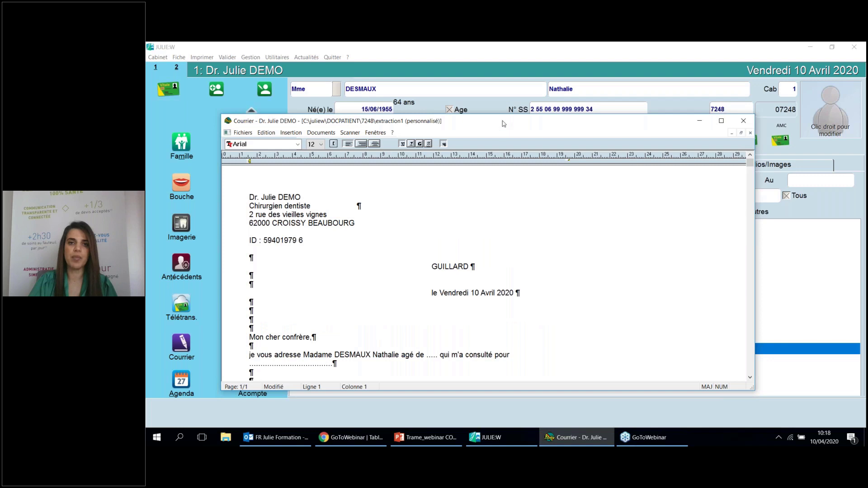
drag(503, 123, 480, 82)
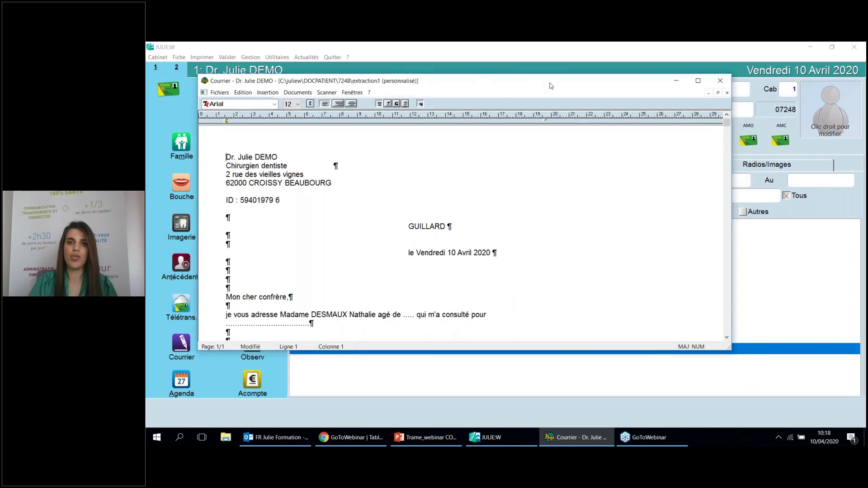
drag(578, 82, 535, 87)
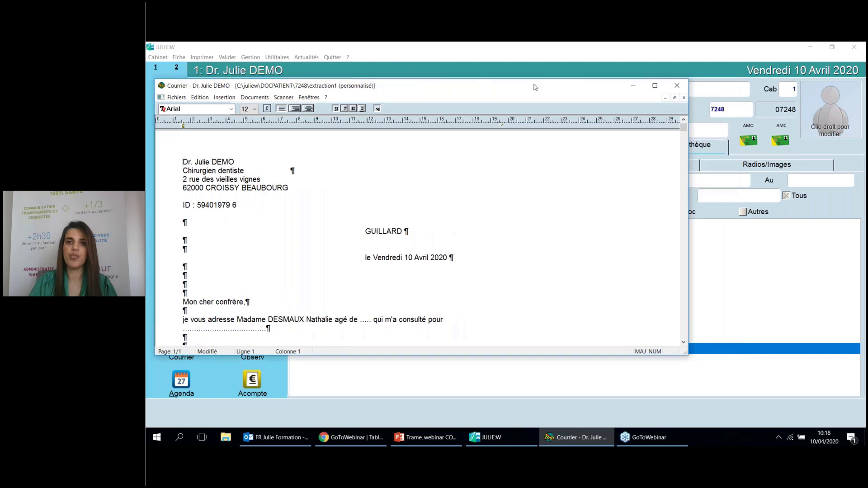
click(677, 86)
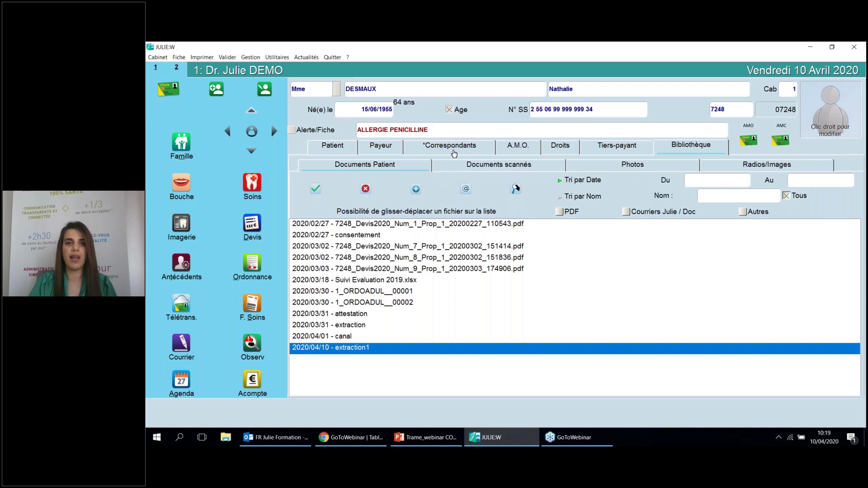
Show the patient's correspondents and filter the group list to stomatologue after trying orthodontiste
click(454, 149)
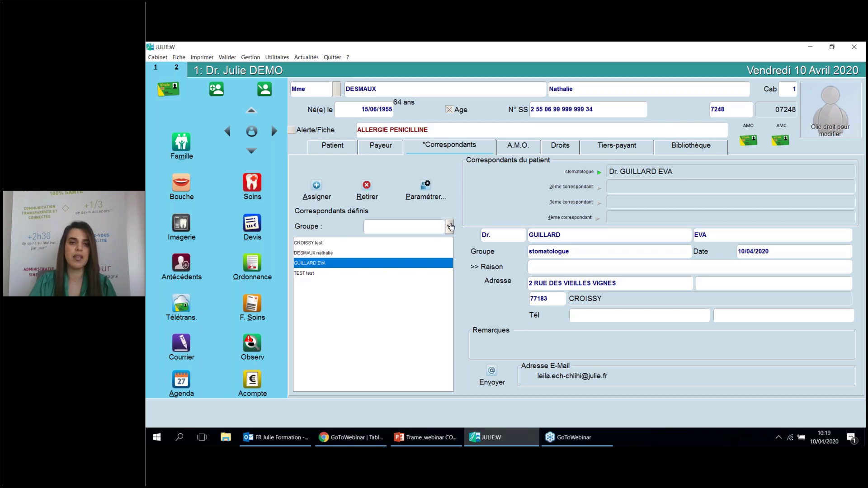
click(449, 227)
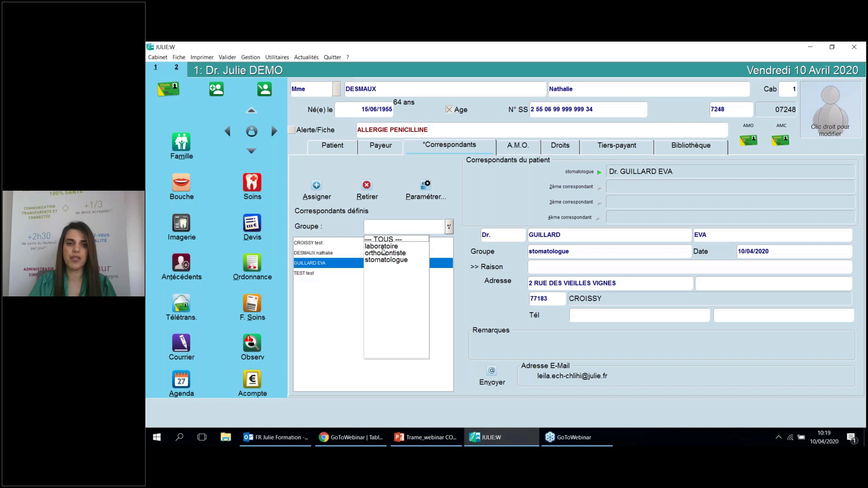
click(383, 252)
click(449, 227)
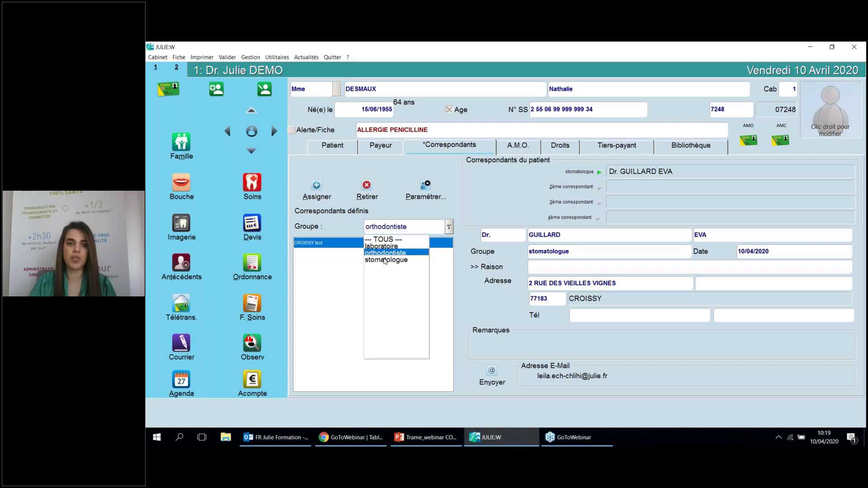
click(384, 260)
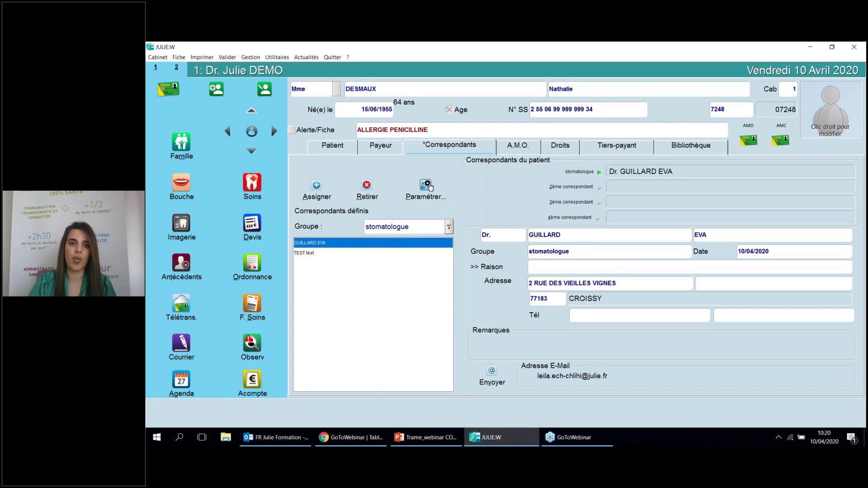
Create a new correspondent with title Mme, the surname and first name, in group FORMATION
click(427, 185)
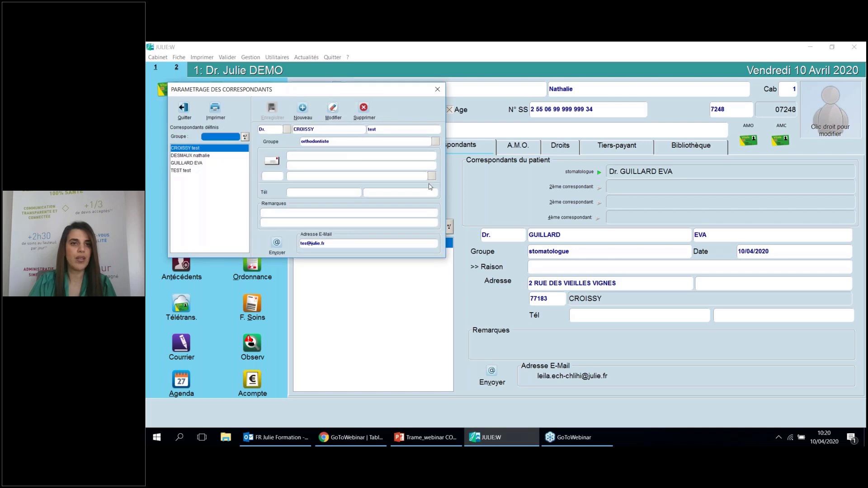
click(303, 113)
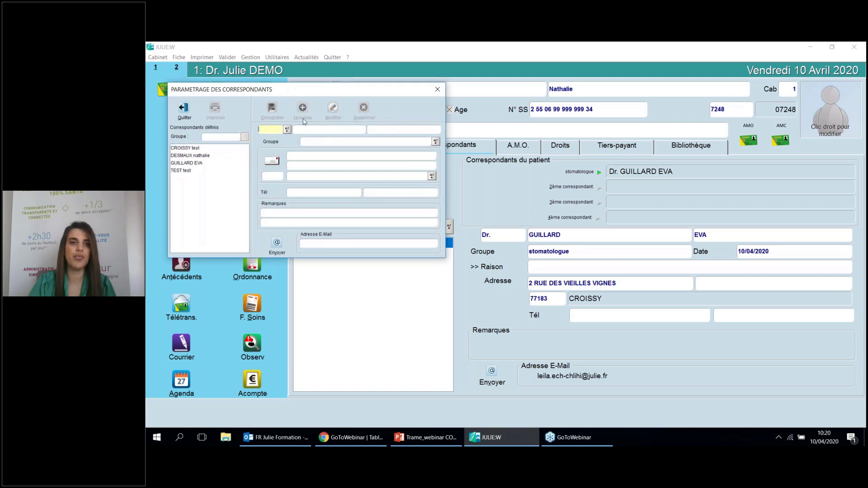
click(281, 130)
click(272, 142)
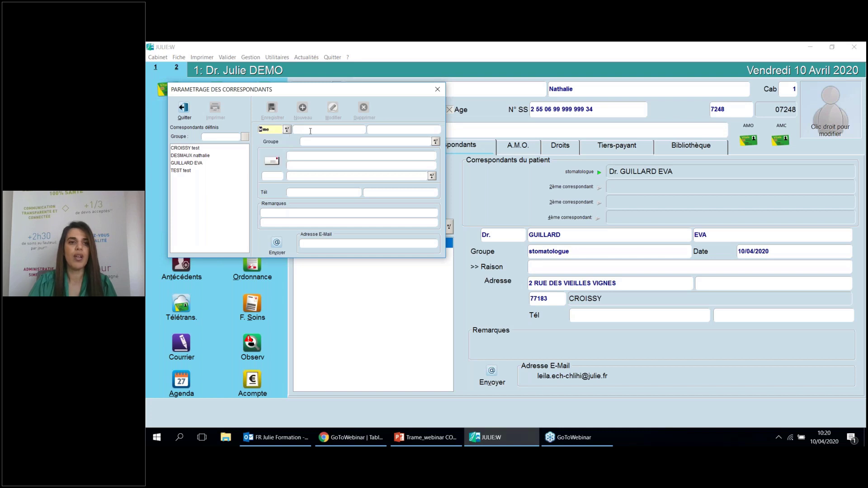
click(310, 131)
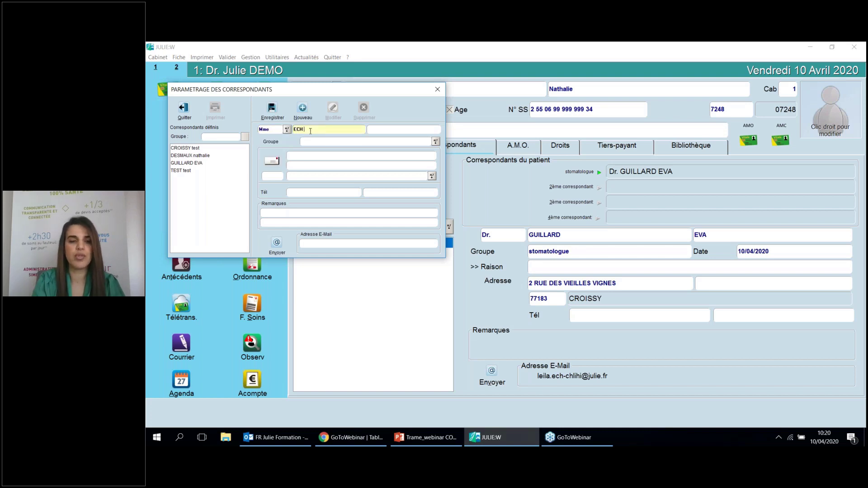
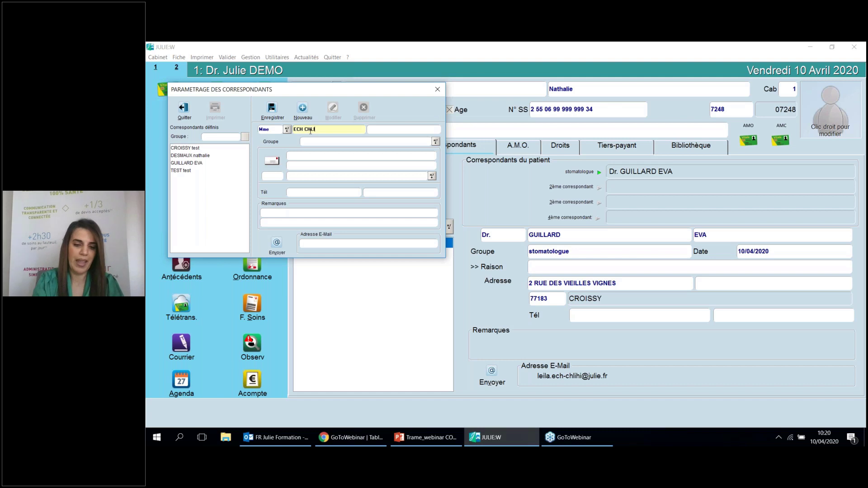
click(377, 132)
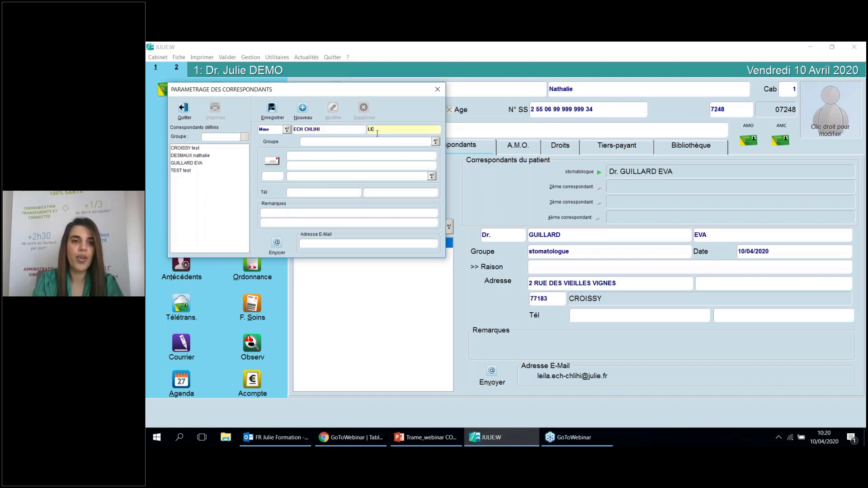
click(353, 142)
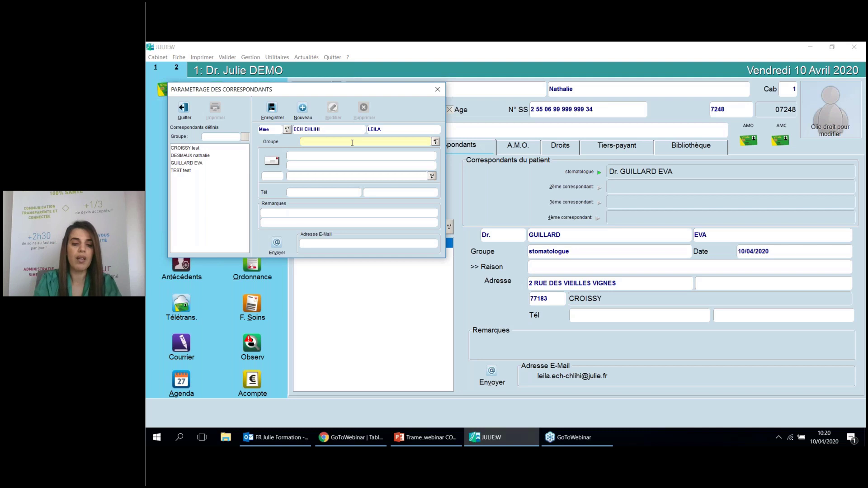
text(ORMATION)
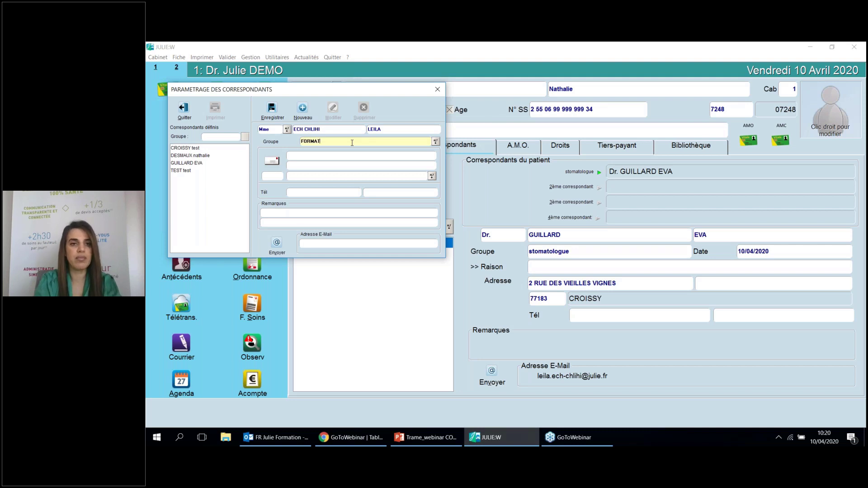
Fill in the correspondent's street address and e-mail address, then save and close the setup
click(323, 157)
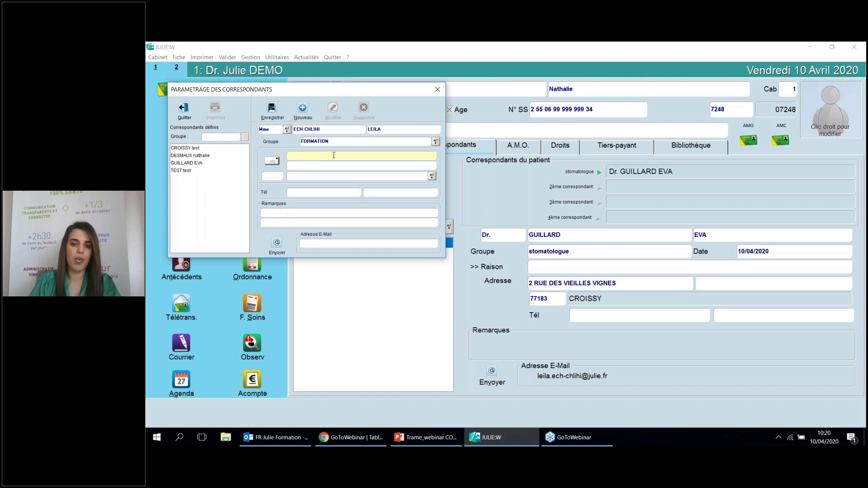
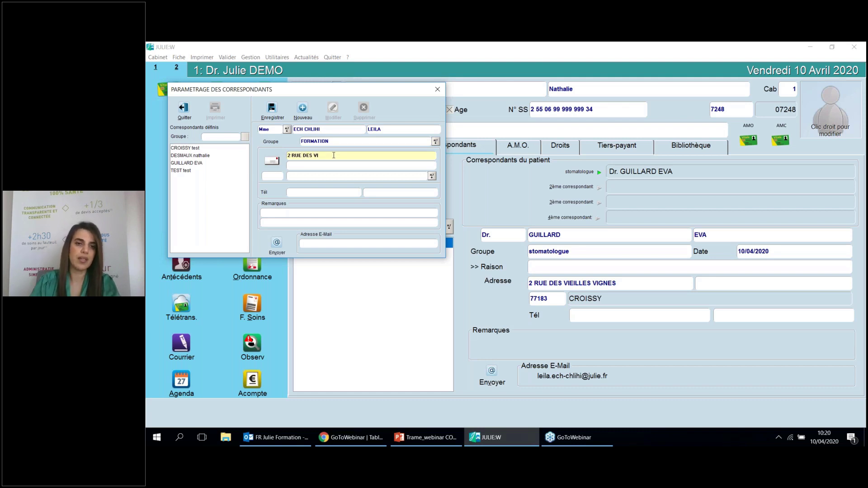
click(306, 193)
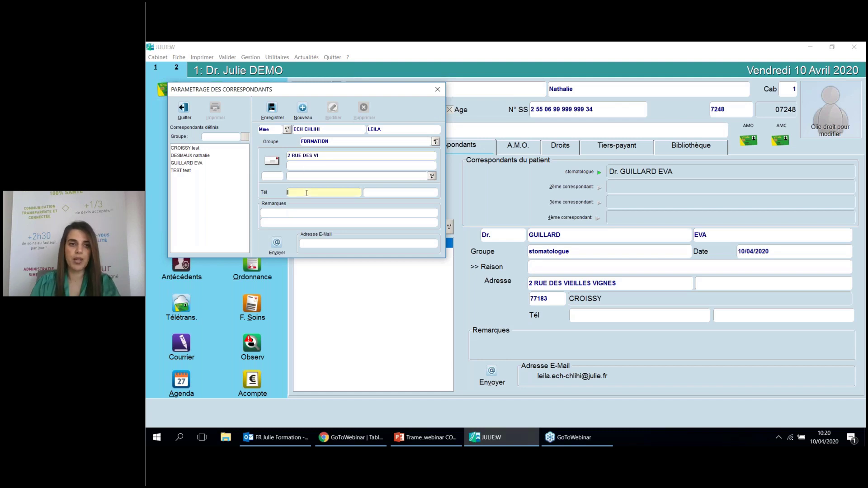
click(287, 220)
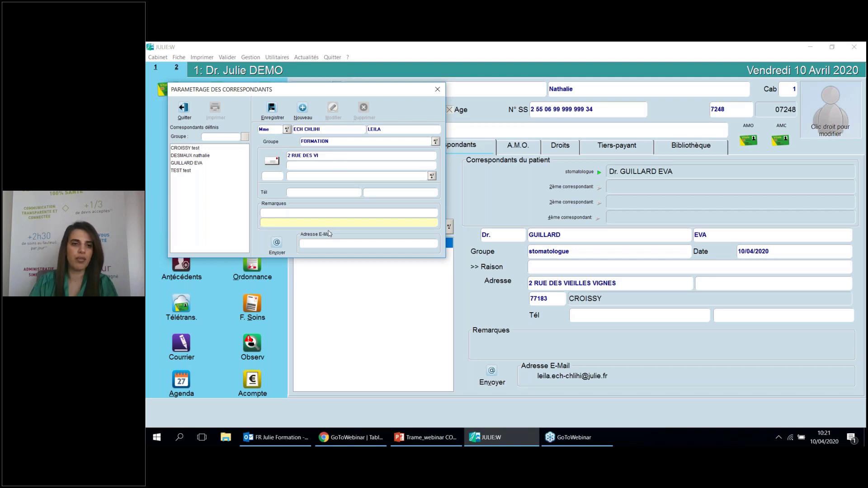
click(333, 244)
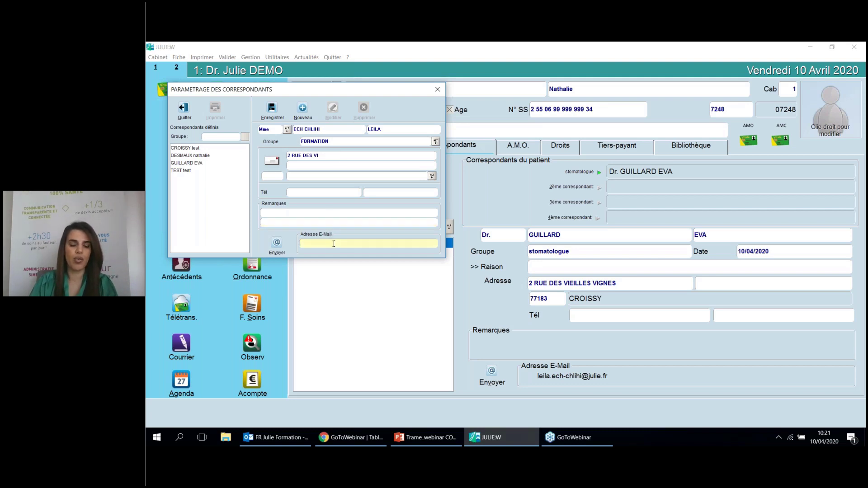
text(FOR)
key(BackSpace)
key(BackSpace)
key(BackSpace)
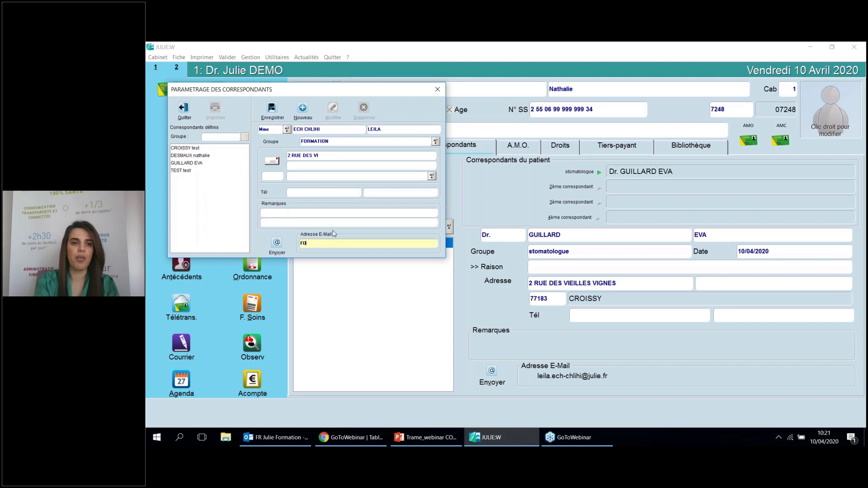
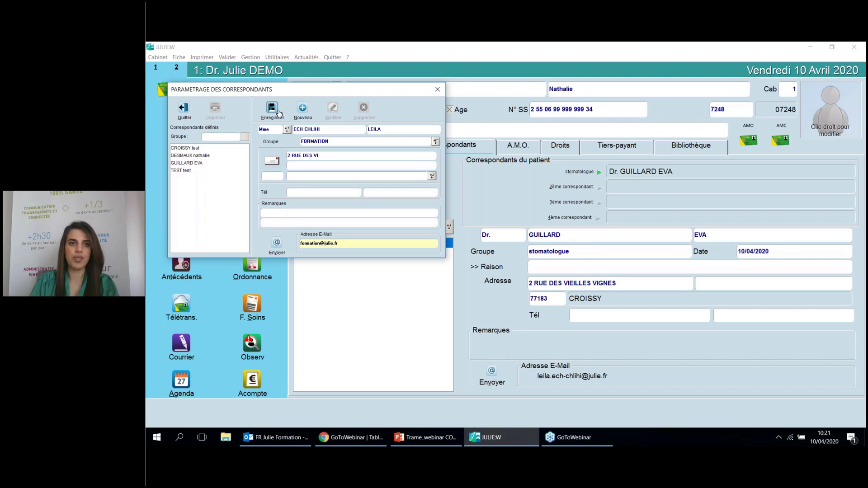
click(278, 112)
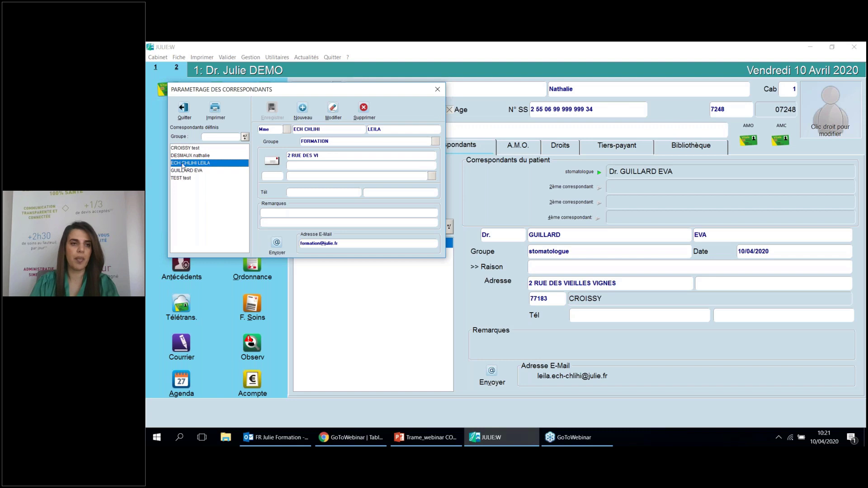
click(183, 108)
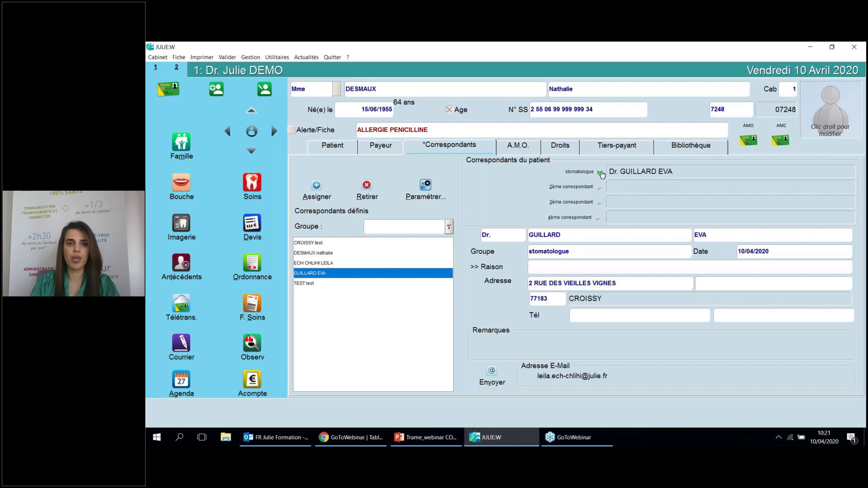
Replace the stomatologue with the new FORMATION correspondent as first correspondent, then show the Bibliothèque
click(366, 187)
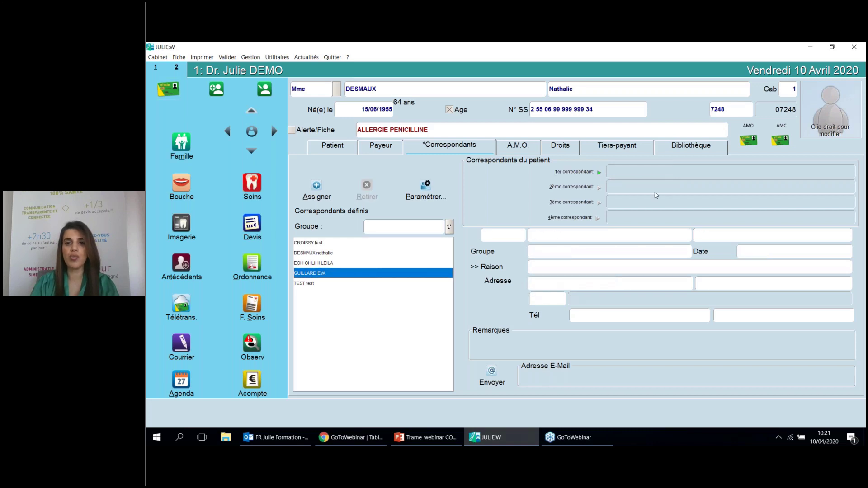
click(599, 186)
click(600, 174)
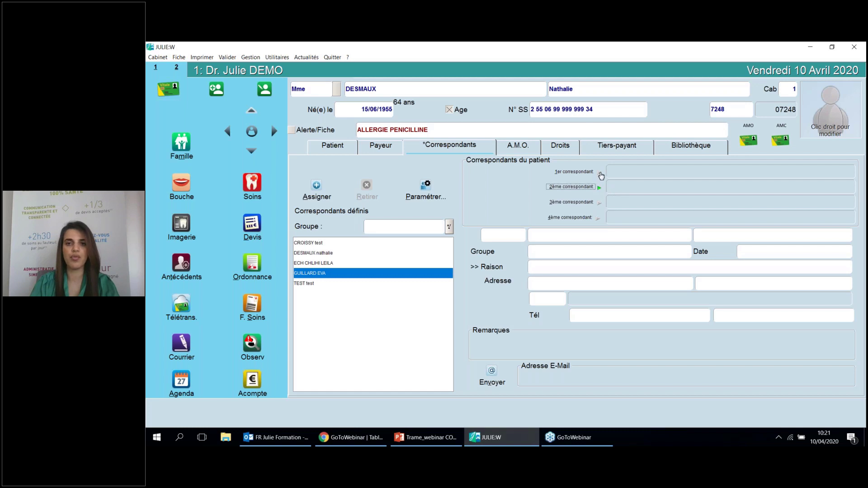
click(599, 174)
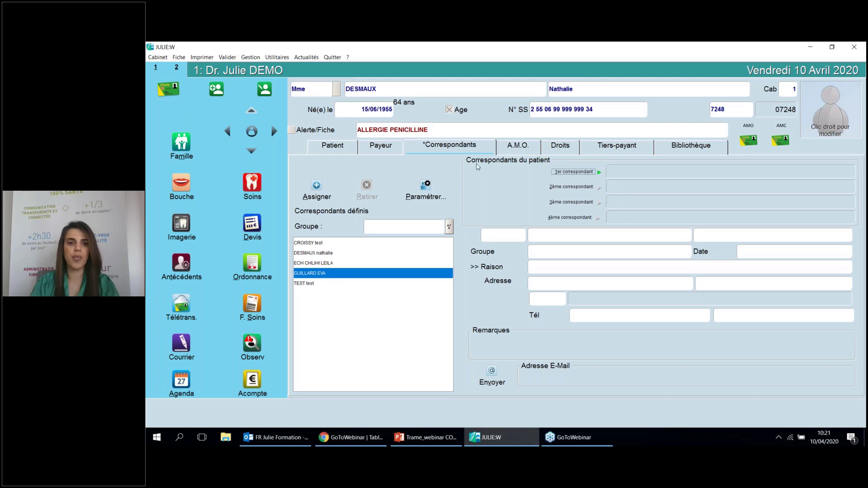
click(337, 264)
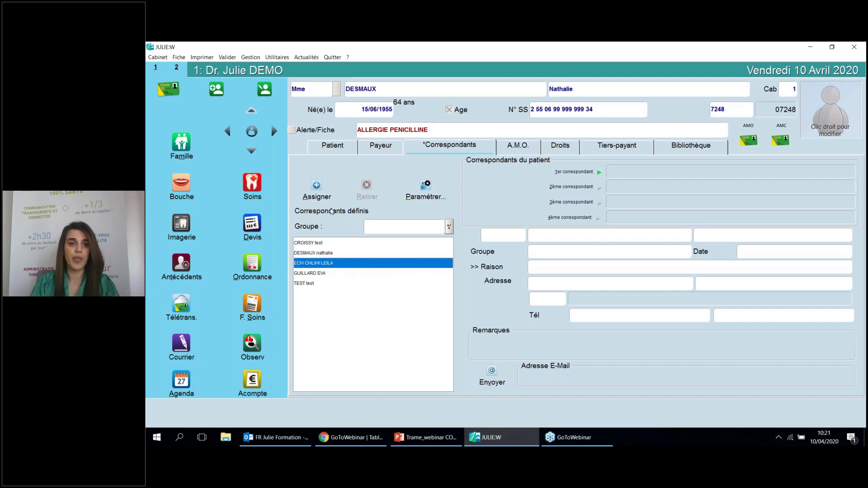
click(316, 187)
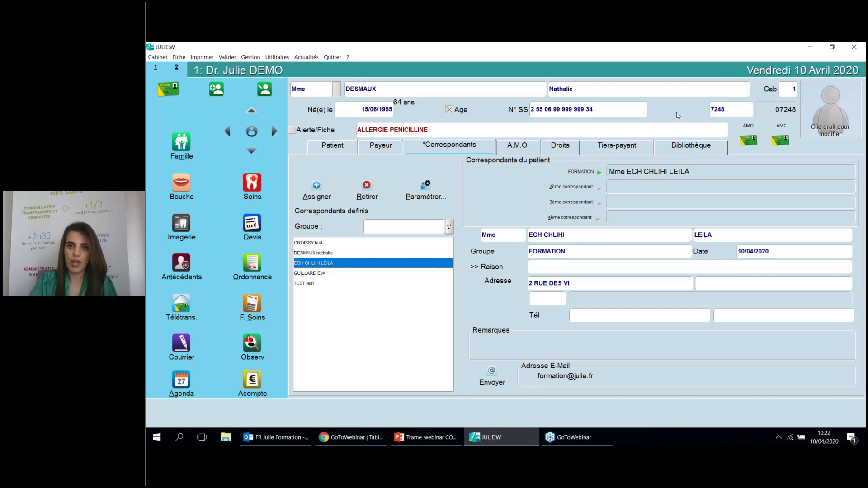
click(670, 148)
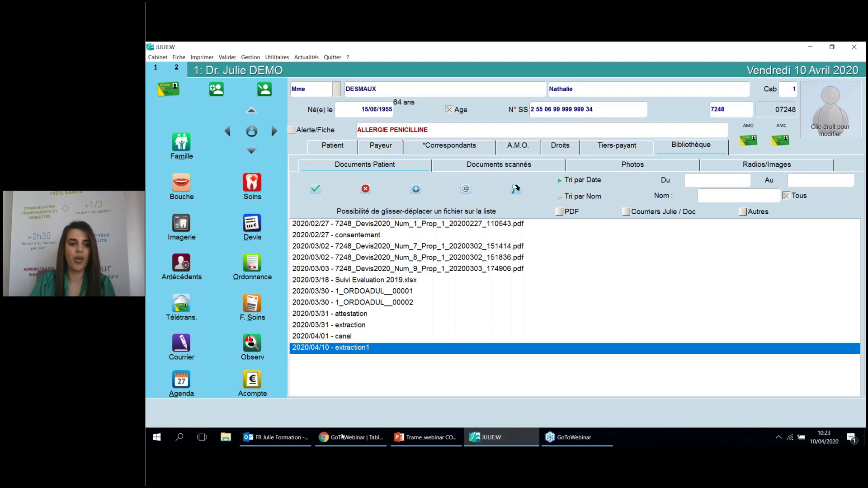
mouse_move(340, 437)
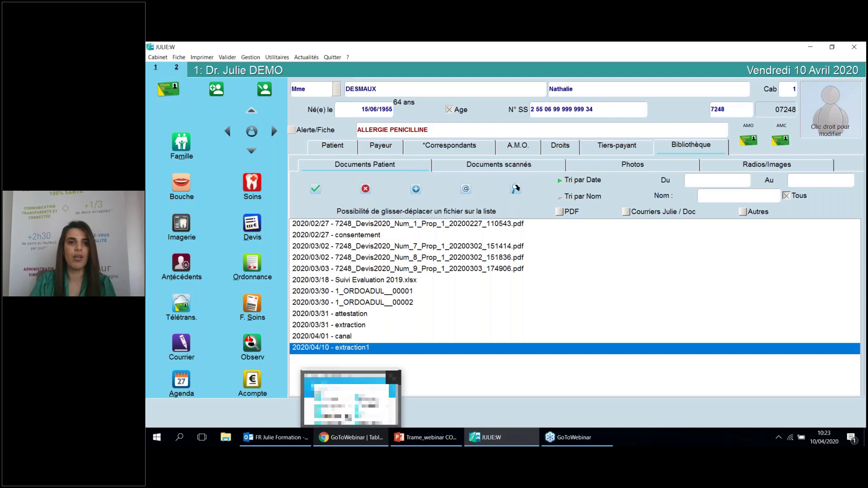
In Chrome, open a new tab and search Google for thunderbird
click(350, 398)
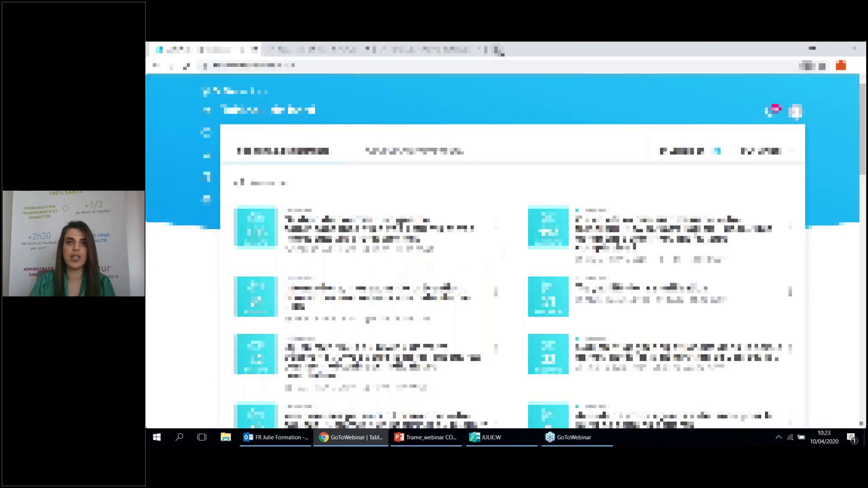
click(499, 49)
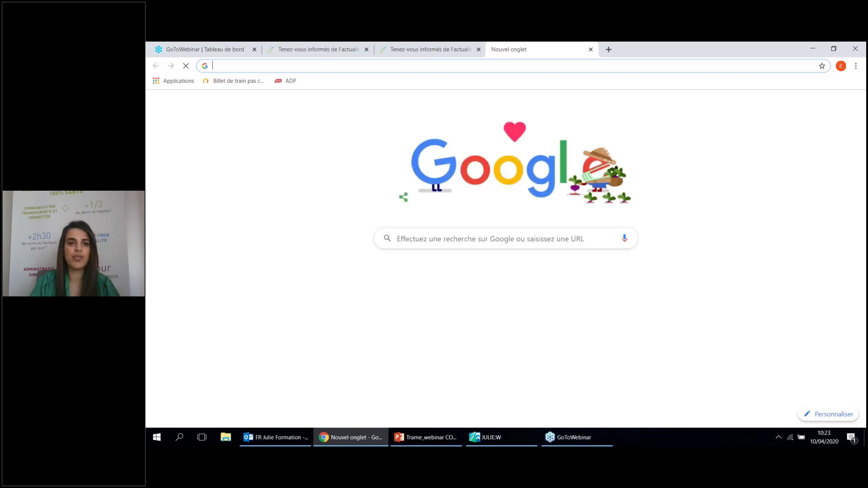
click(481, 232)
text(t)
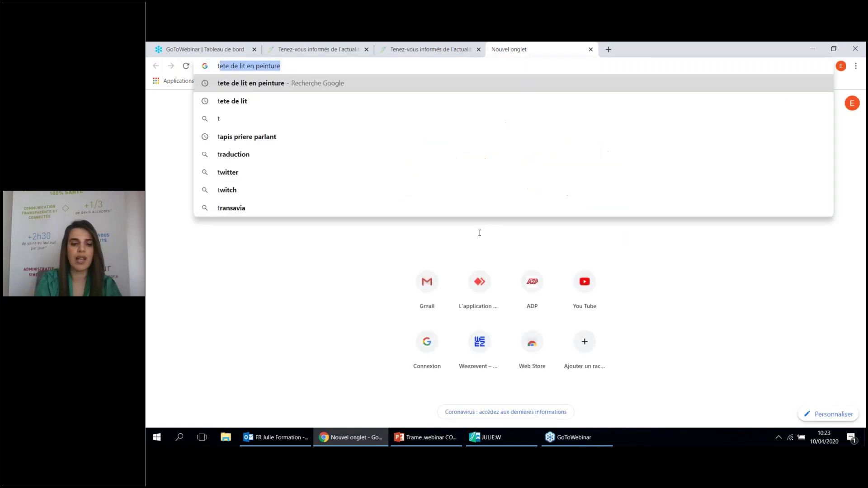
text(hun)
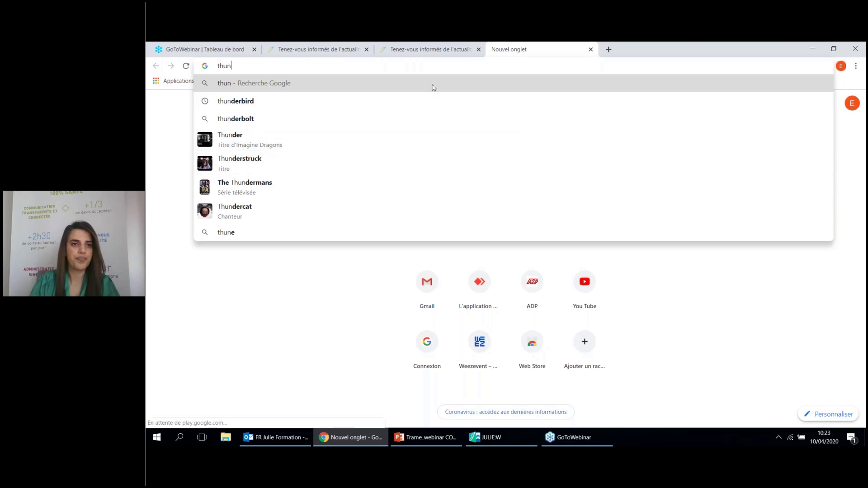
click(416, 101)
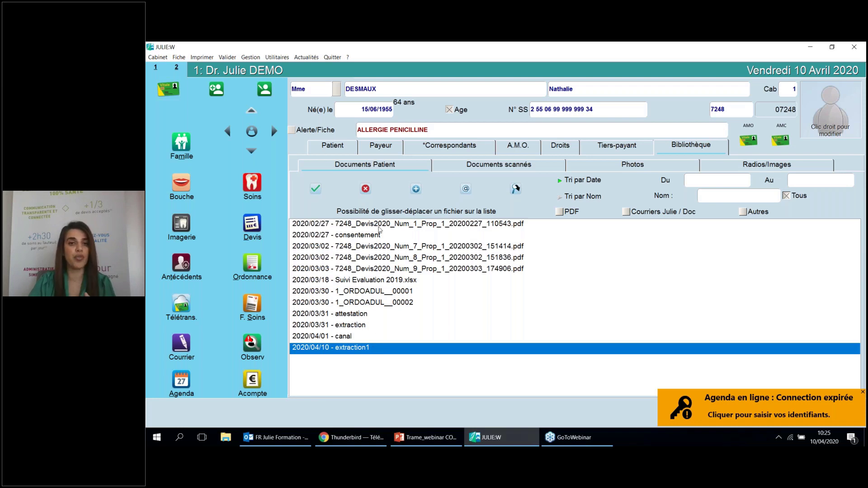
Try Envoyer on extraction1 in the Bibliothèque, then put the patient's identity details into edit mode
click(342, 150)
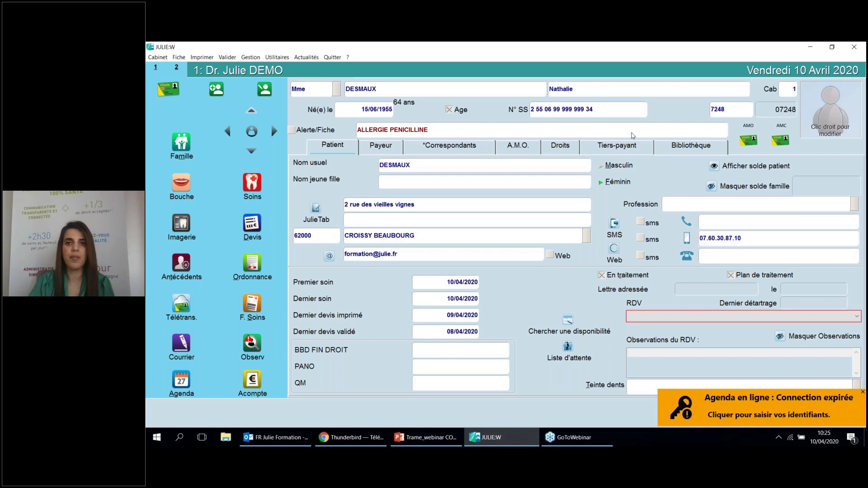
click(662, 149)
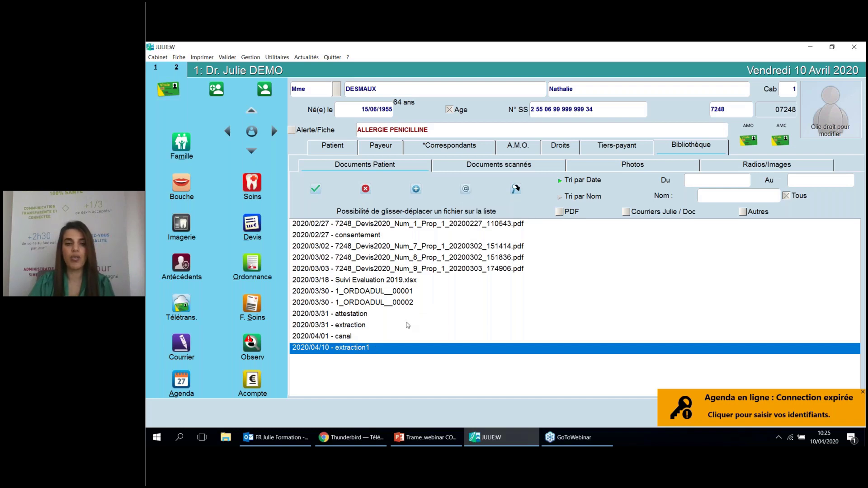
right_click(403, 348)
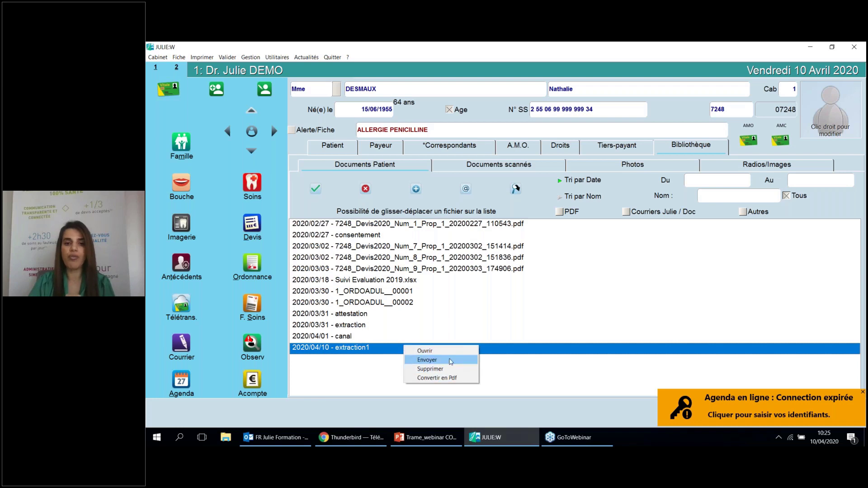
click(450, 361)
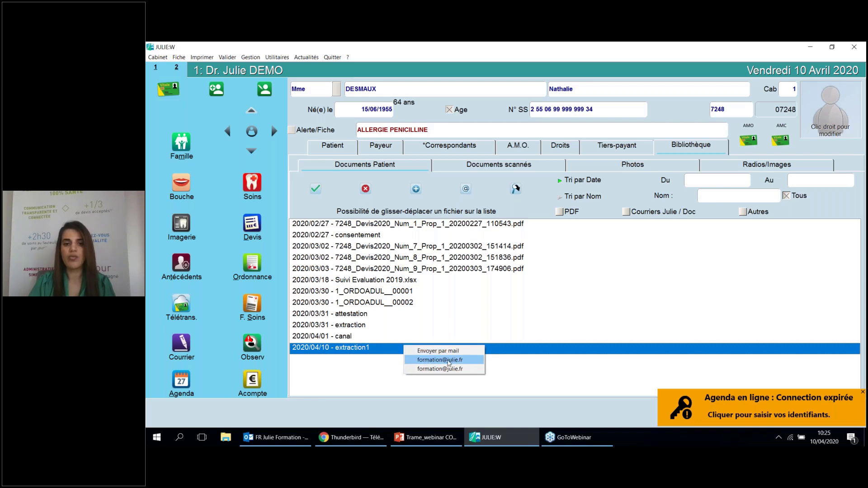
click(347, 151)
click(265, 90)
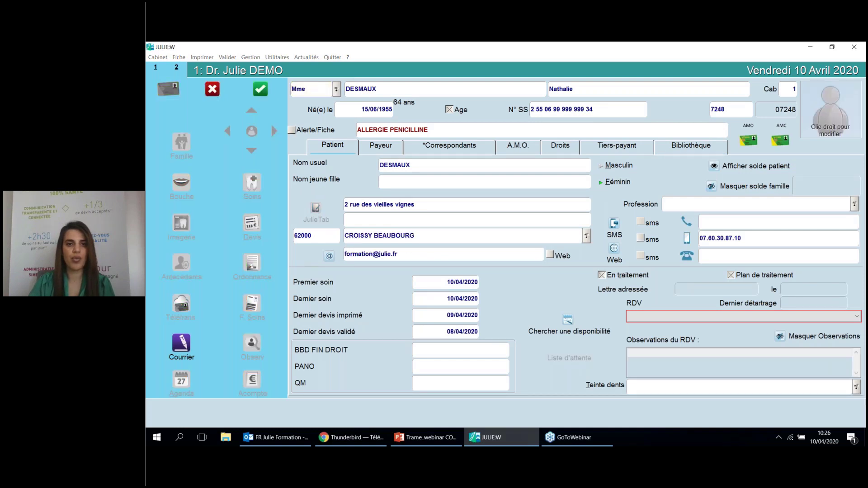
Replace the patient's e-mail with the new address, save the record, and show the Bibliothèque
drag(398, 254, 342, 258)
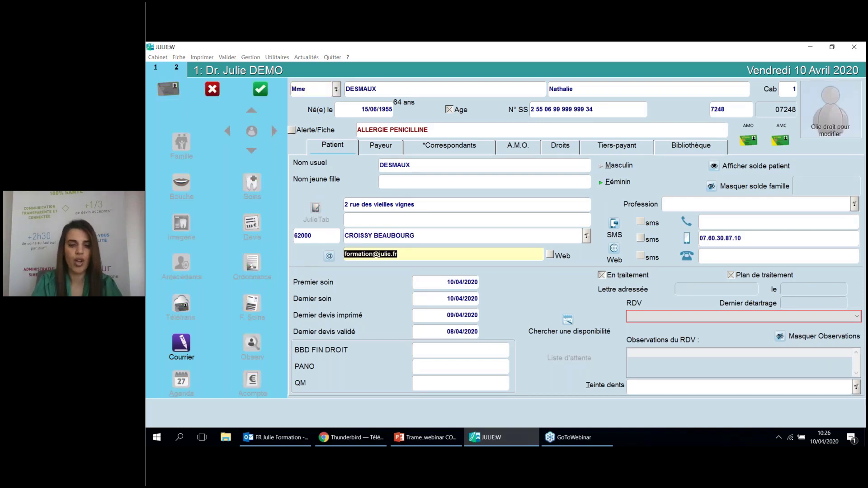
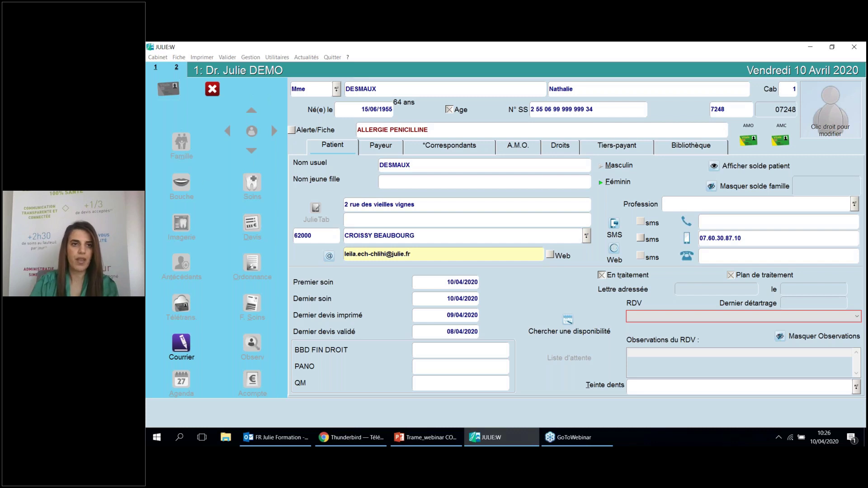
click(259, 90)
click(668, 151)
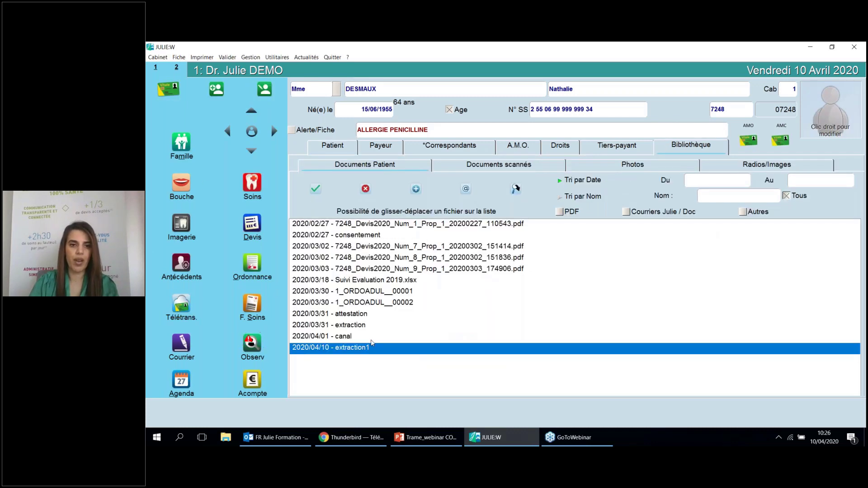
right_click(374, 348)
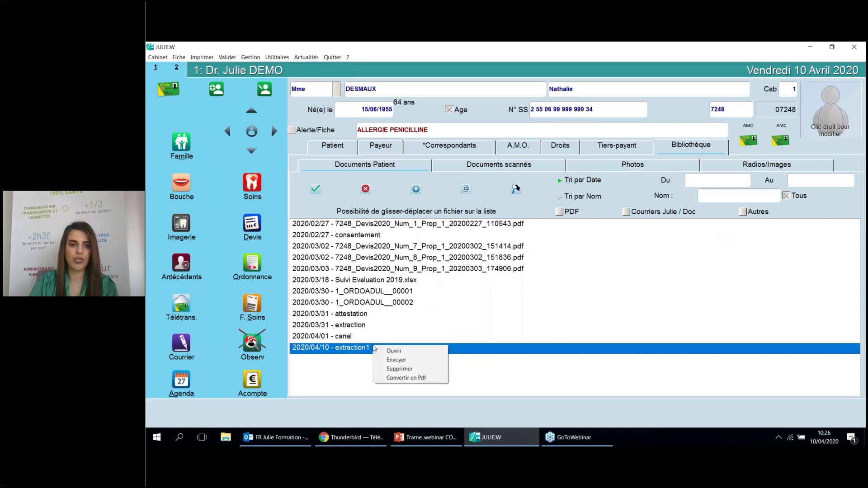
click(392, 361)
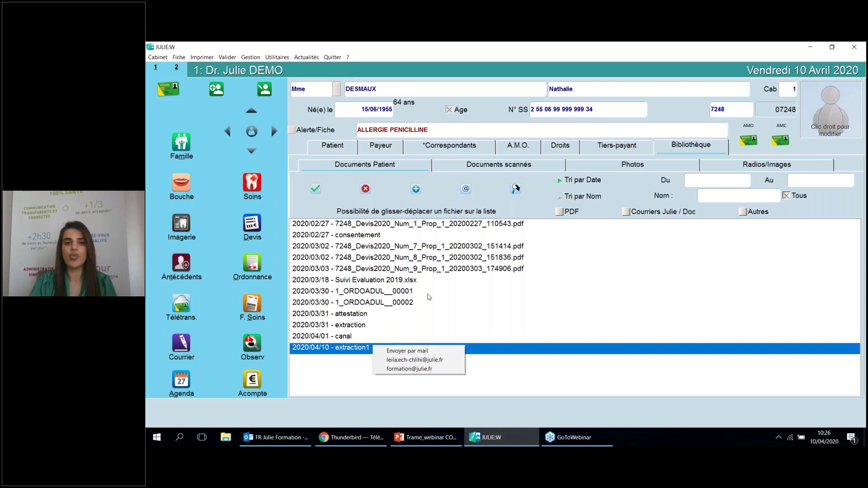
click(460, 319)
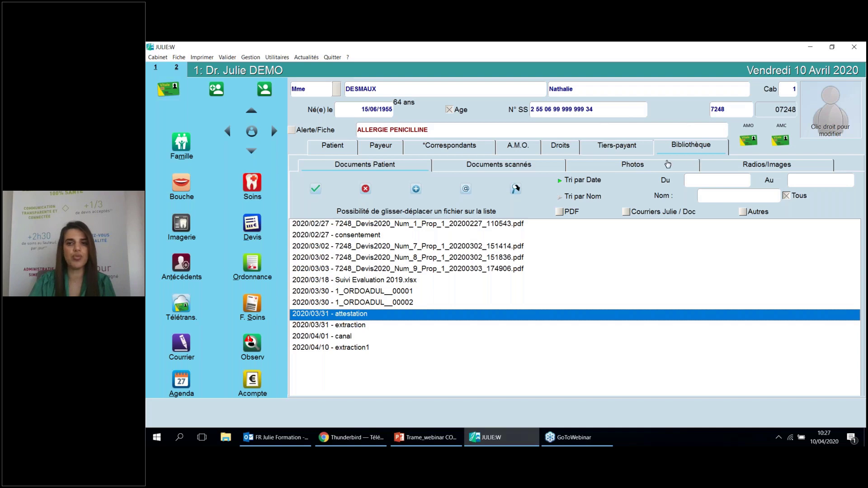
click(719, 167)
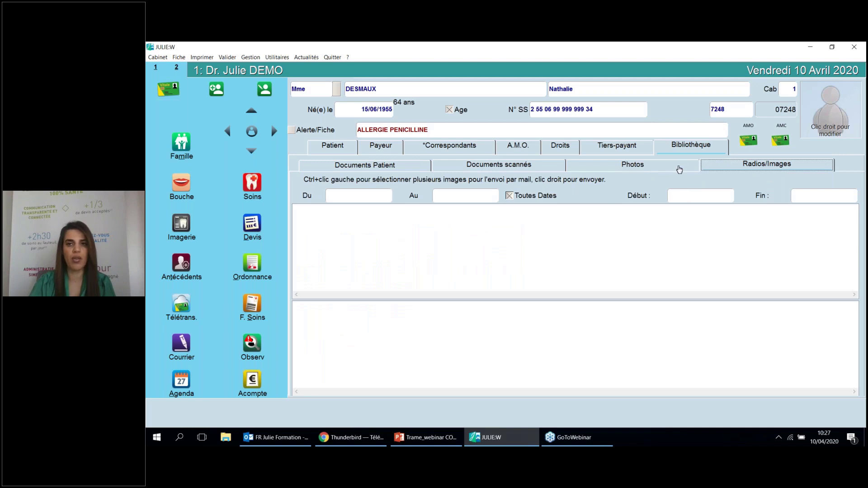
click(380, 233)
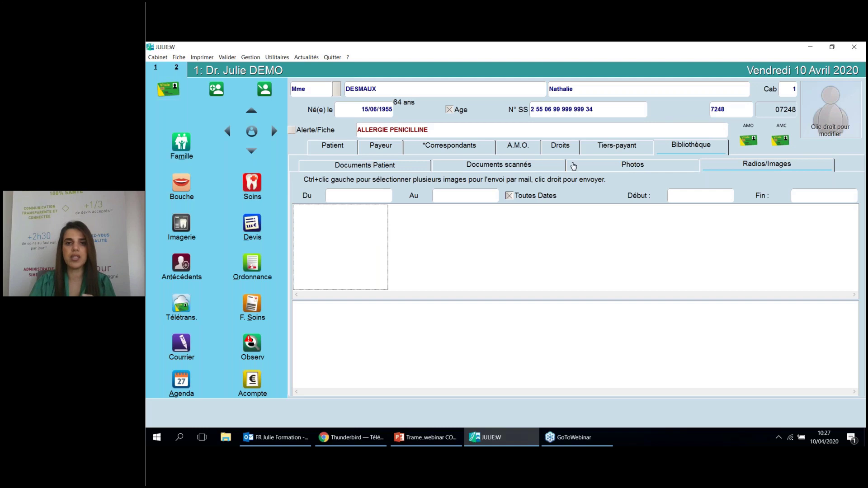
click(425, 165)
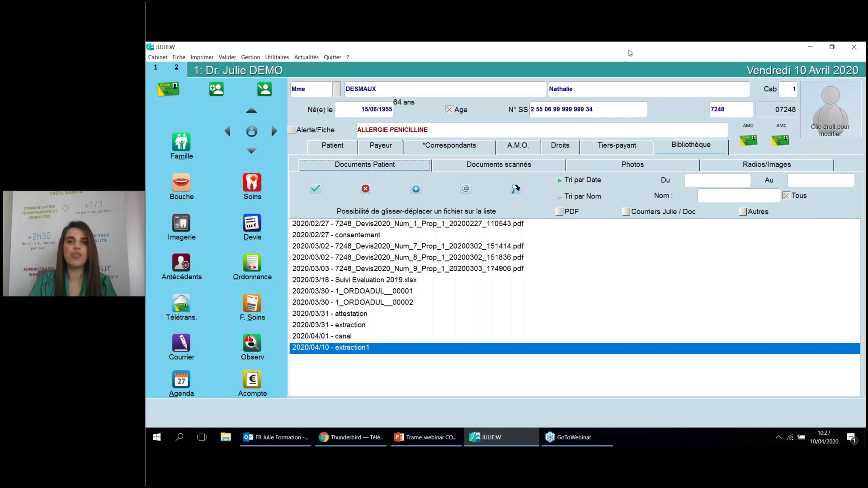
Cancel a started document import, restore the patient window to small size, and switch toward the desktop
click(416, 189)
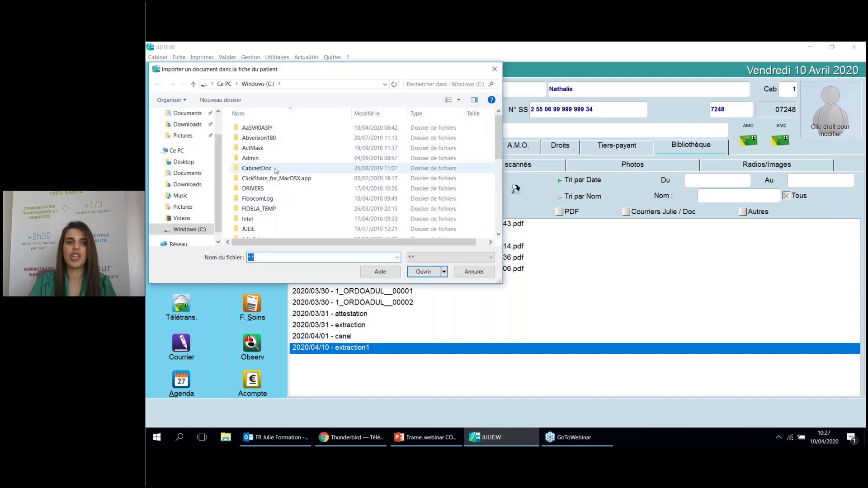
click(492, 72)
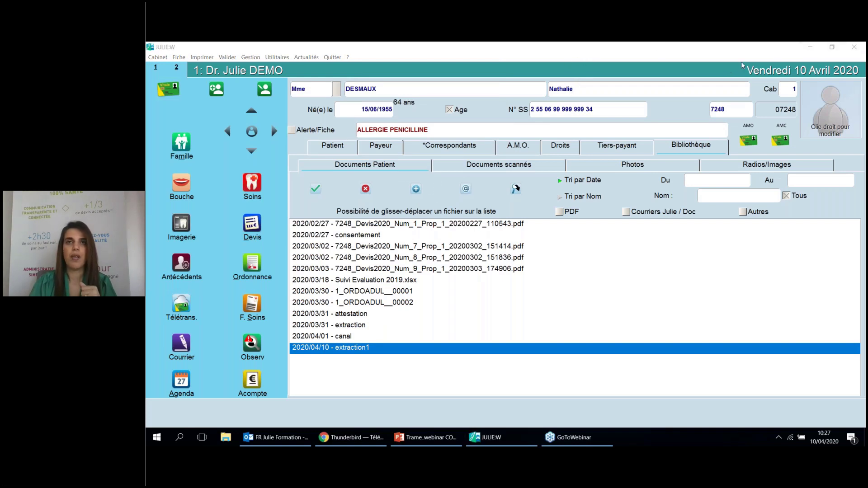
click(831, 47)
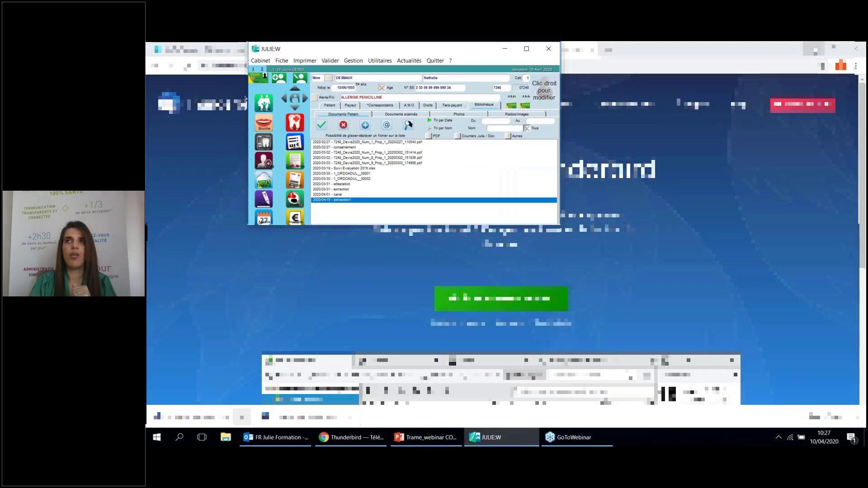
key(alt+Tab)
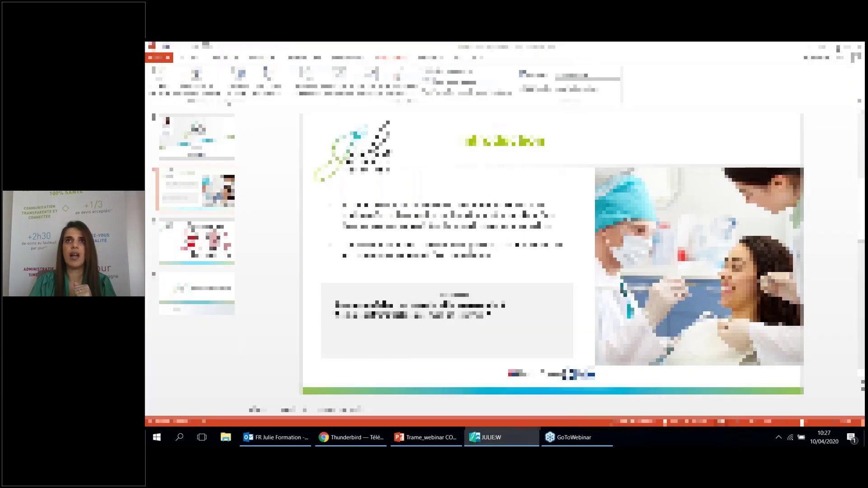
key(alt+Tab)
key(alt+Tab)
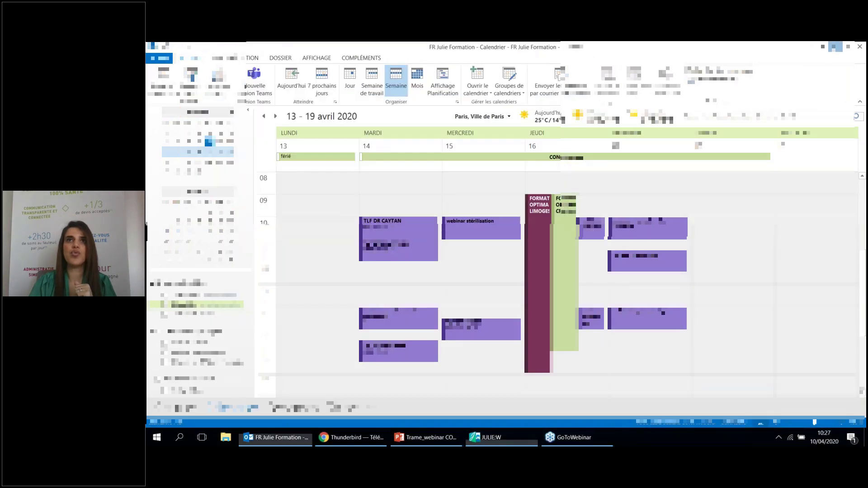
key(alt+Tab)
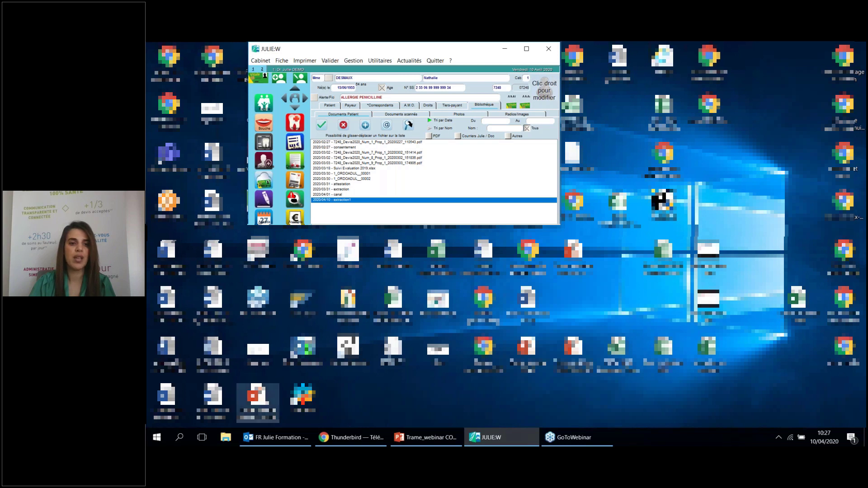
Drop the desktop file Trame_webinar PRISE EN MAIN A DISTANCE.pptx into Documents Patient, then maximize and inspect it
drag(257, 400, 400, 213)
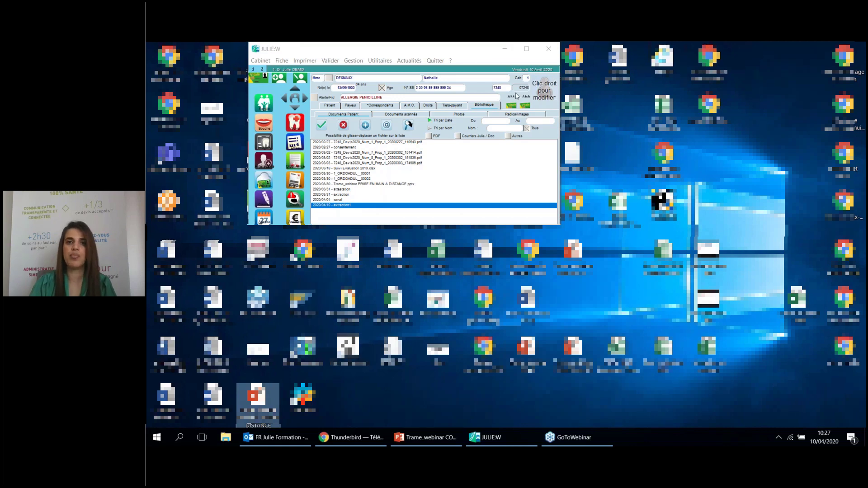
click(528, 50)
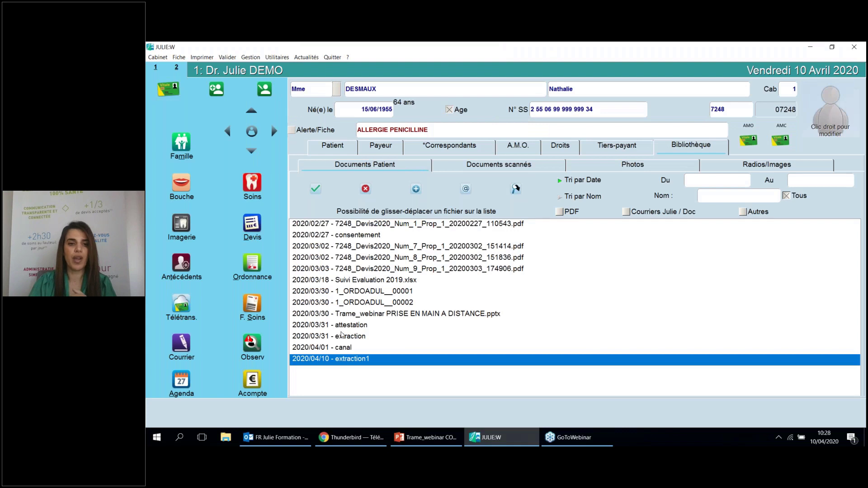
right_click(480, 315)
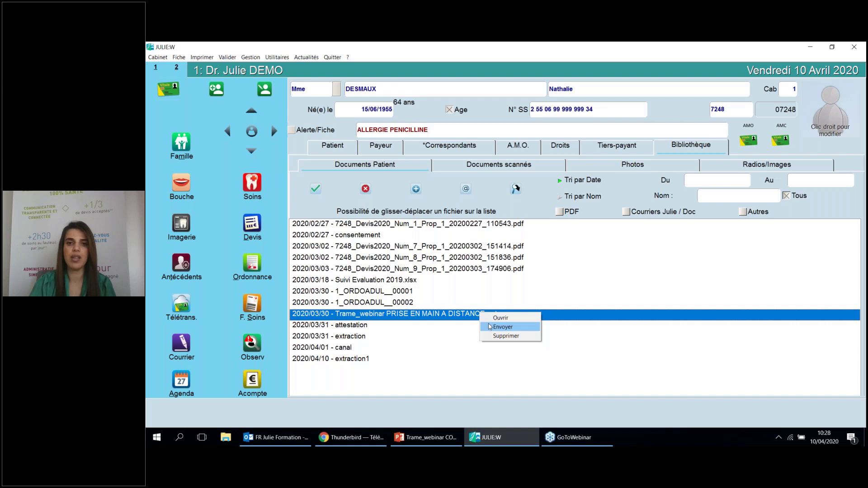
Dismiss the presentation's context menu, refocus the patient file, and start a new letter from Courrier
click(855, 71)
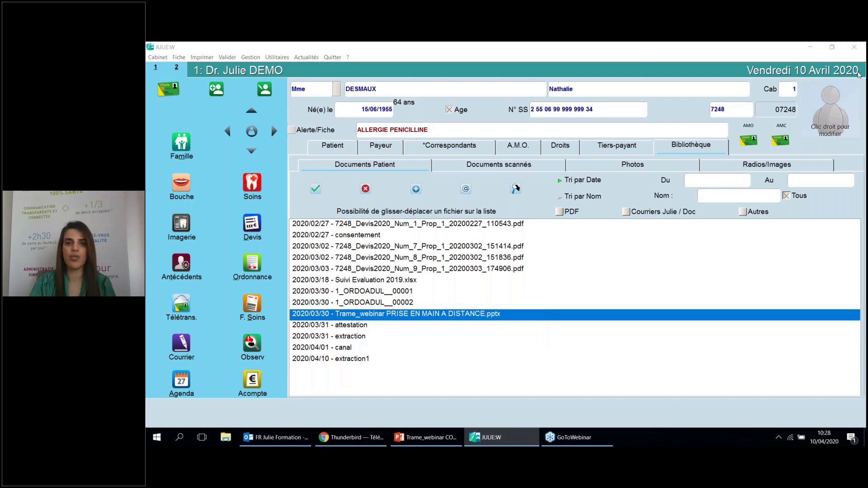
click(337, 137)
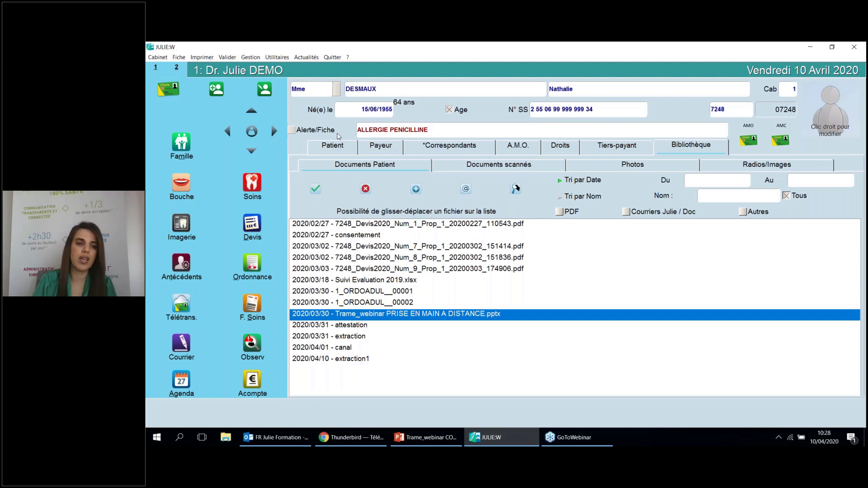
click(175, 342)
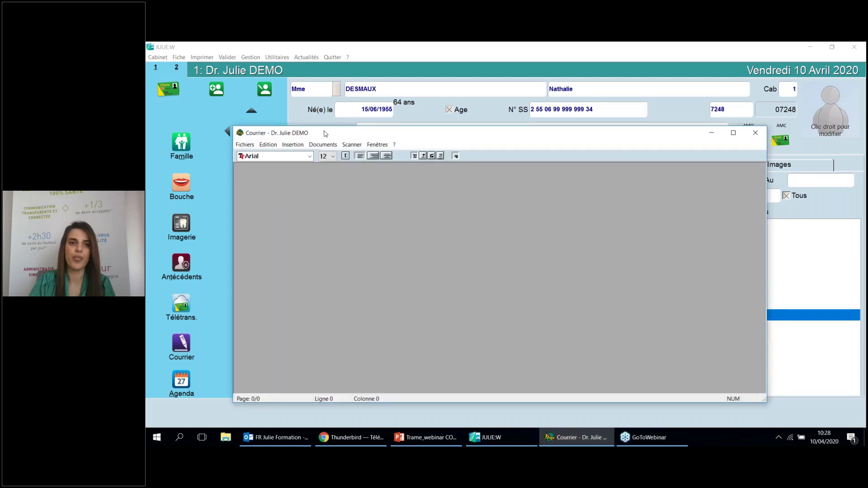